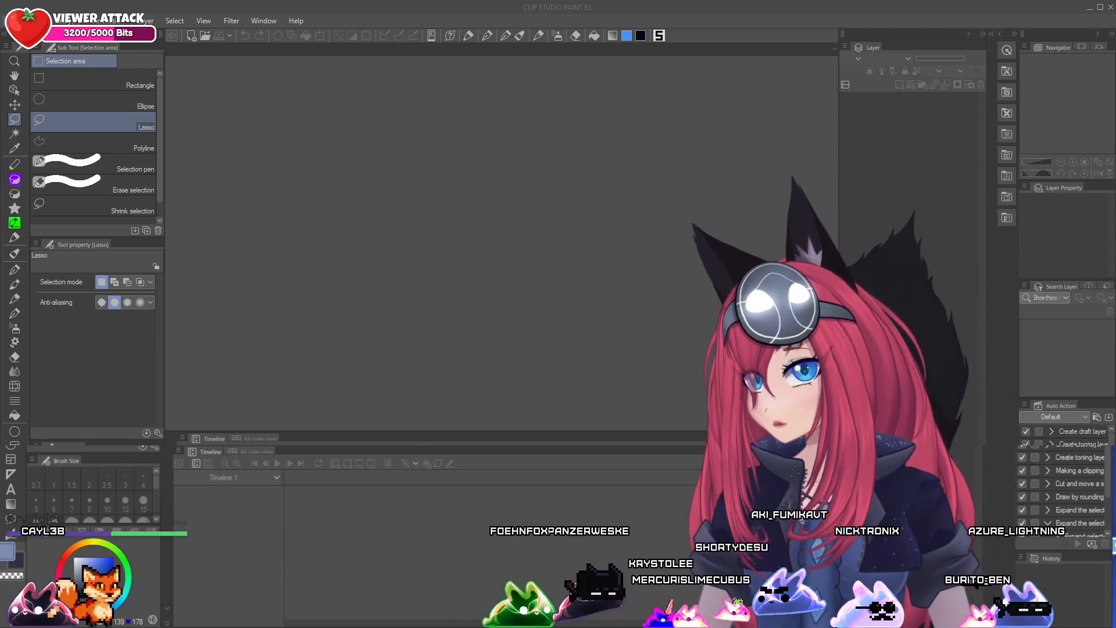
Create a new animation project with a 1000 × 1000 px output frame at 72 dpi and a frame rate of 24
click(12, 21)
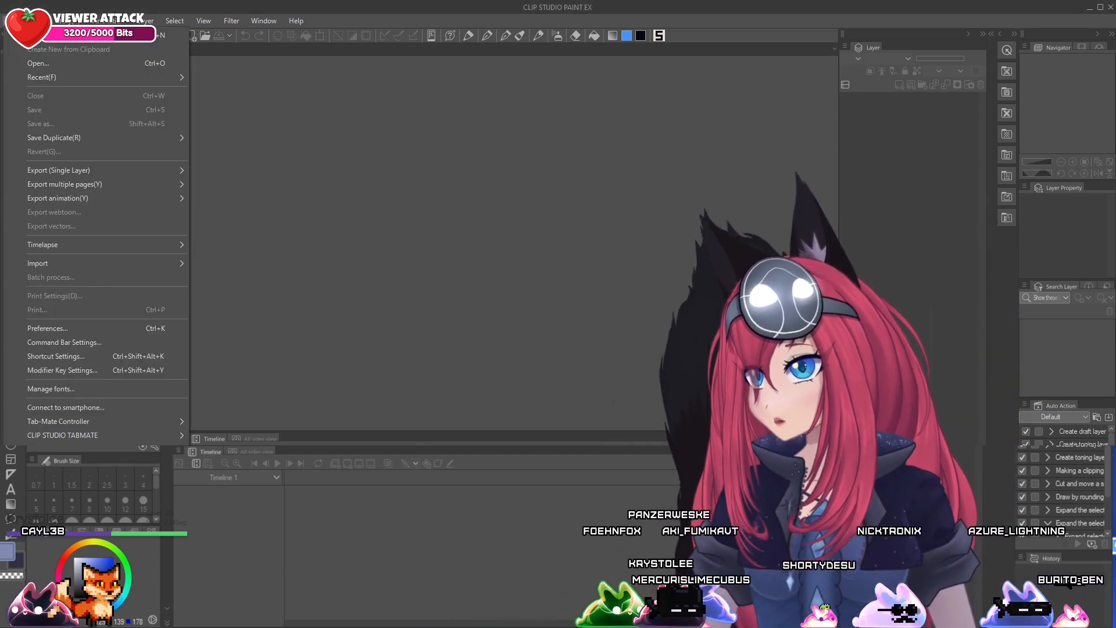
click(37, 35)
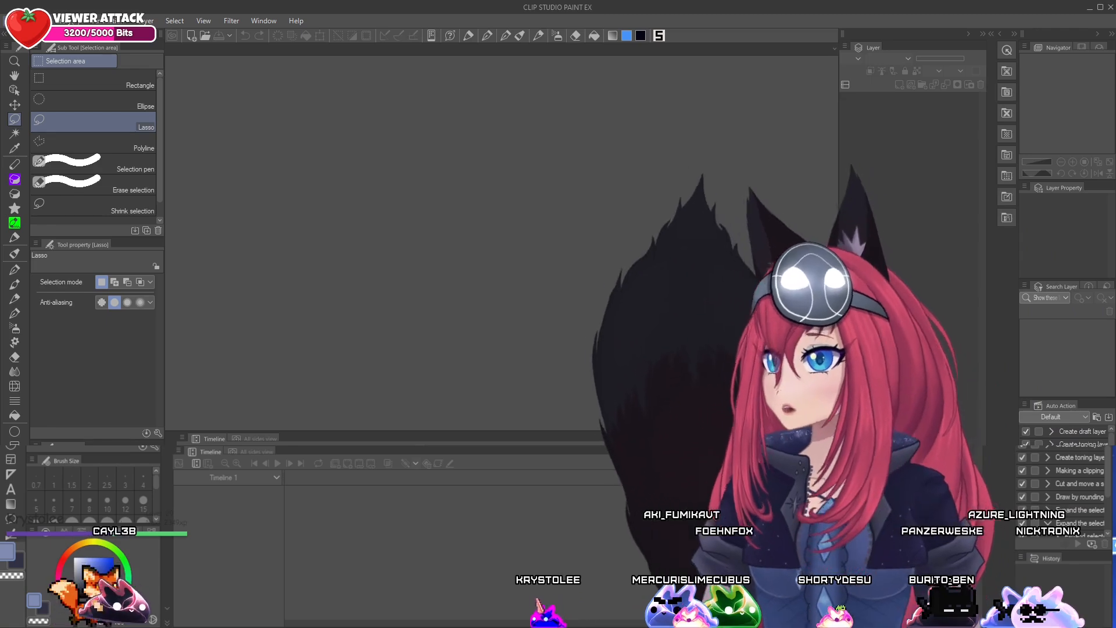
click(14, 21)
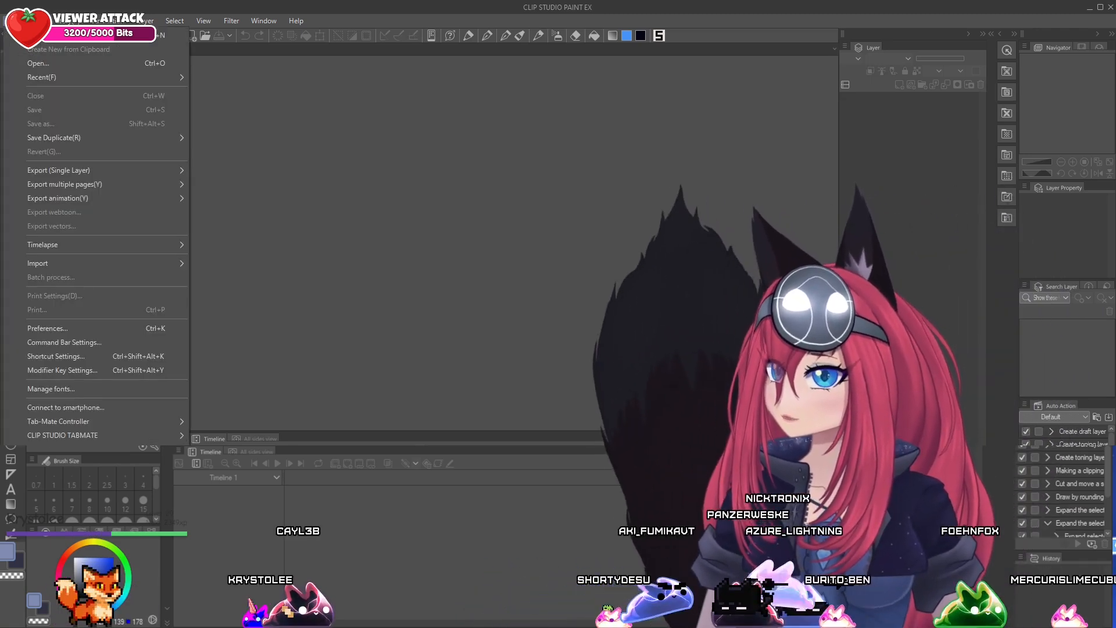
click(42, 39)
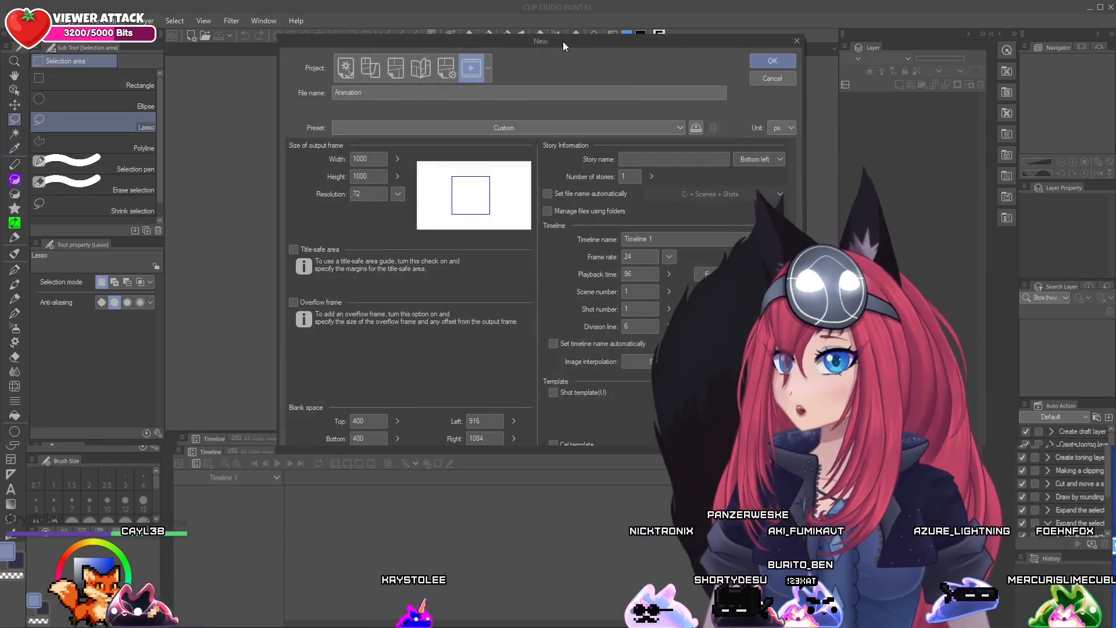
drag(569, 38, 518, 26)
click(284, 56)
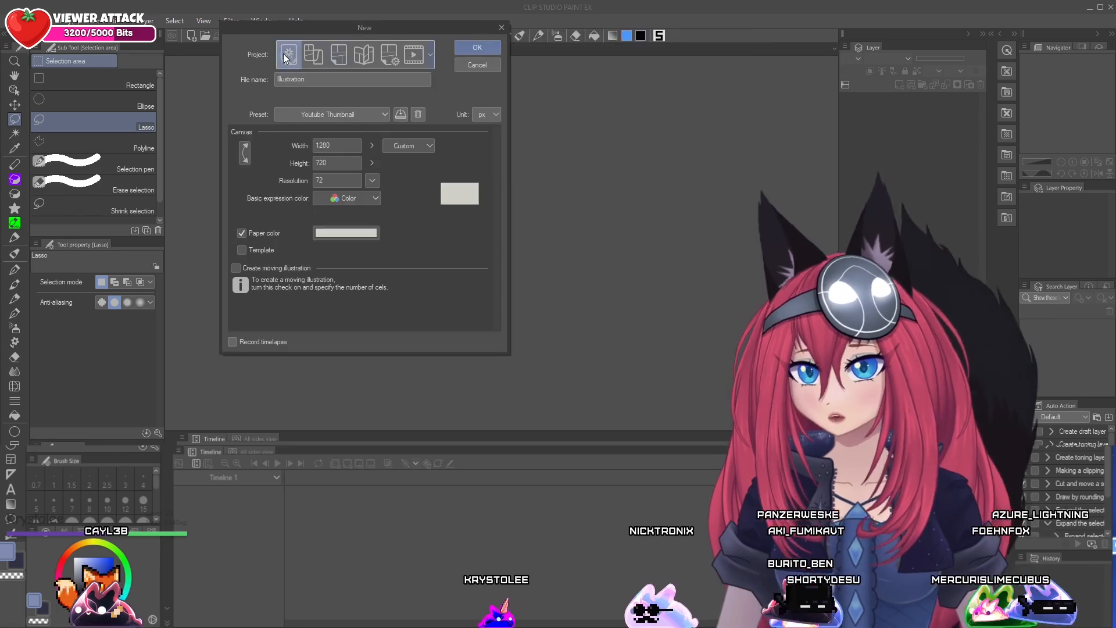
click(417, 53)
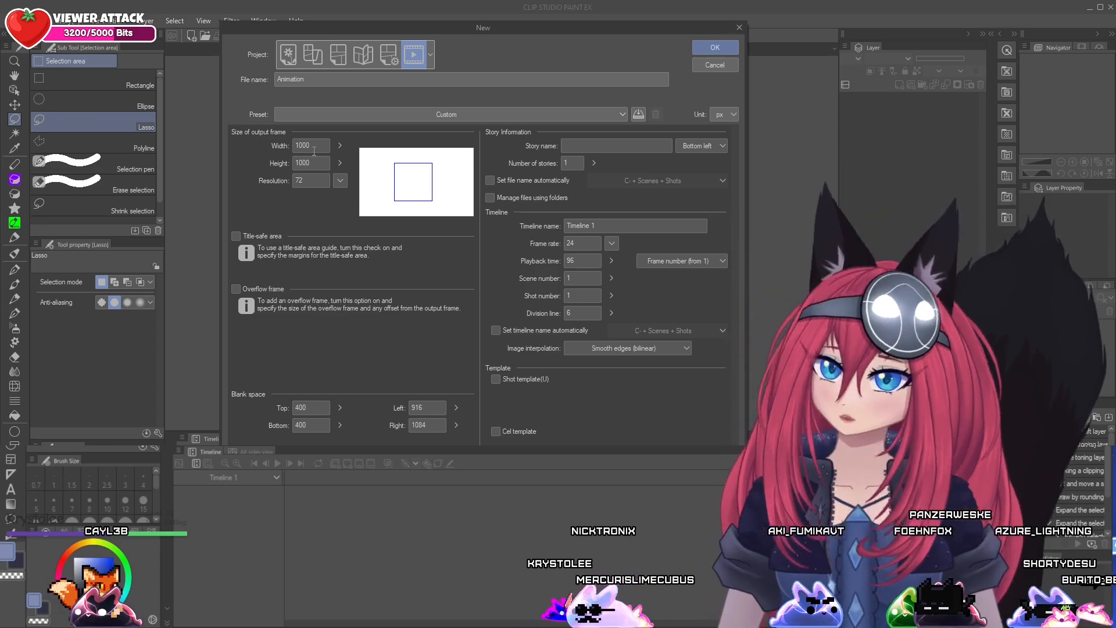
double_click(303, 145)
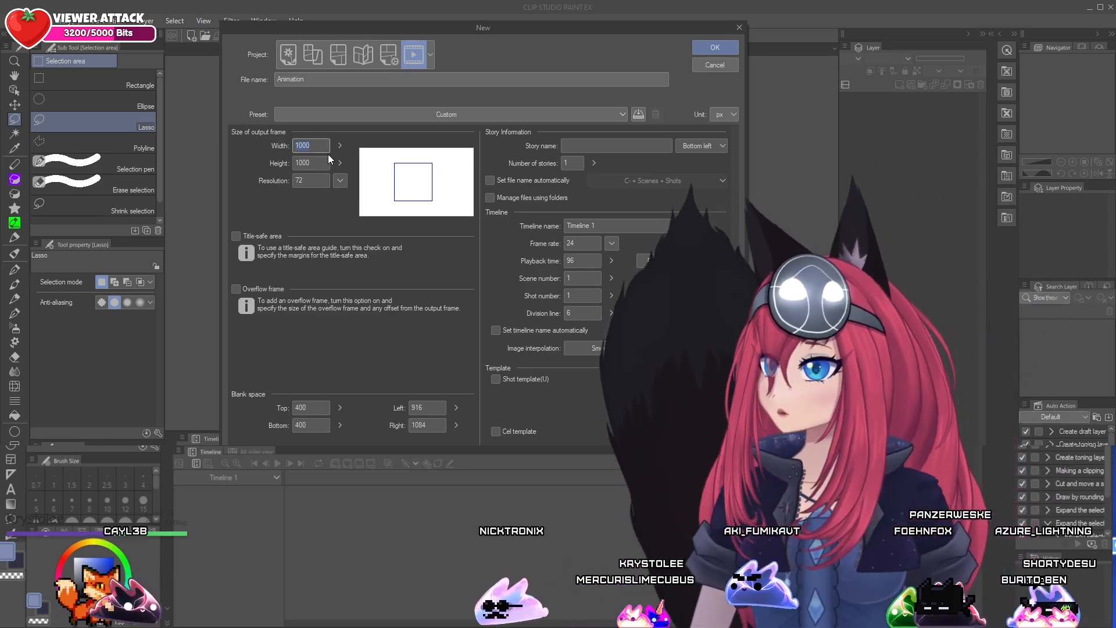
double_click(311, 163)
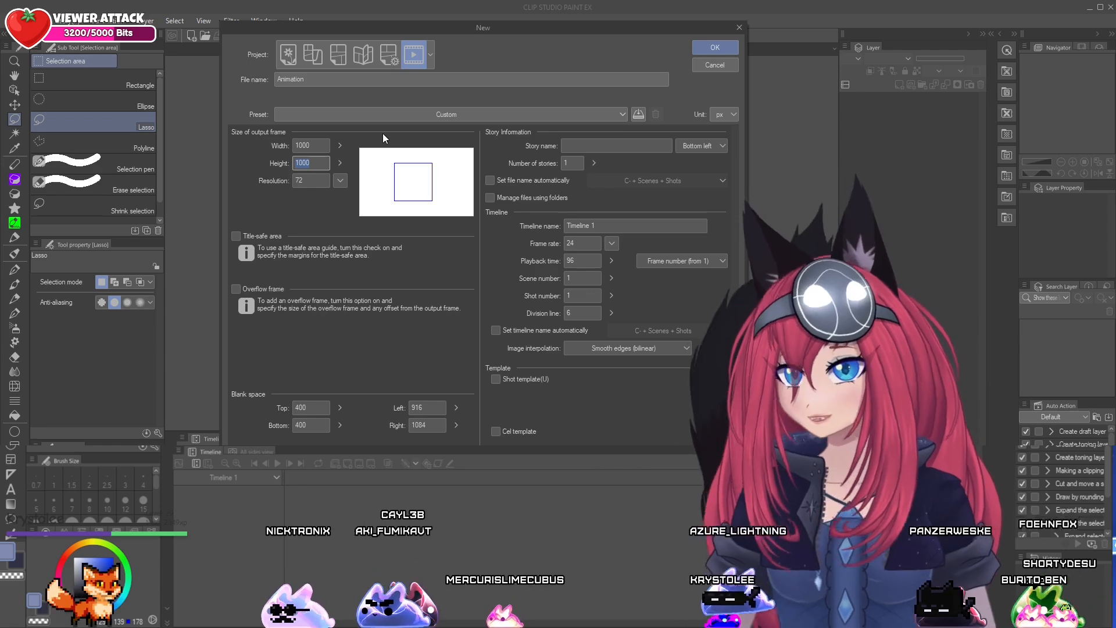
click(716, 48)
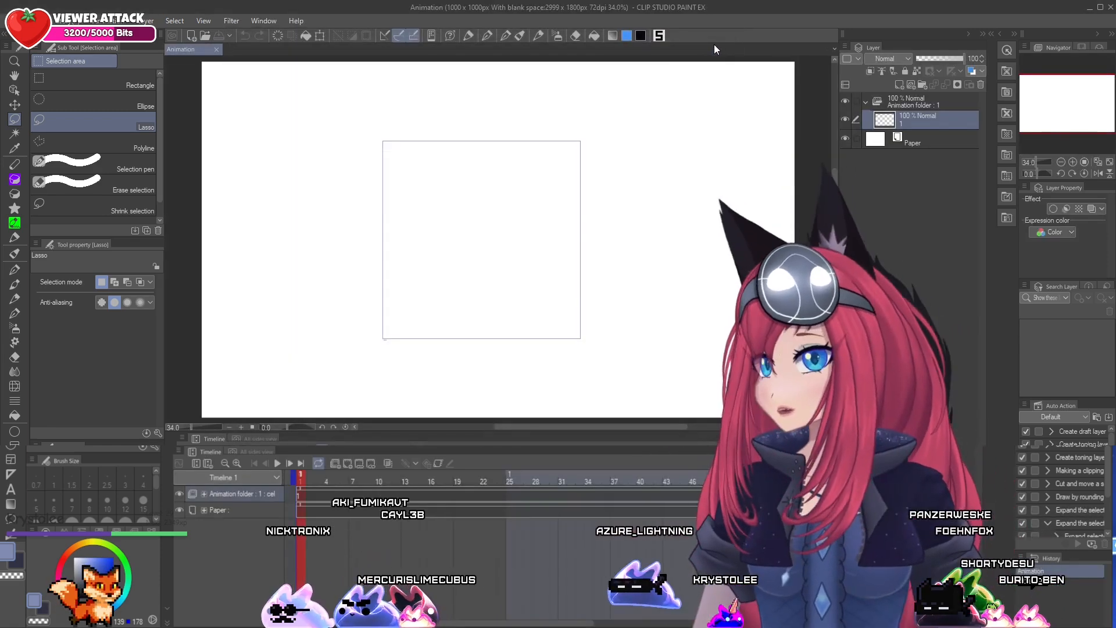
Import the Bunny_Sword movie from the Downloads folder into the animation as a file object layer
click(13, 21)
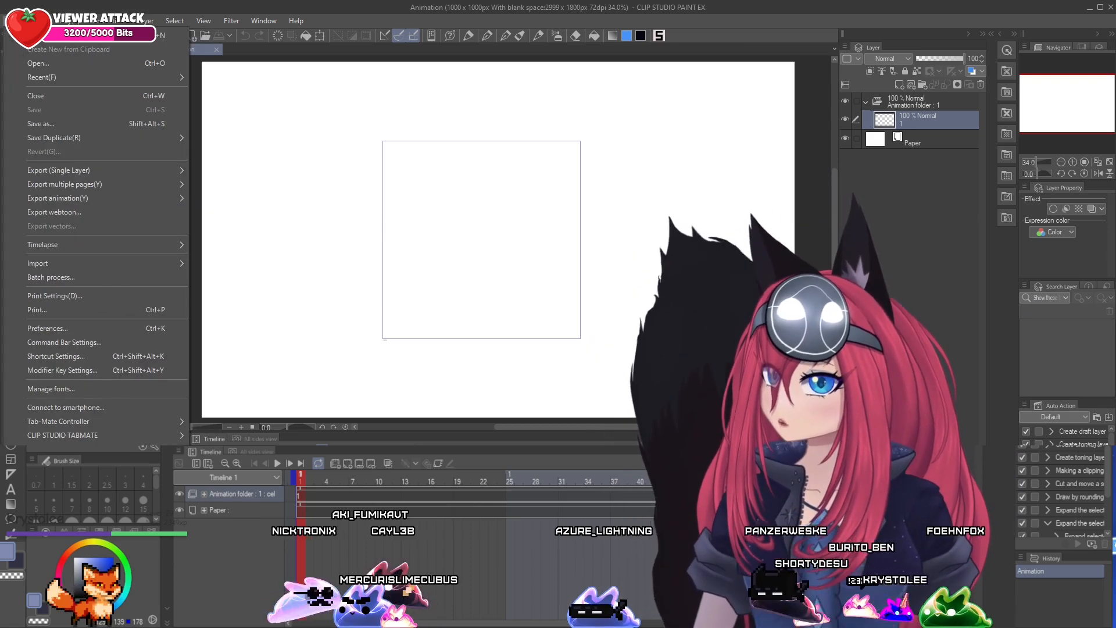
mouse_move(68, 267)
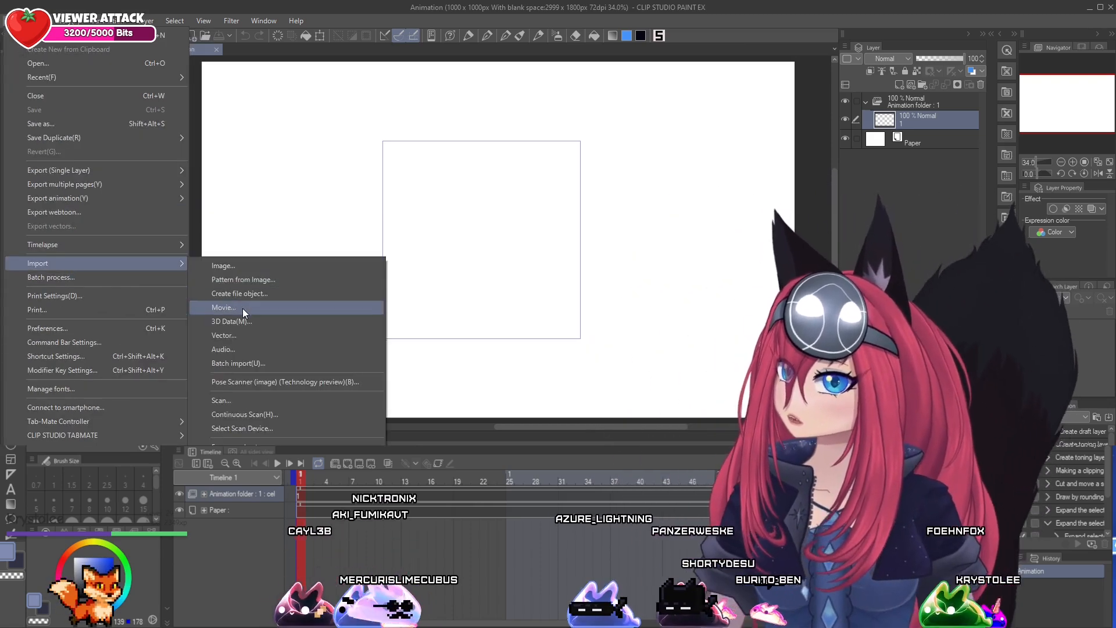
click(243, 308)
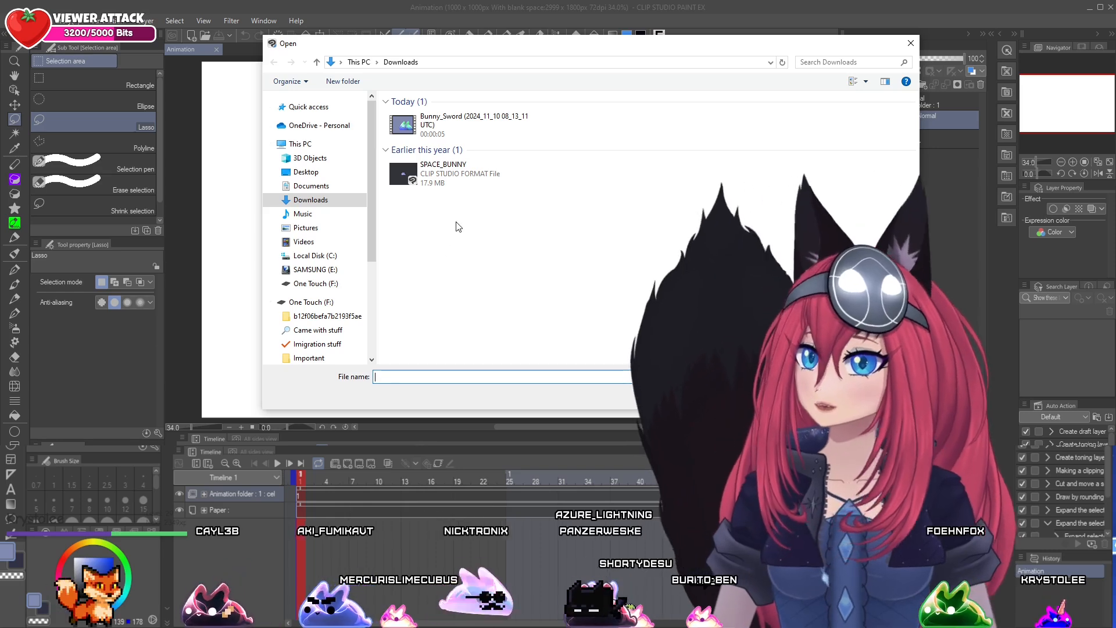
click(461, 135)
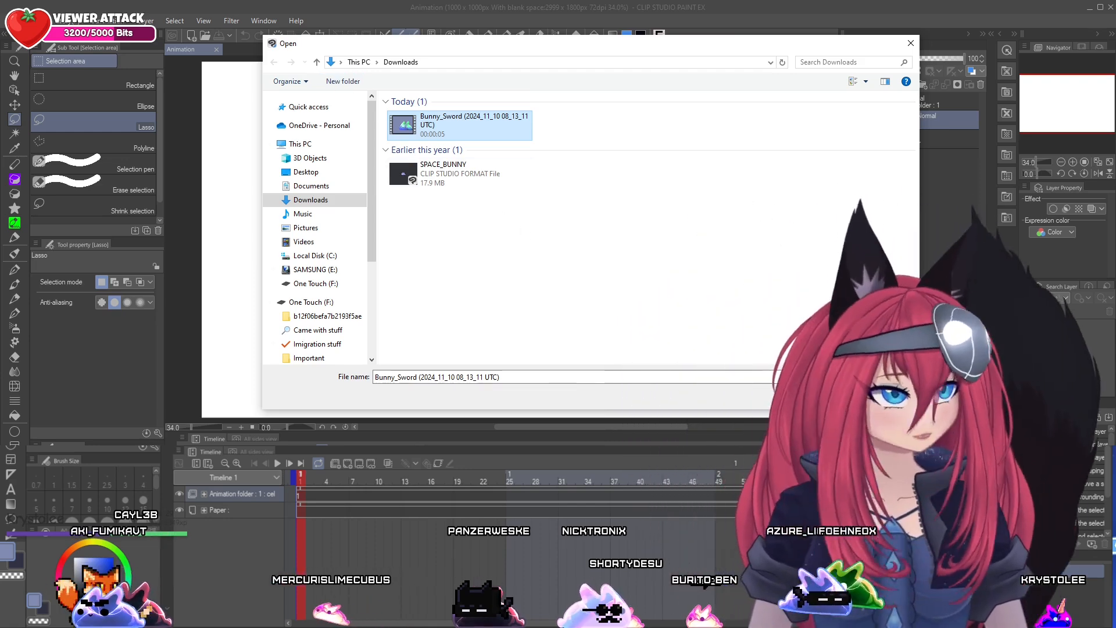
click(831, 396)
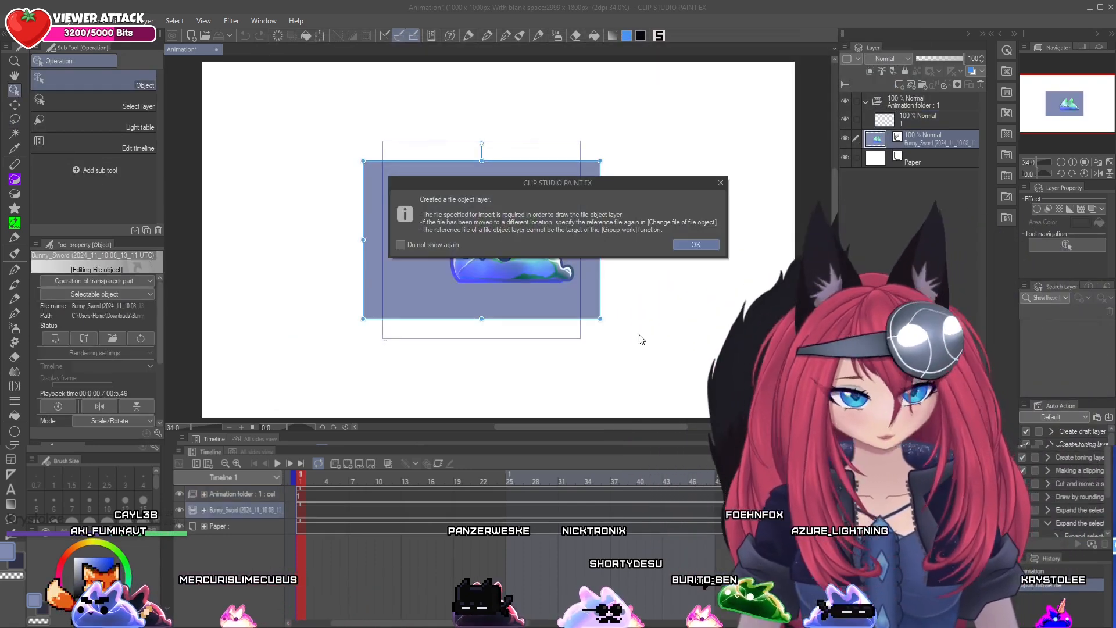
click(695, 244)
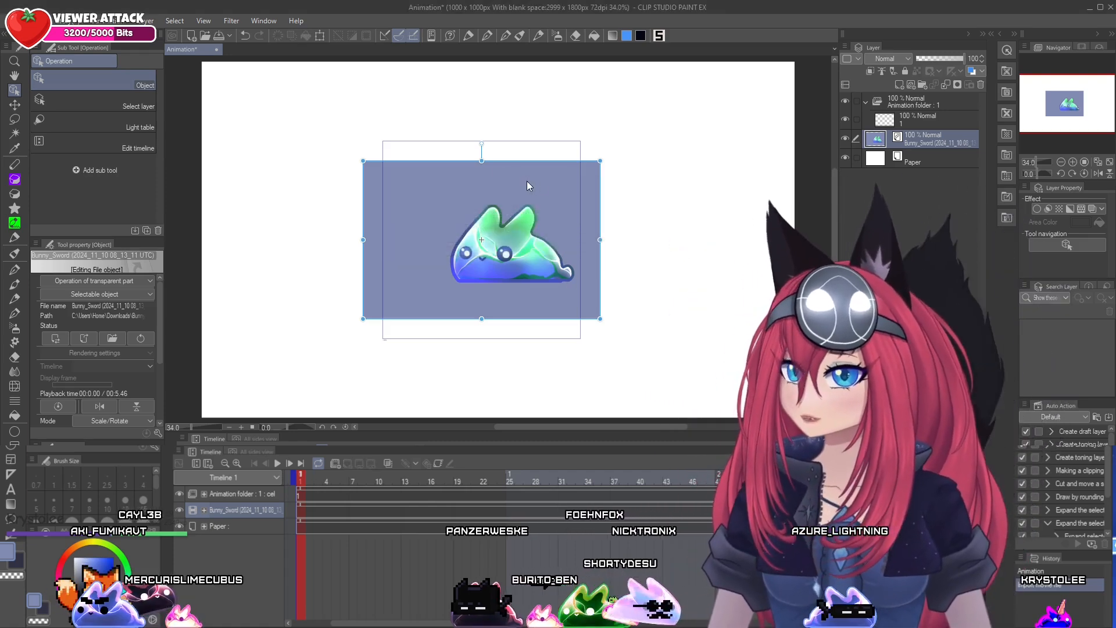
Shift the imported clip slightly and preview its animation in the timeline
mouse_move(554, 189)
mouse_down()
mouse_move(503, 138)
mouse_move(472, 188)
mouse_move(561, 236)
mouse_move(542, 152)
mouse_move(589, 174)
mouse_move(558, 205)
mouse_move(596, 195)
mouse_move(548, 150)
mouse_move(484, 240)
mouse_move(558, 186)
mouse_move(567, 202)
mouse_up()
click(278, 463)
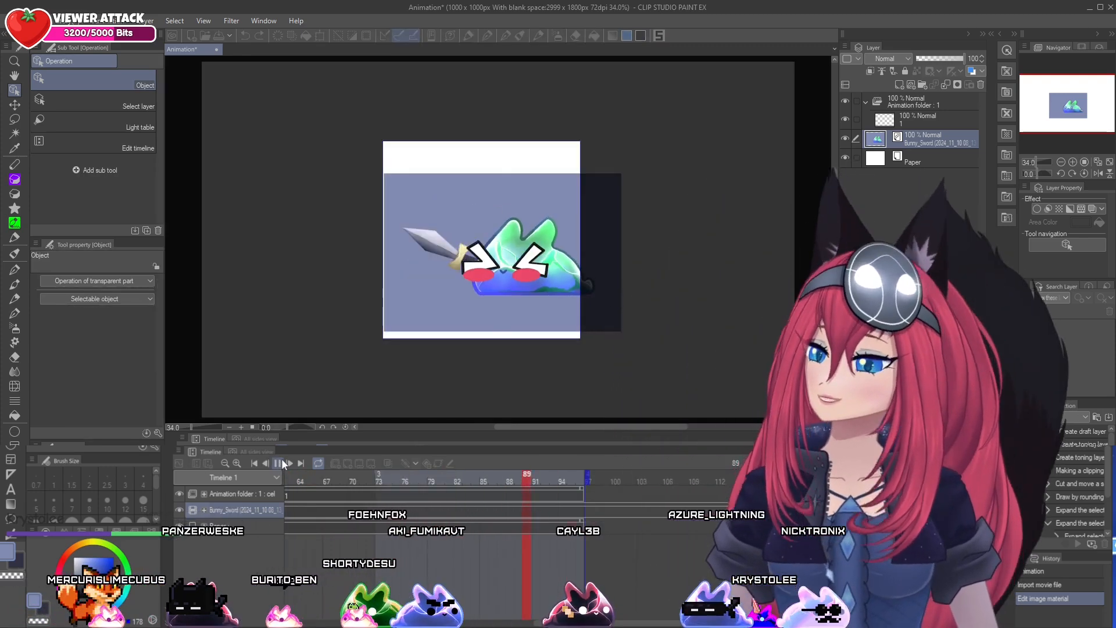
click(279, 463)
click(327, 481)
drag(302, 477, 280, 473)
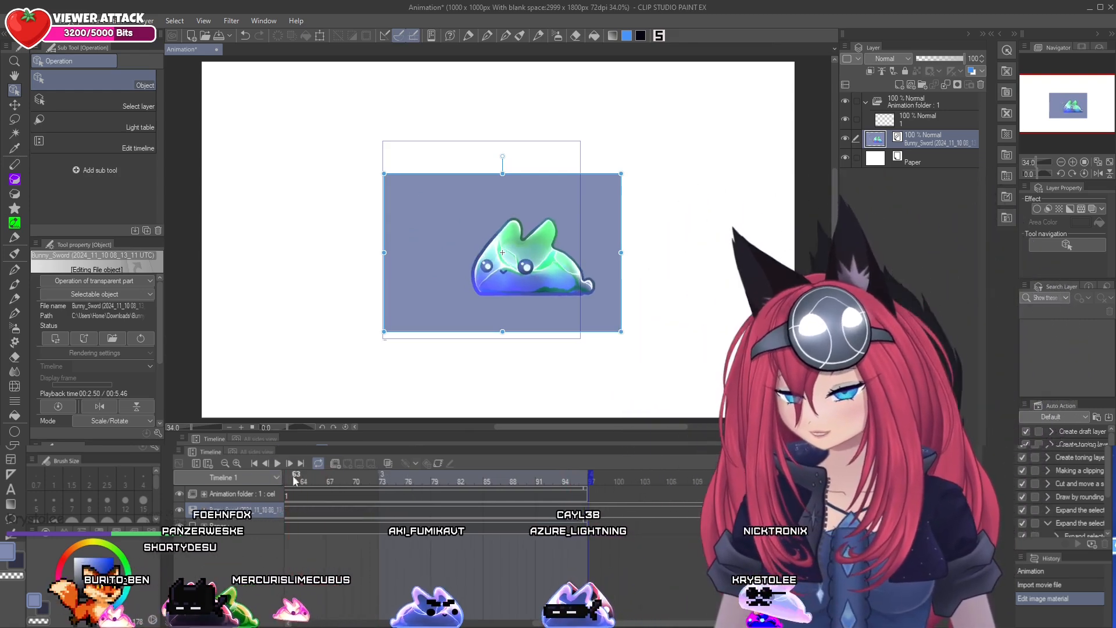
Scale the movie clip down and reposition it so the bunny and its sword fit inside the output frame, checking frames 89 and 85
mouse_move(509, 202)
mouse_down()
mouse_move(411, 169)
mouse_move(399, 195)
mouse_move(438, 264)
mouse_move(536, 253)
mouse_move(532, 167)
mouse_move(489, 160)
mouse_move(522, 212)
mouse_move(460, 178)
mouse_move(478, 210)
mouse_move(515, 204)
mouse_move(493, 192)
mouse_up()
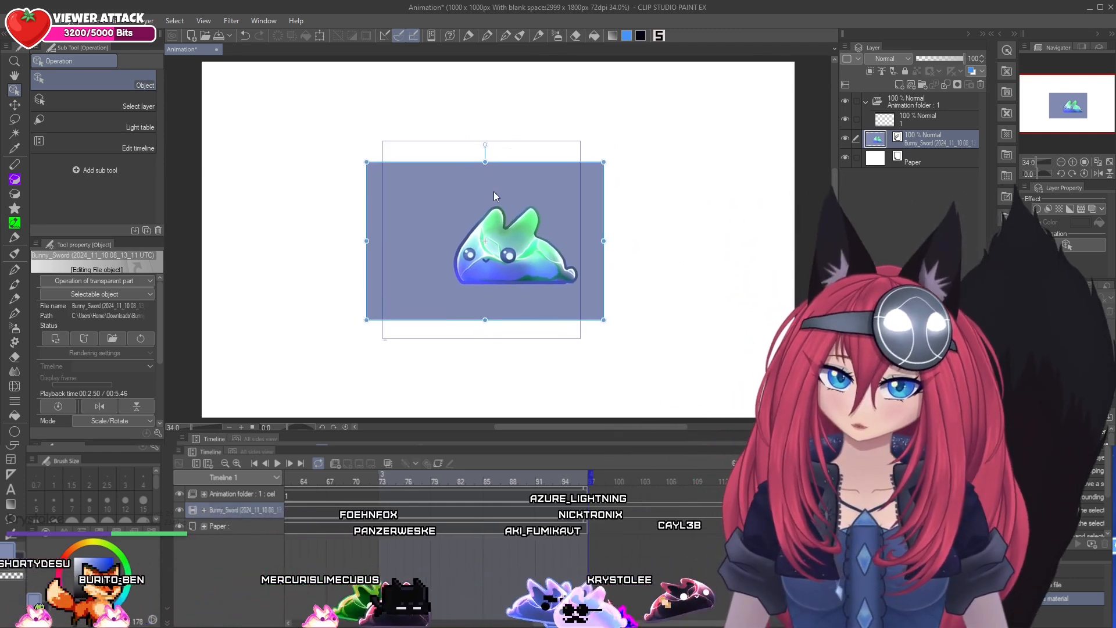
drag(513, 481, 303, 479)
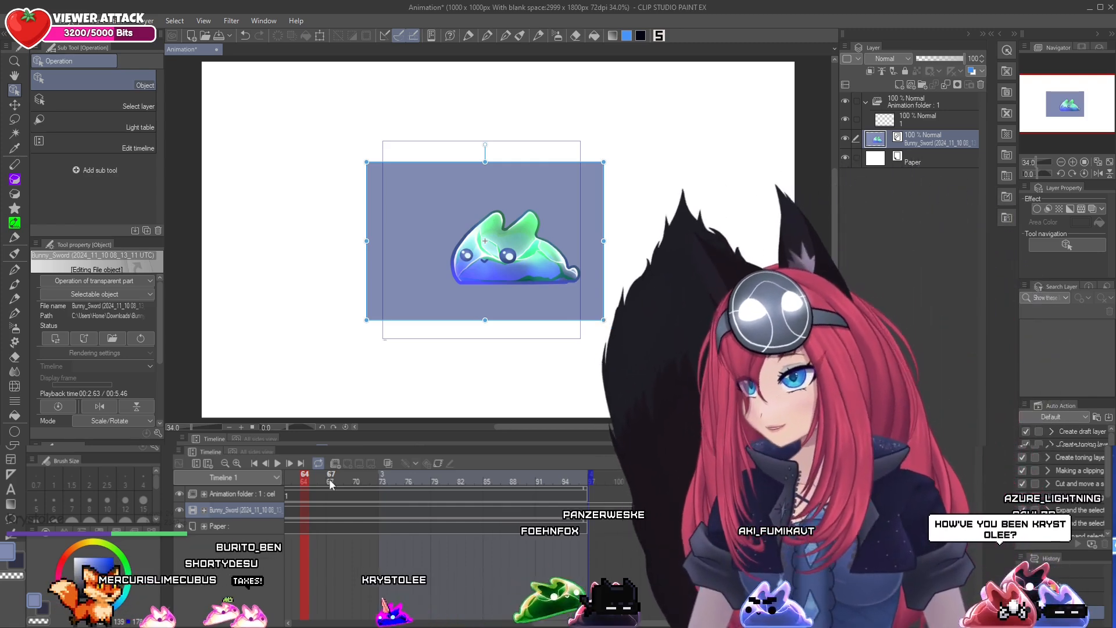
drag(522, 203, 517, 201)
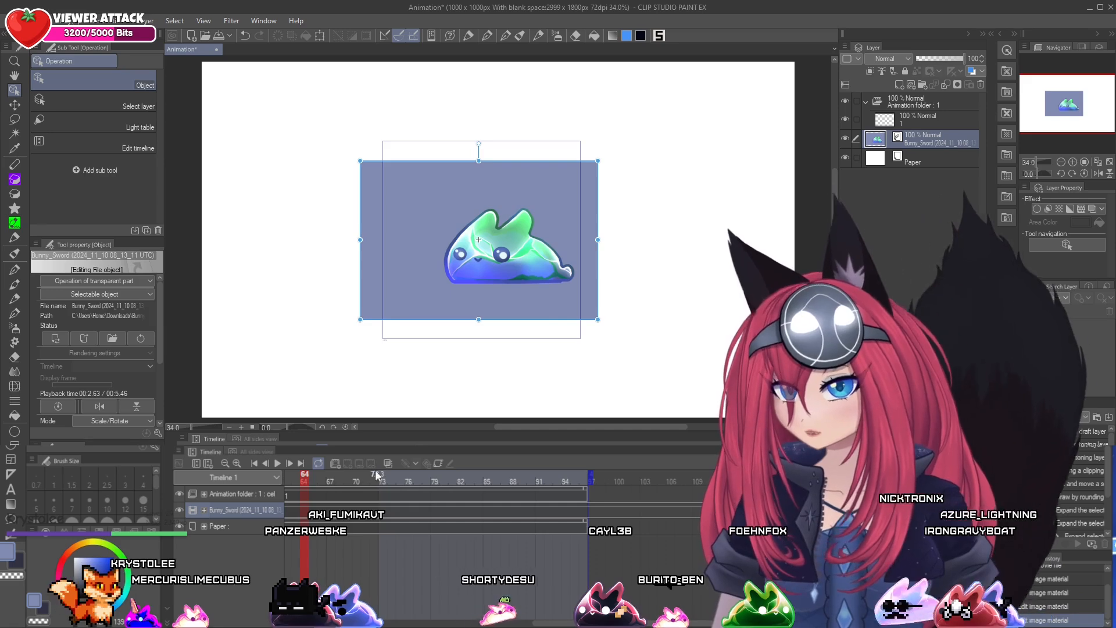
click(419, 477)
click(523, 477)
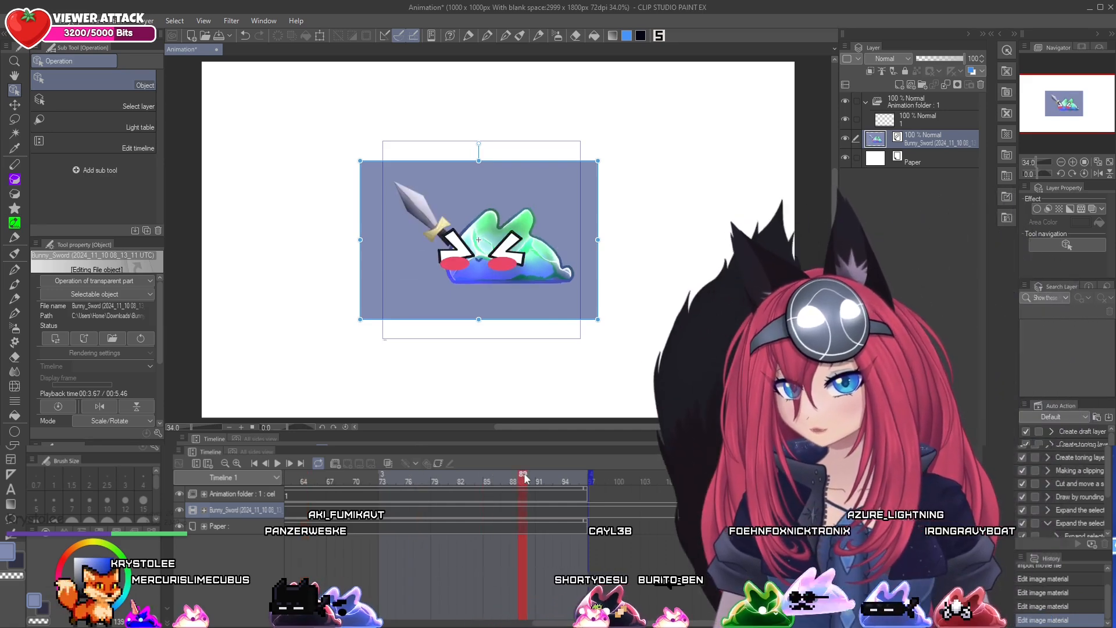
drag(361, 161, 394, 184)
drag(511, 207, 501, 197)
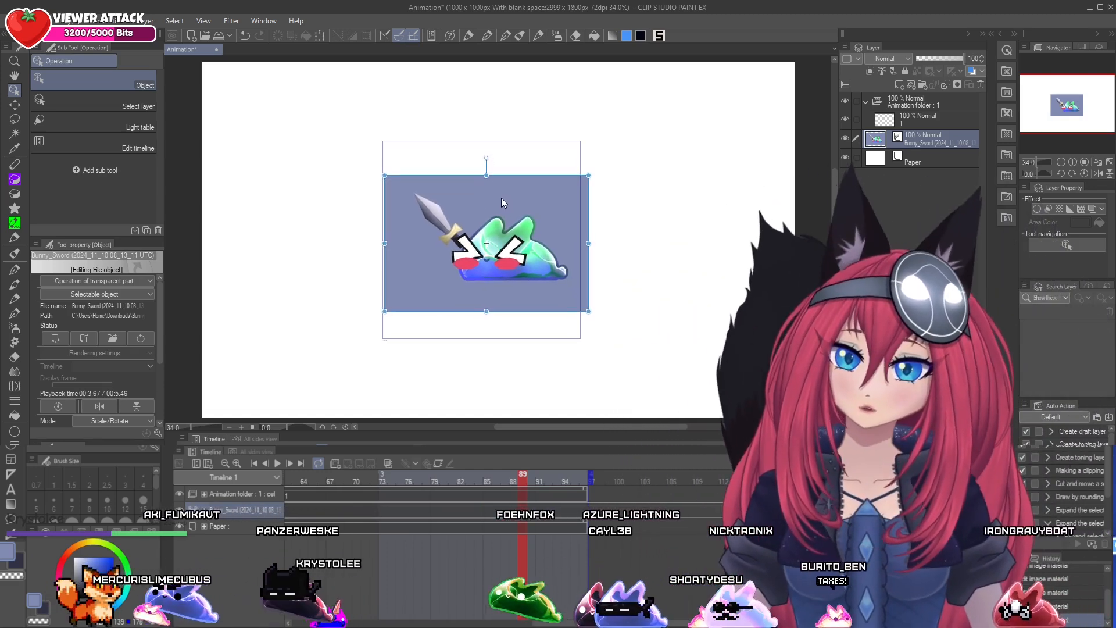
mouse_move(476, 486)
mouse_down()
mouse_move(411, 482)
mouse_move(490, 478)
mouse_up()
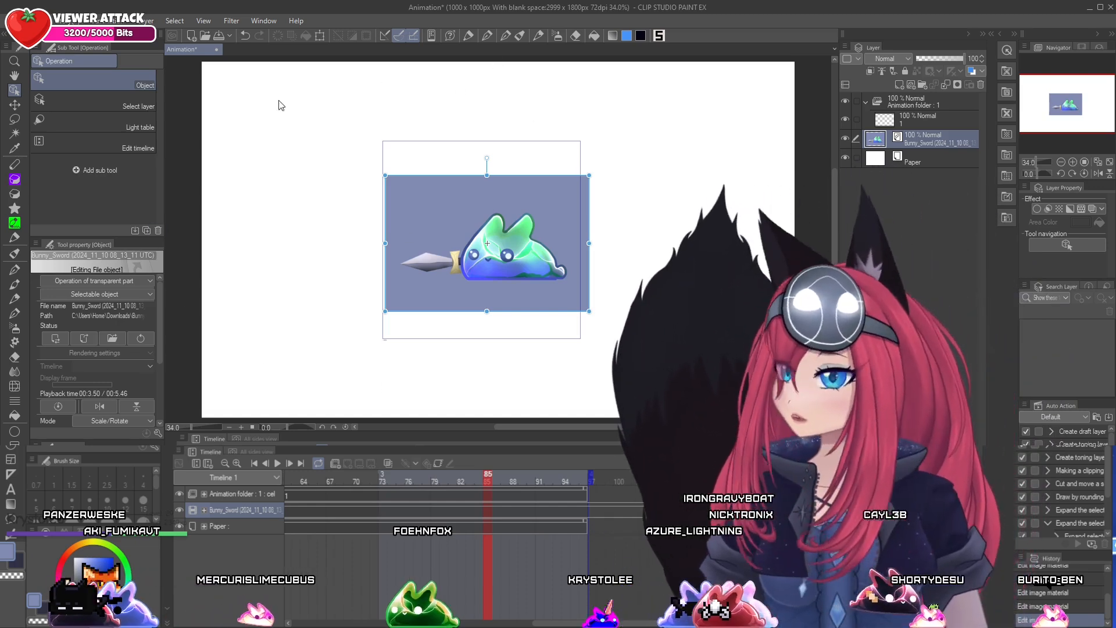
click(16, 21)
click(16, 21)
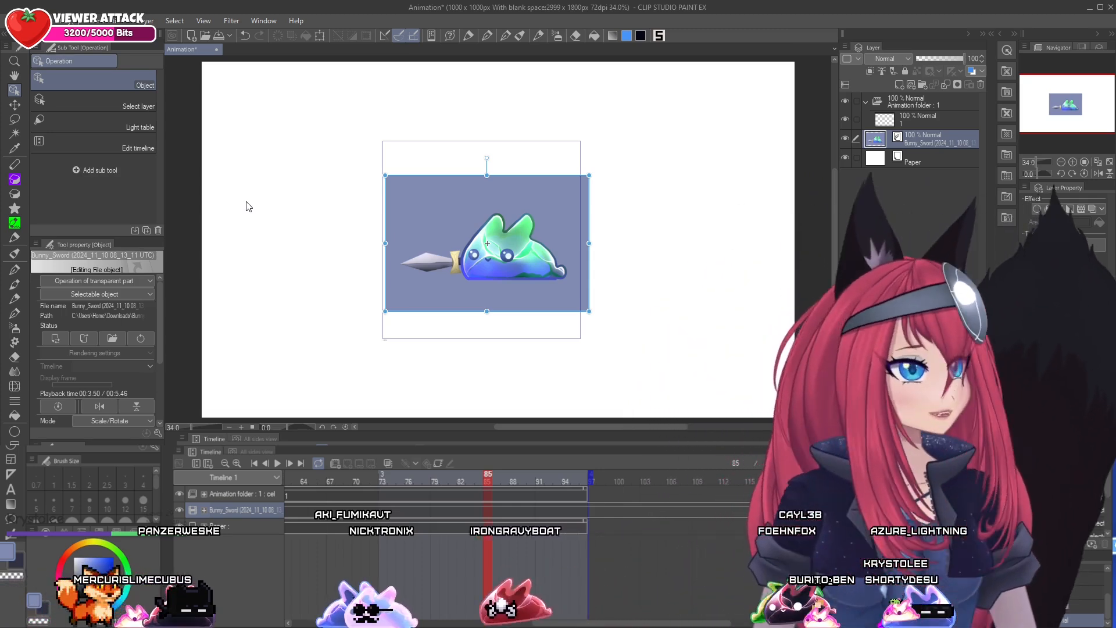
Recolor the Paper layer with the grayish blue of the clip's background
click(486, 36)
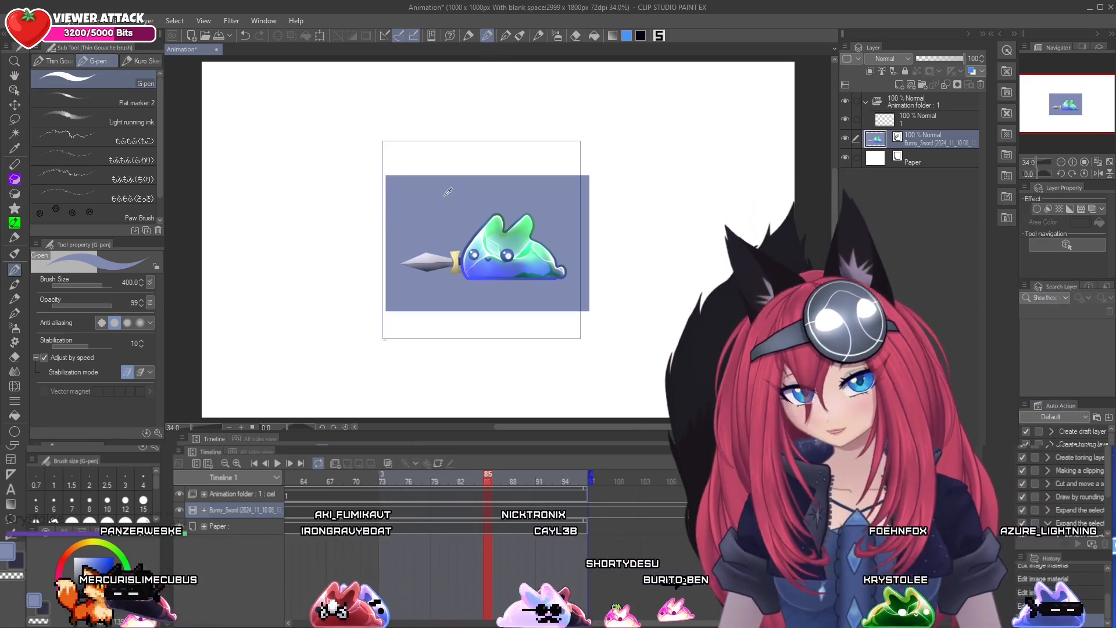
click(896, 160)
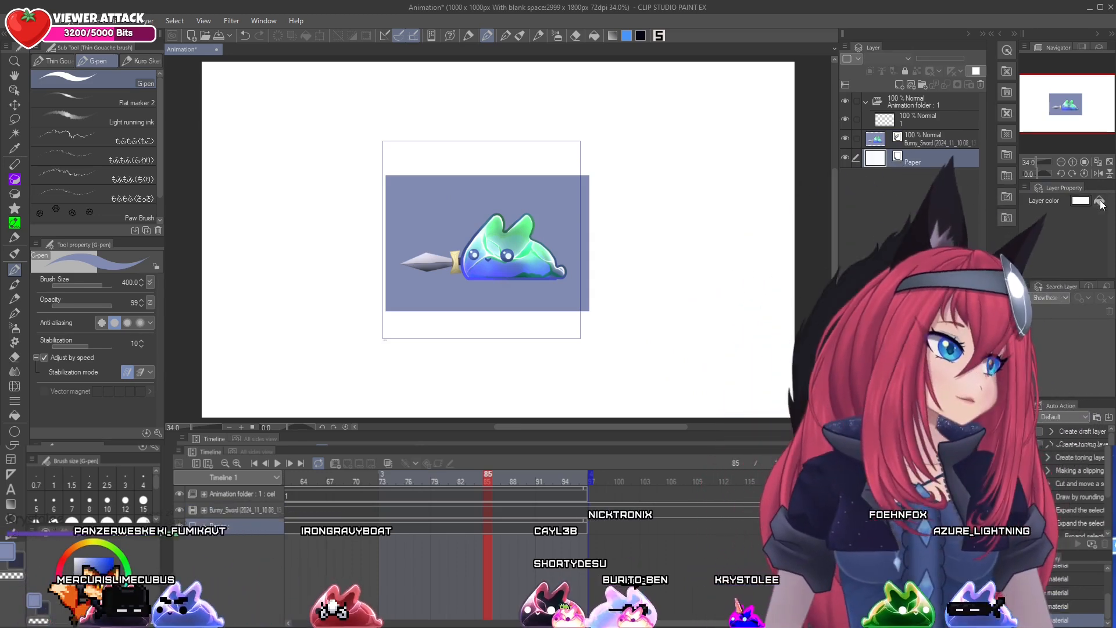
click(1100, 201)
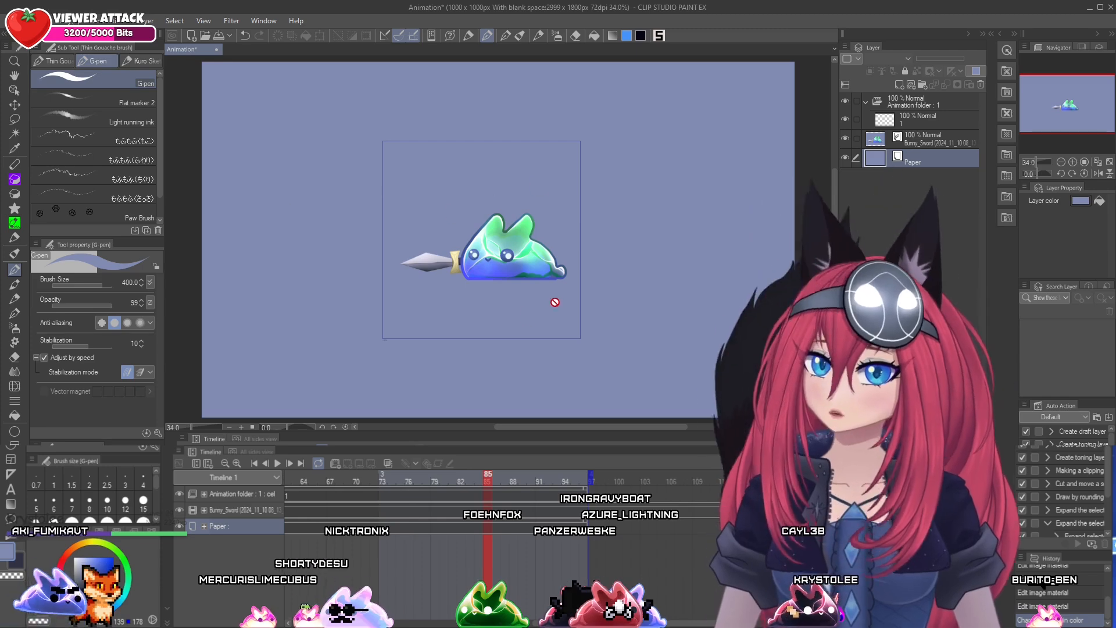
click(17, 135)
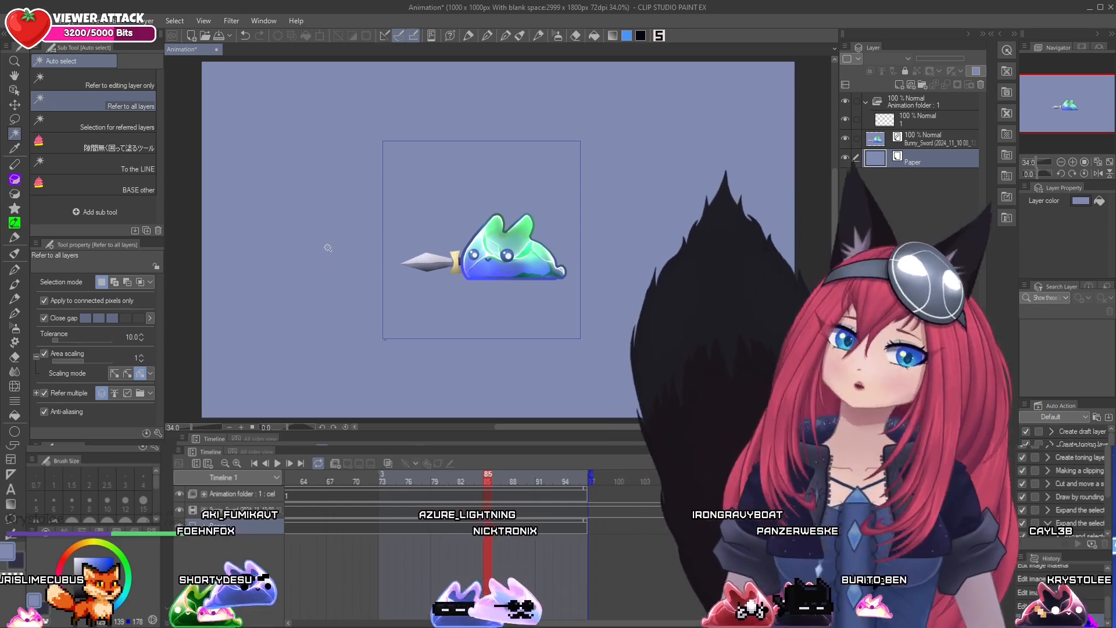
Start an image sequence export of the animation and browse to the Imagetestsequence folder on the Desktop for its destination
click(15, 21)
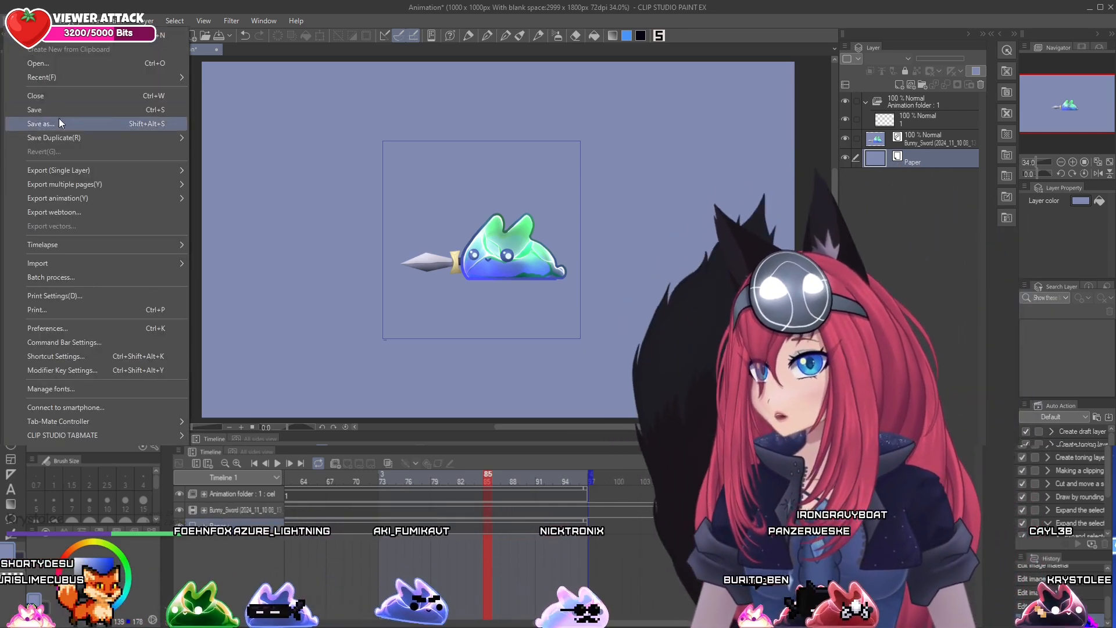
mouse_move(93, 200)
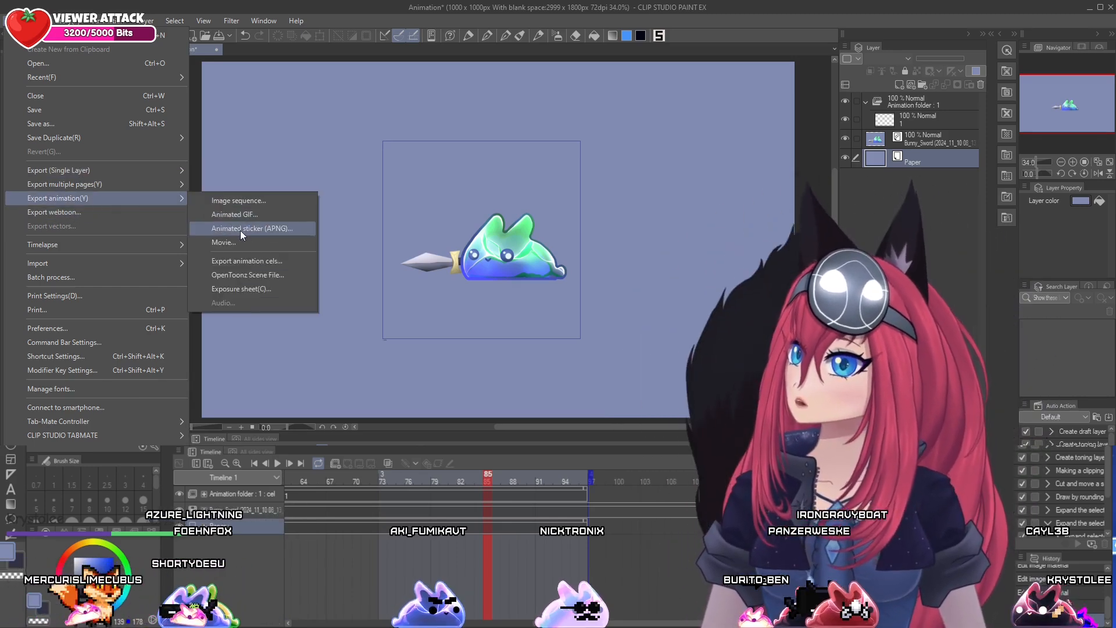
click(241, 200)
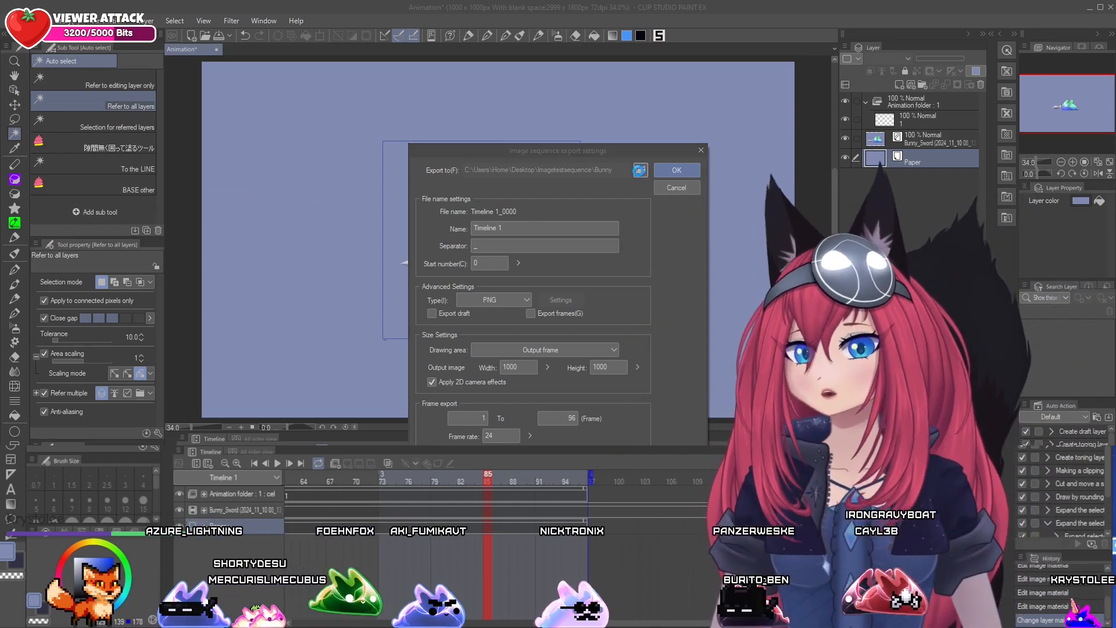
click(639, 170)
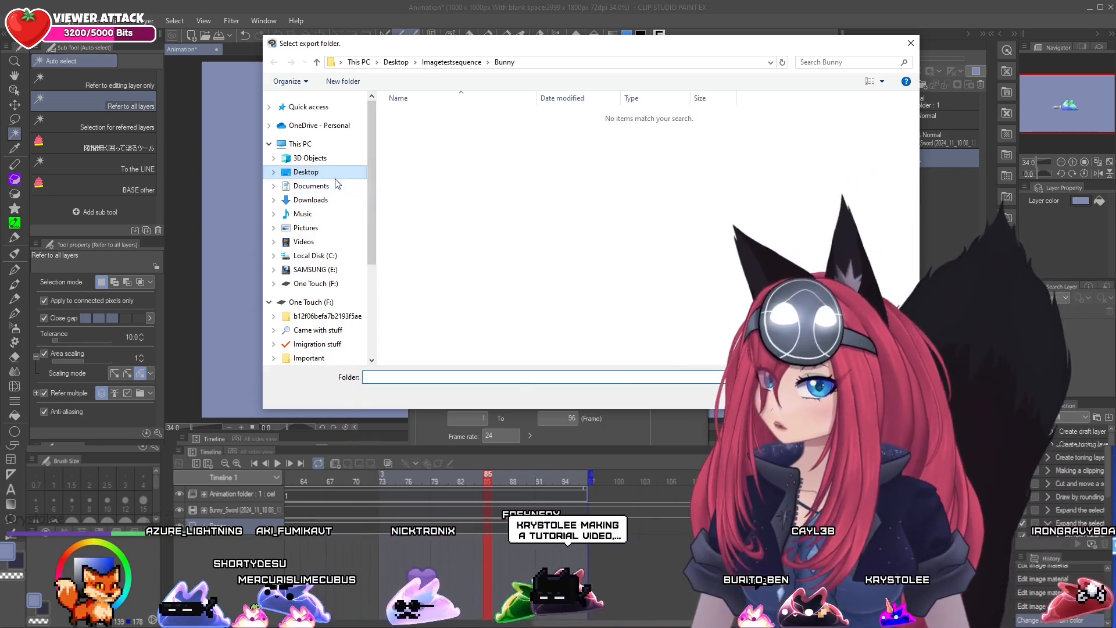
click(341, 175)
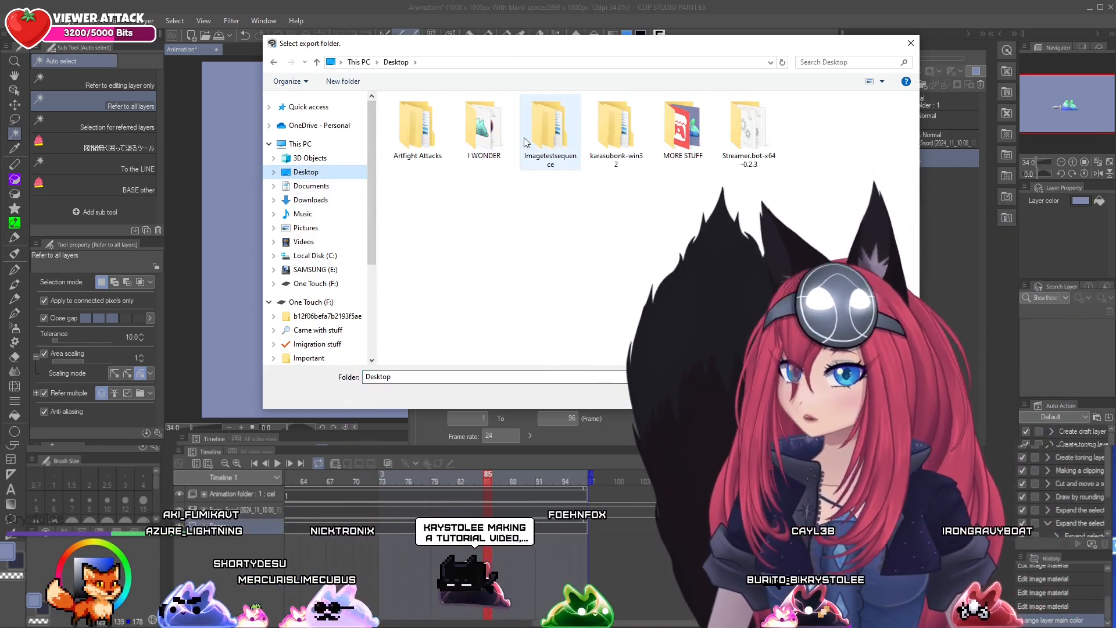
double_click(552, 131)
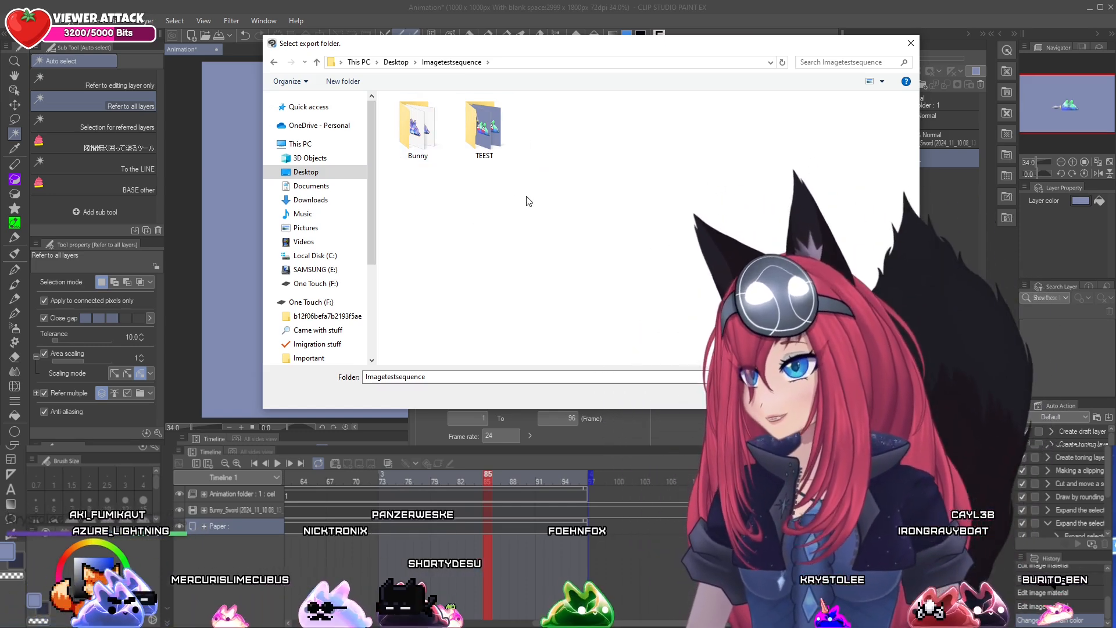
Create a new folder named TEST inside the Imagetestsequence folder
right_click(528, 123)
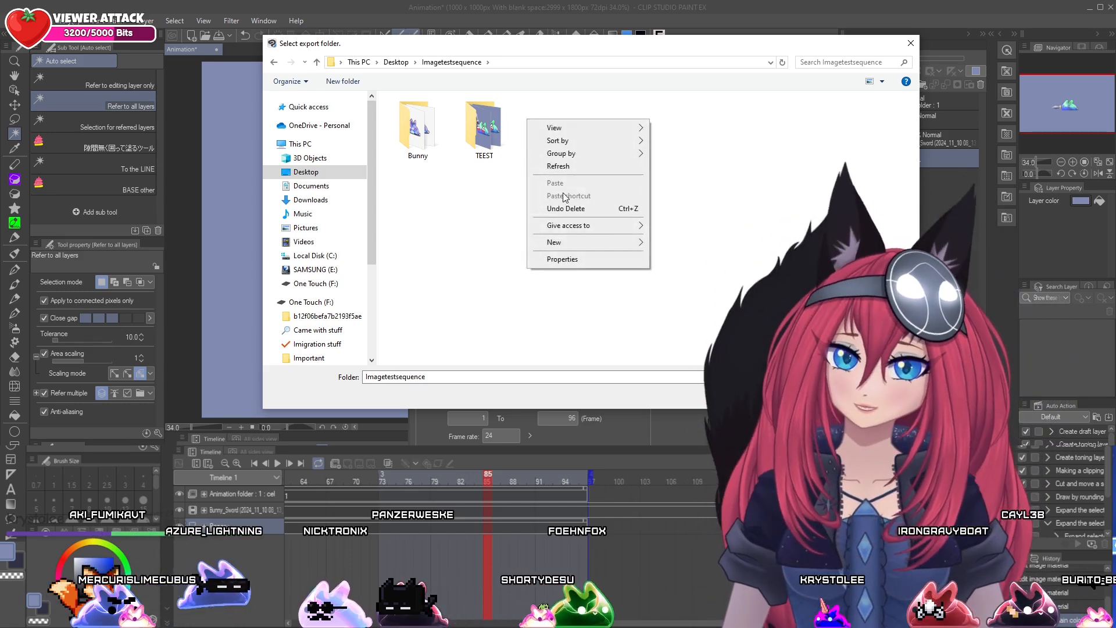
mouse_move(568, 243)
click(698, 244)
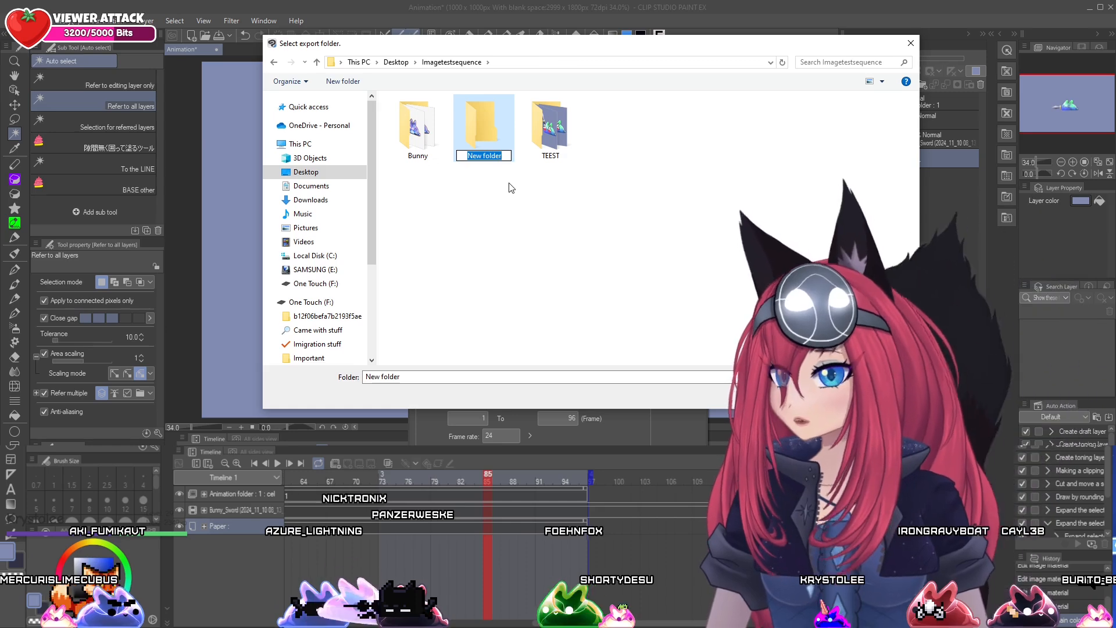
text(TEST)
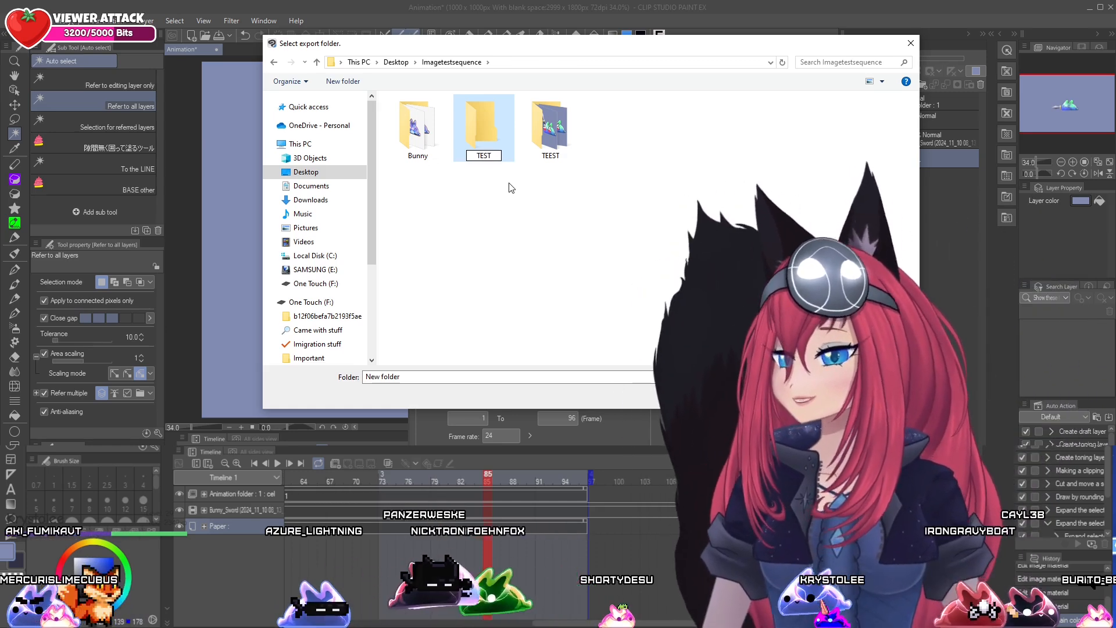
key(Return)
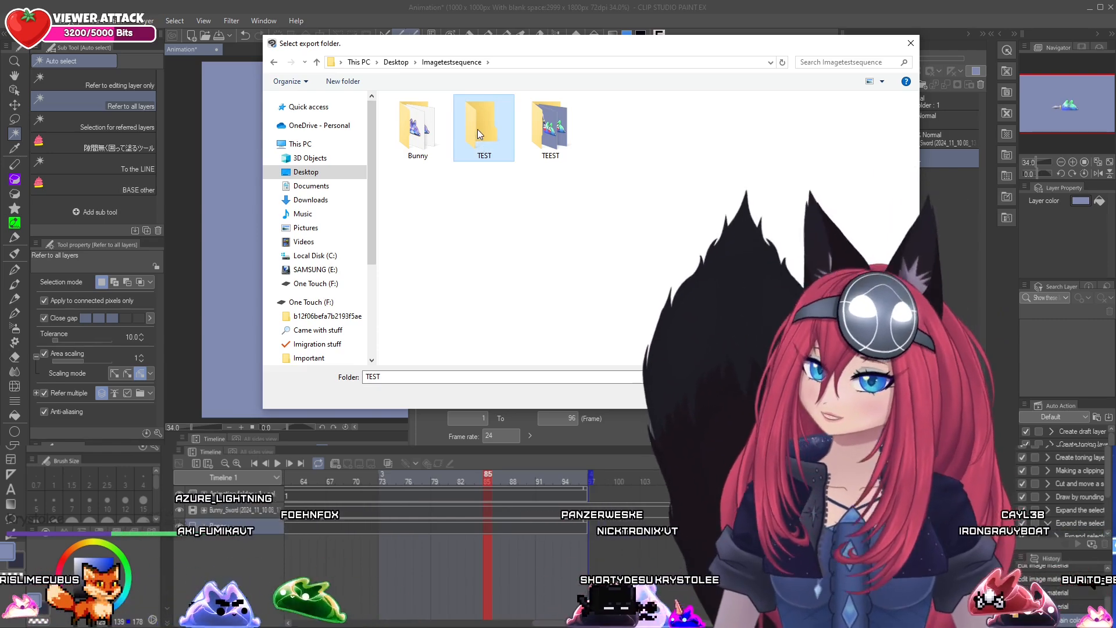
Set the TEST folder as the destination and export the animation as a PNG image sequence
double_click(477, 129)
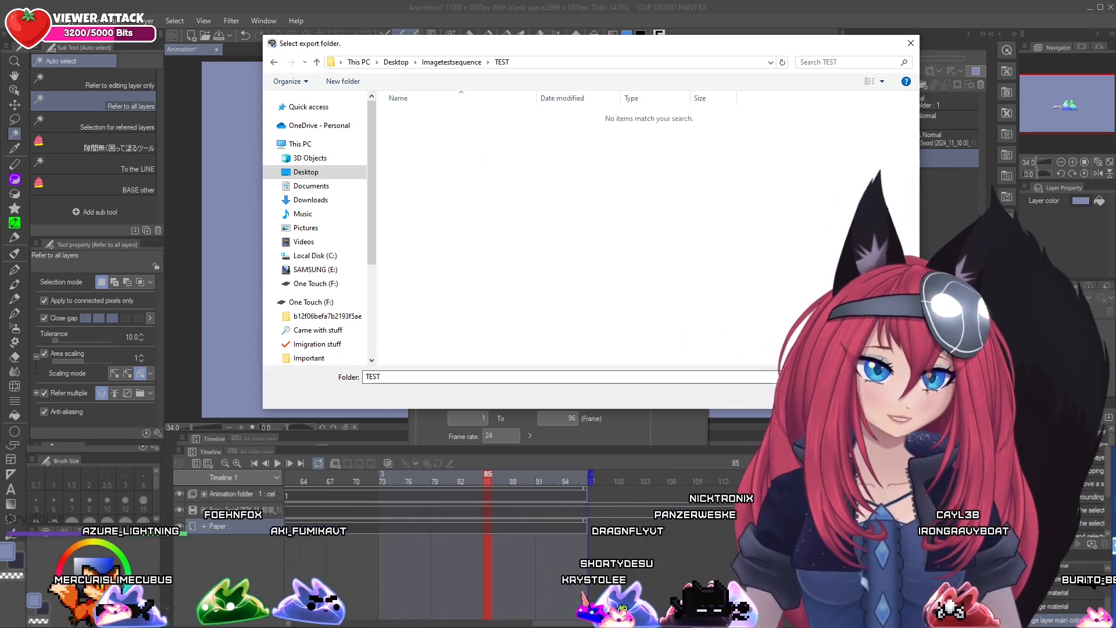
click(829, 395)
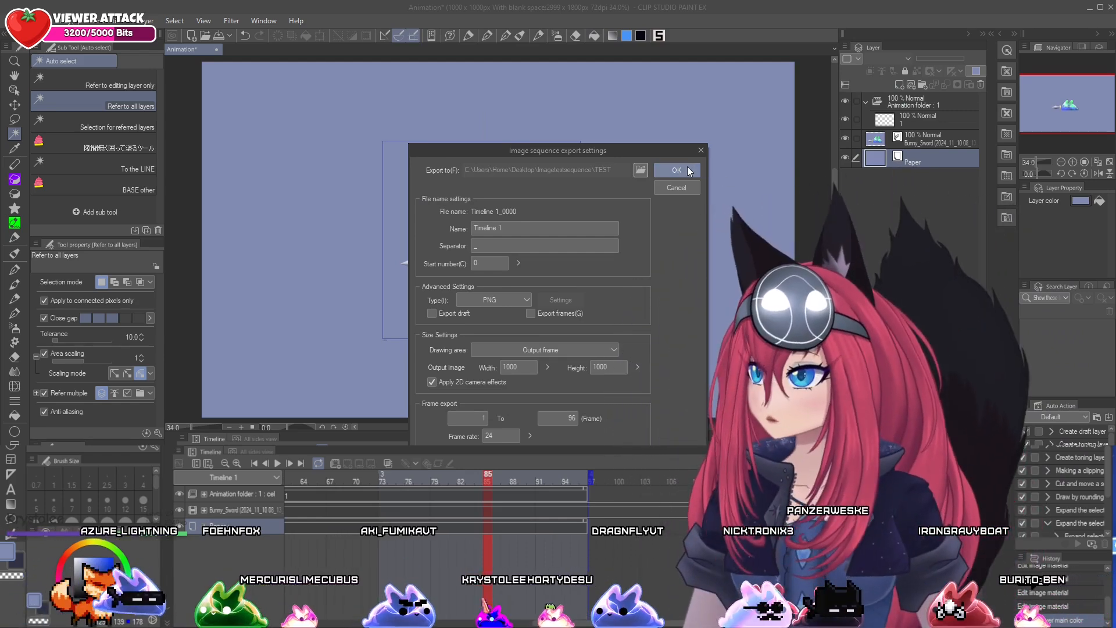
click(676, 170)
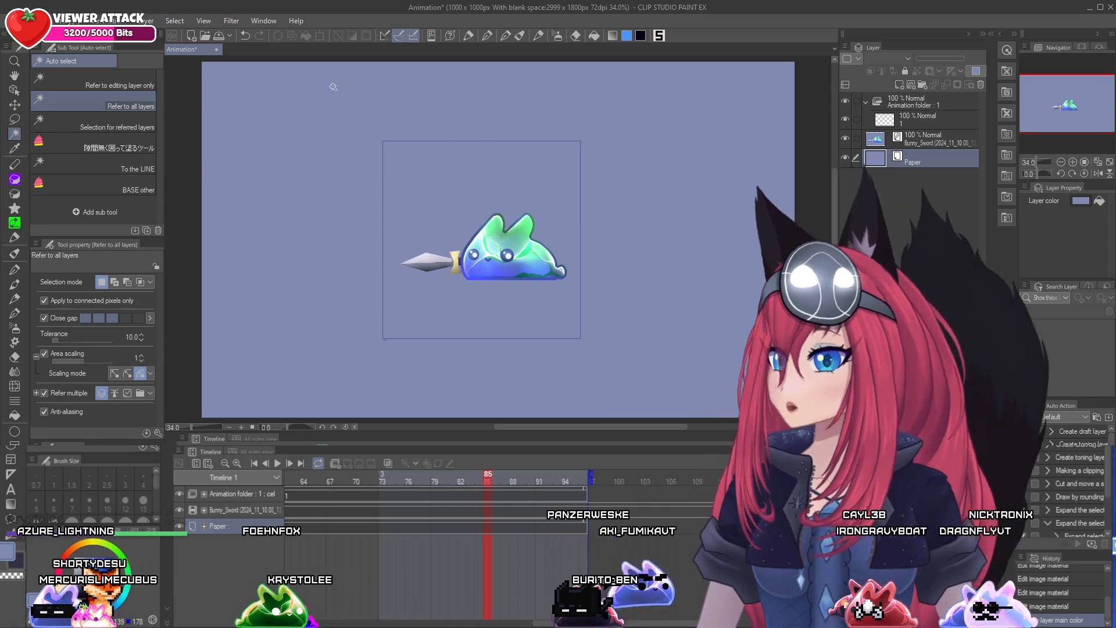
Close the animation without saving it and create a new 1000 × 1000 px animation with 24 fps and 96 frames
click(219, 51)
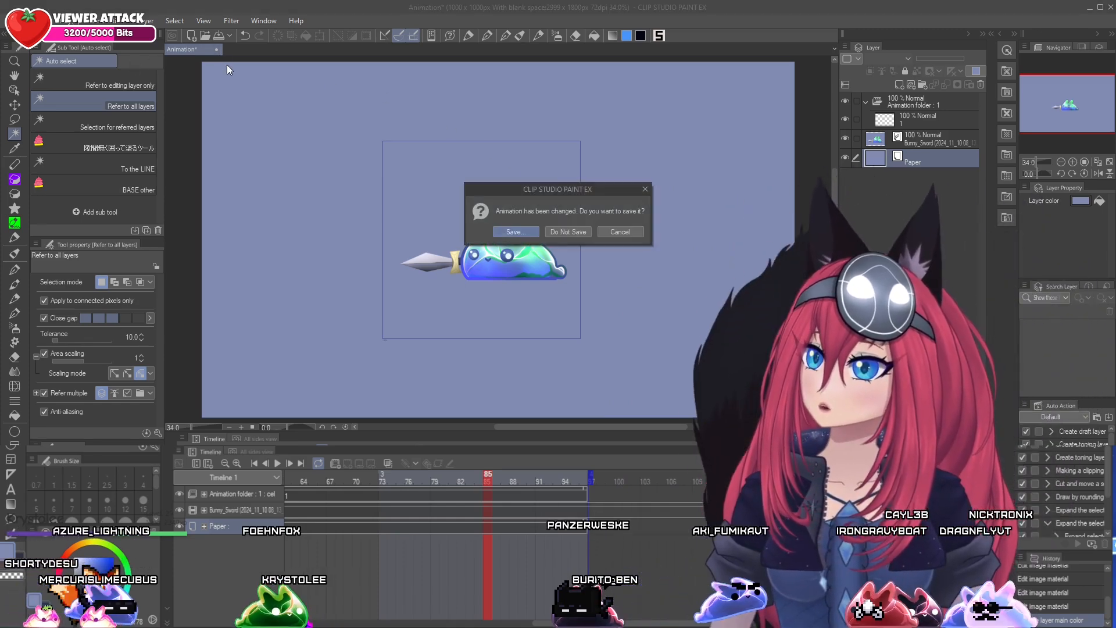
click(582, 234)
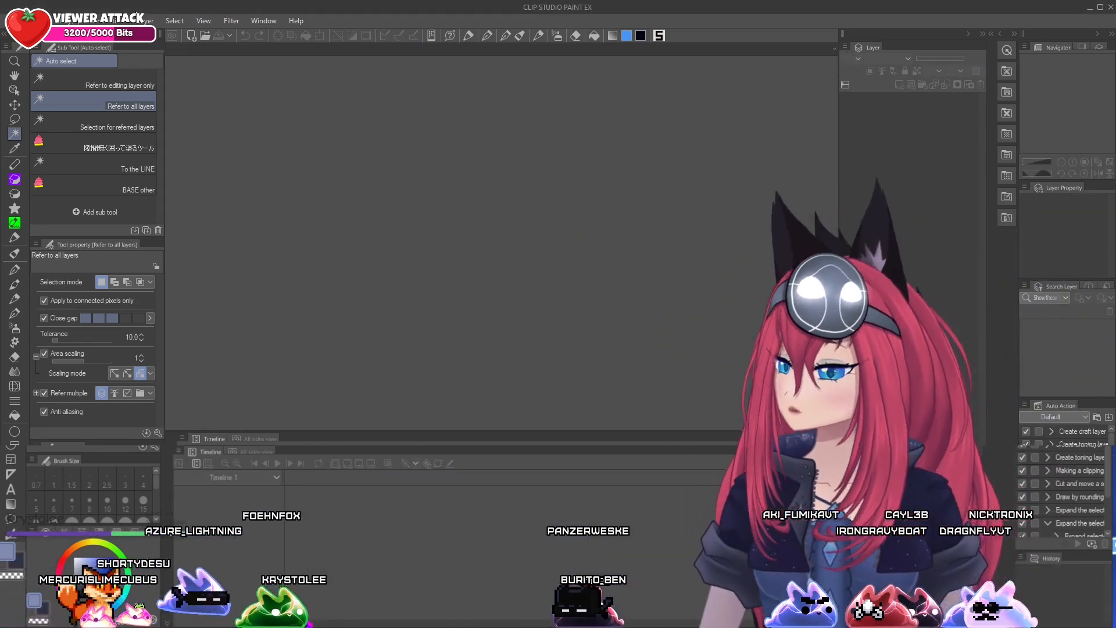
click(12, 21)
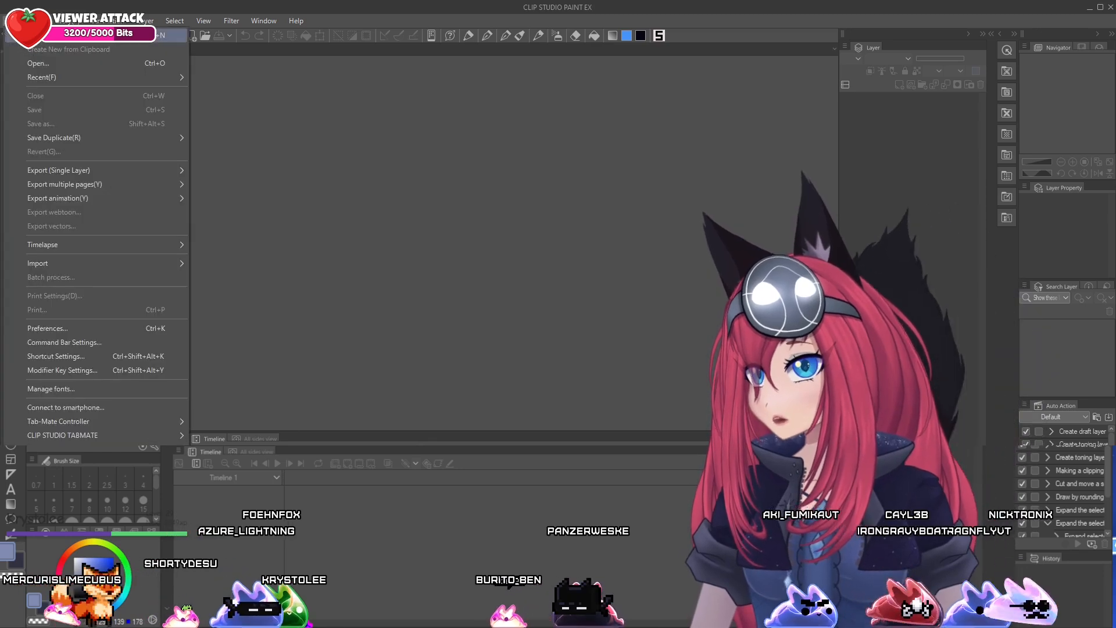
click(39, 39)
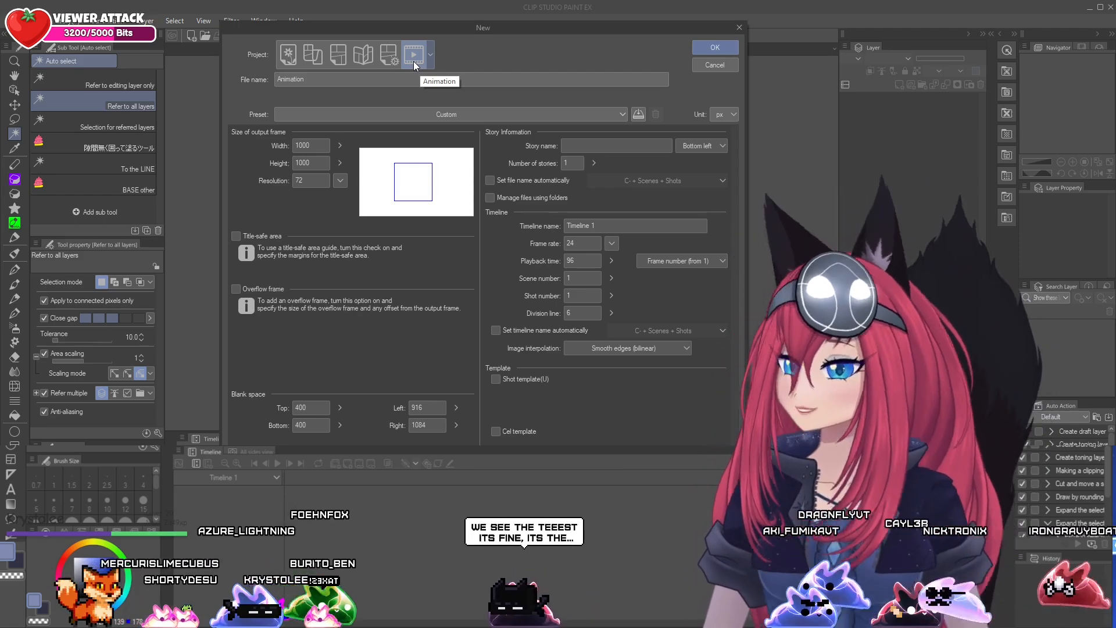
click(721, 48)
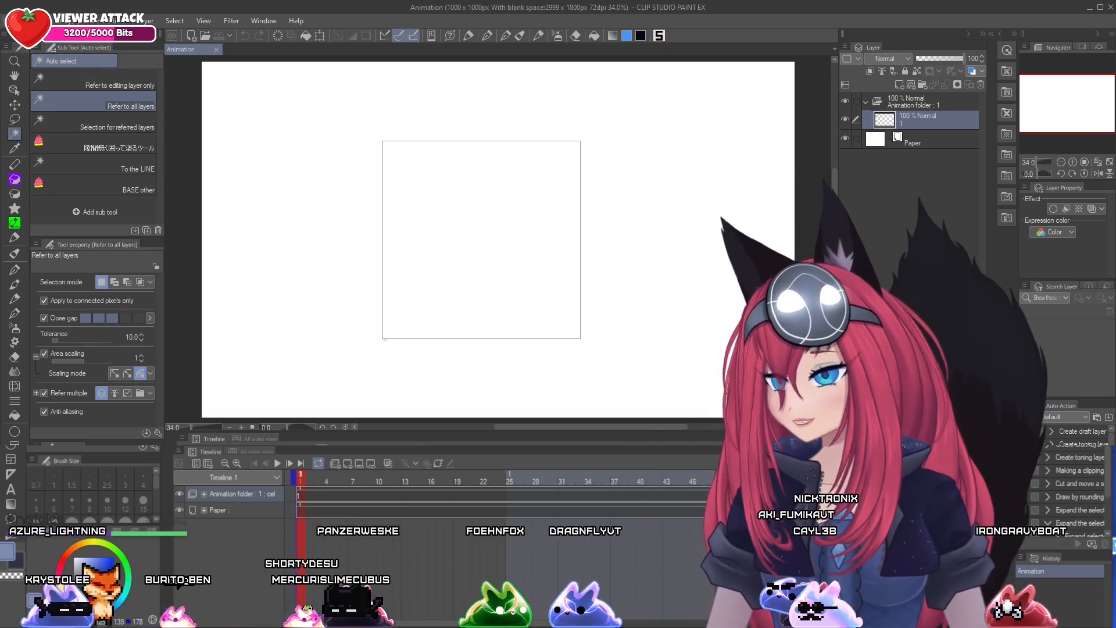
Run a batch process that imports images from files into the current canvas
click(14, 21)
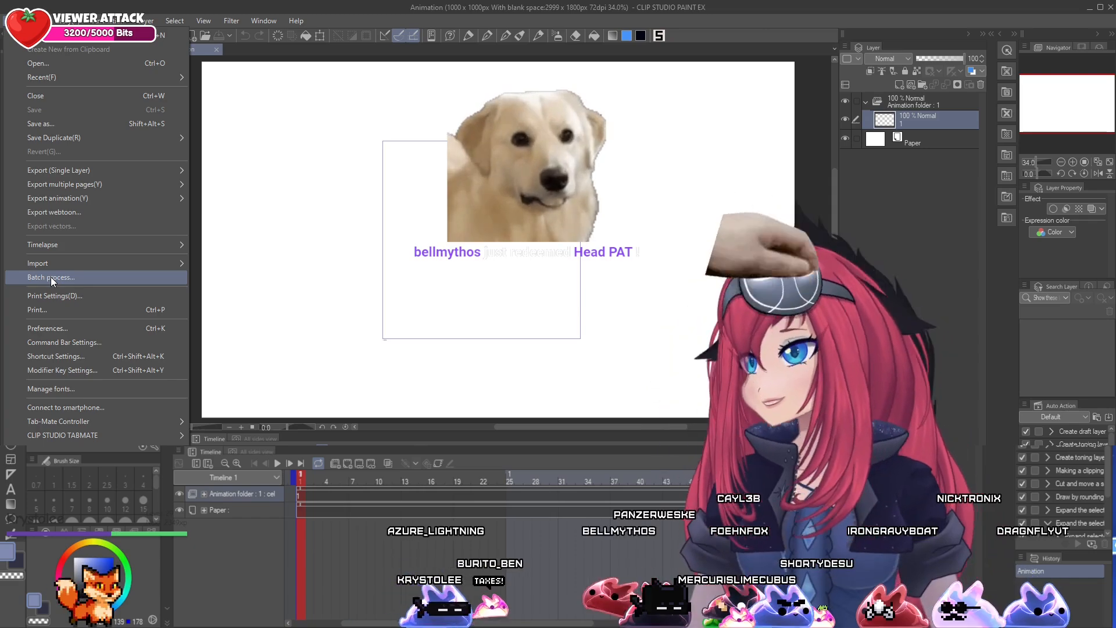
click(64, 278)
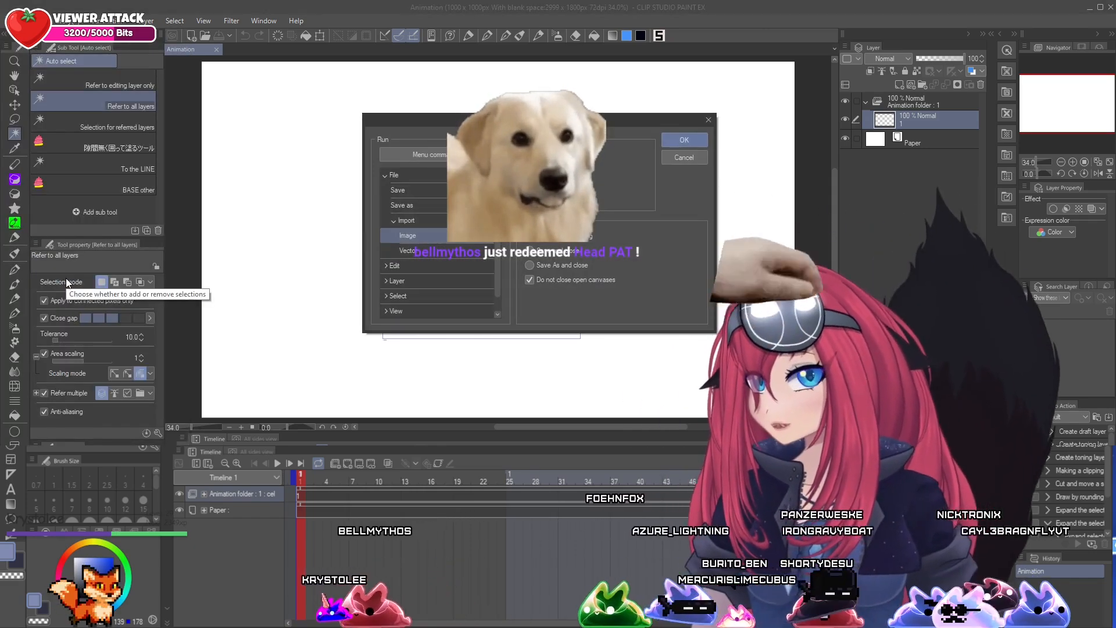
click(386, 174)
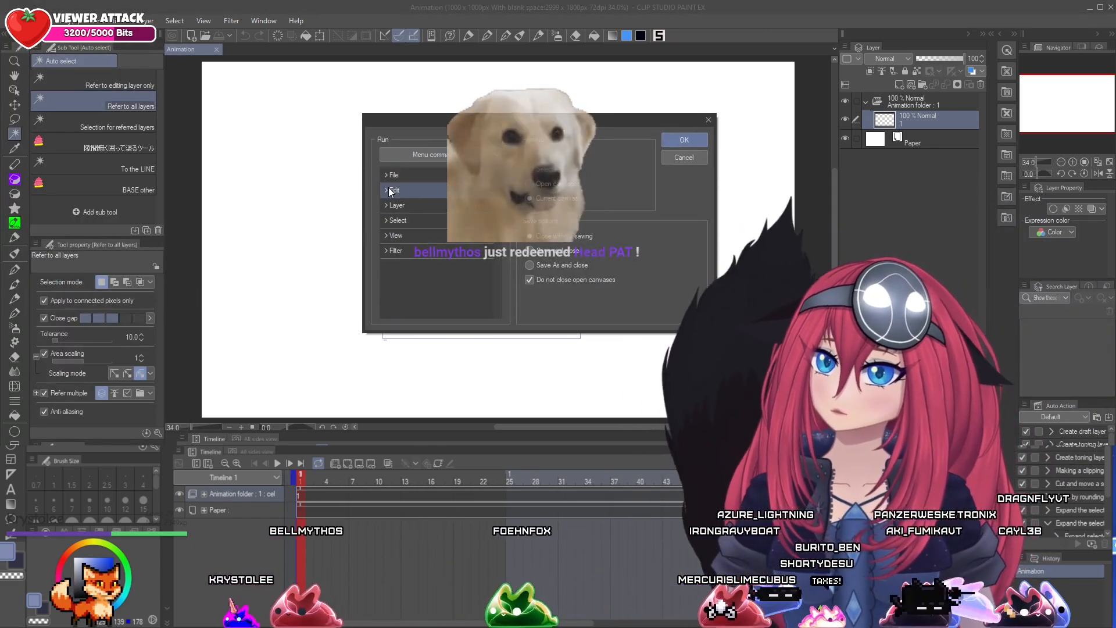
drag(562, 125, 283, 95)
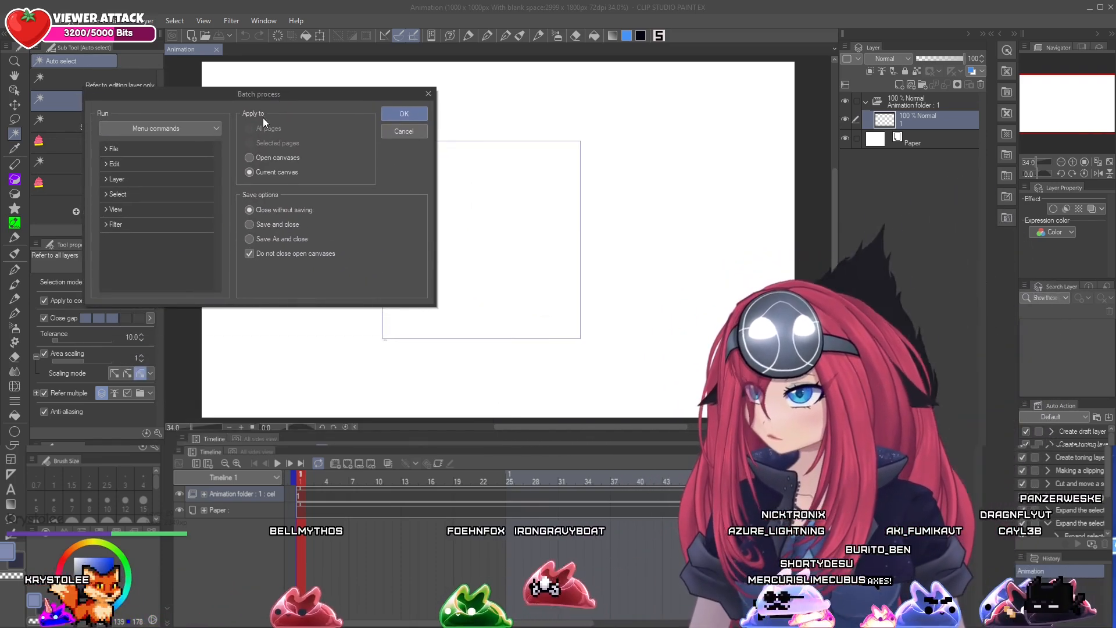
drag(246, 98, 342, 64)
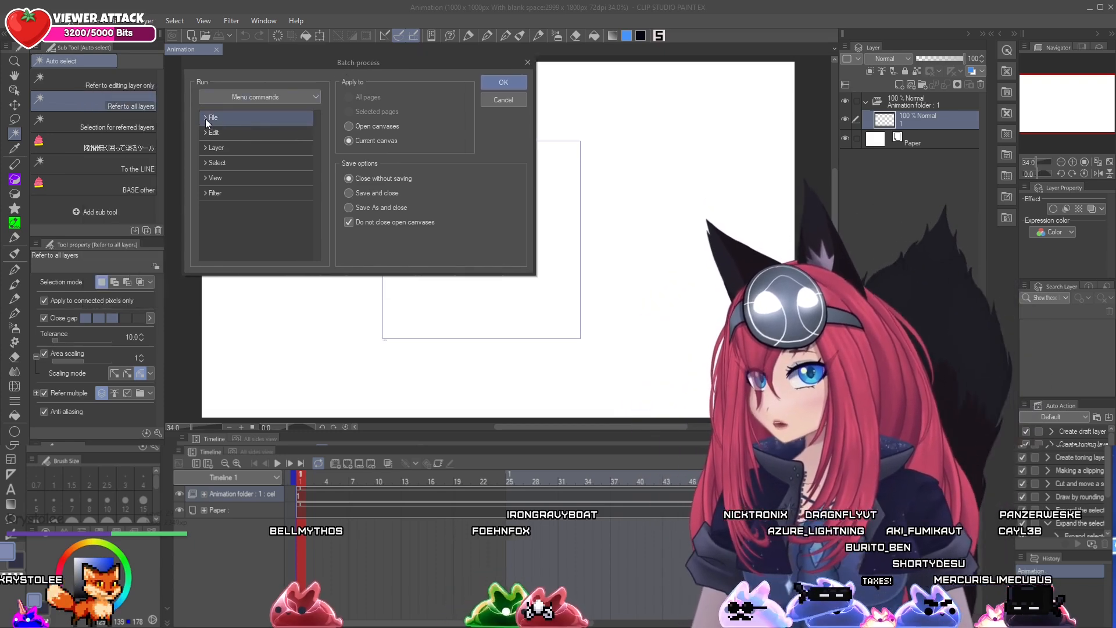
click(205, 118)
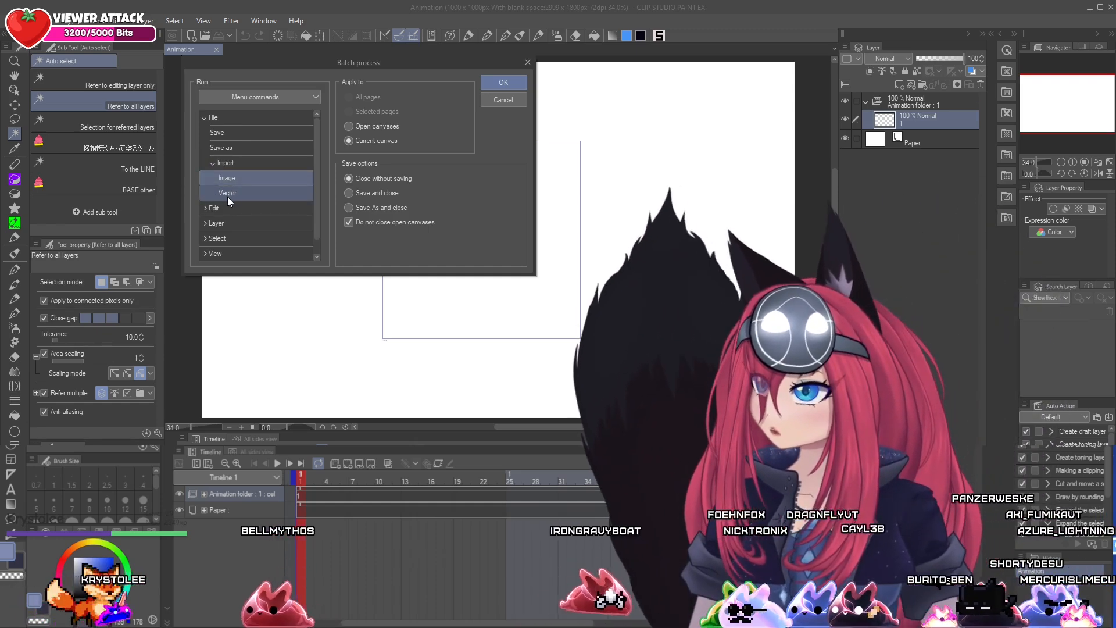
click(233, 178)
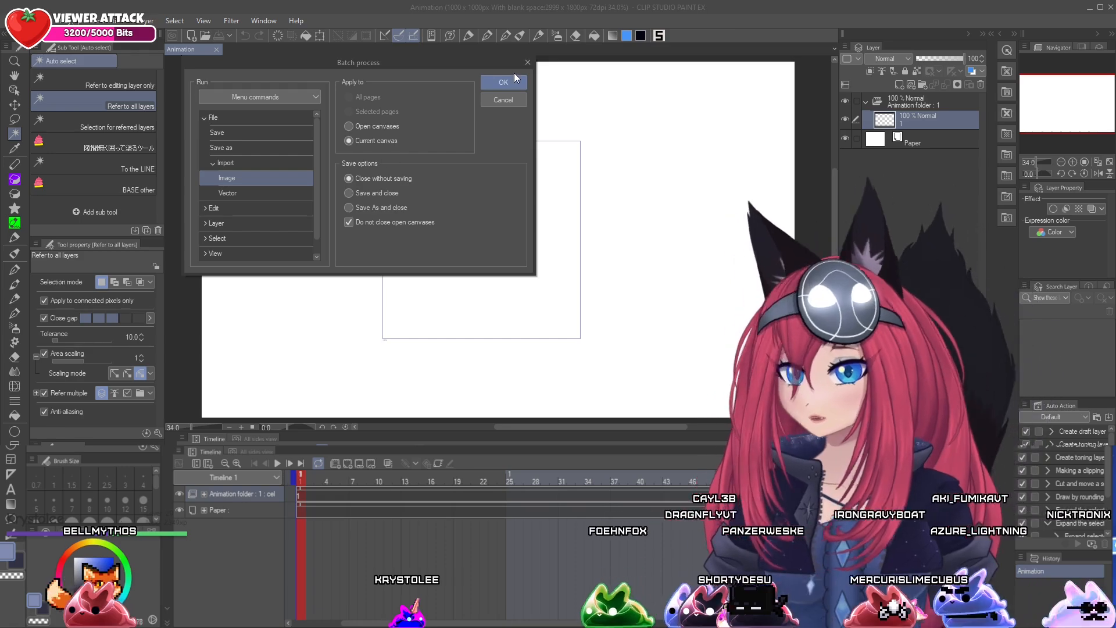
click(512, 81)
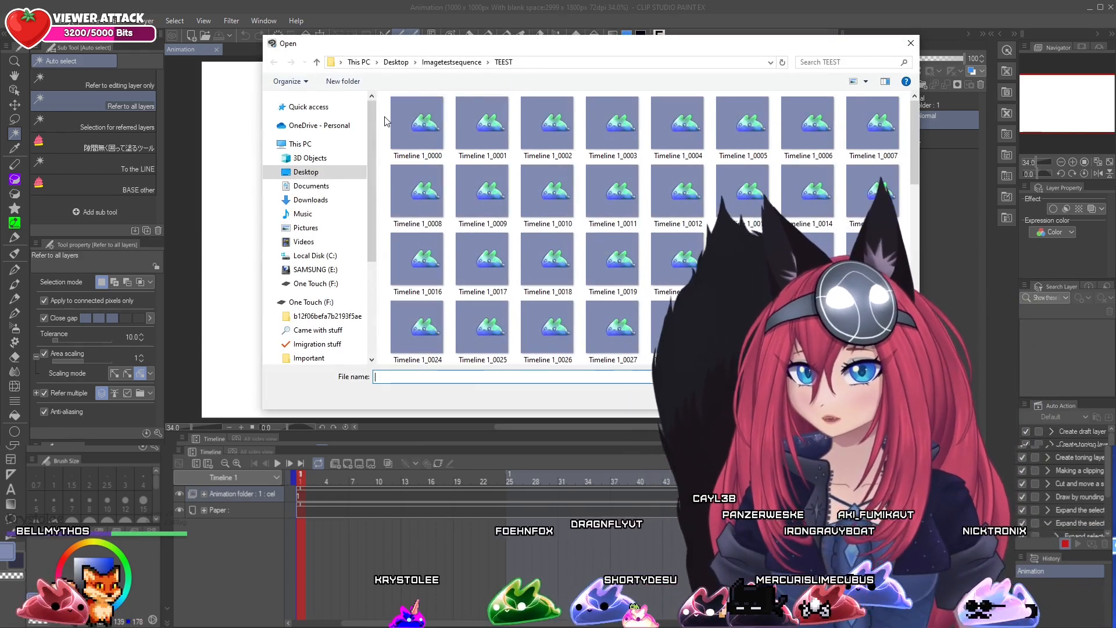
Browse to the TEEST folder inside Imagetestsequence on the Desktop as the source of the images
drag(579, 51, 466, 49)
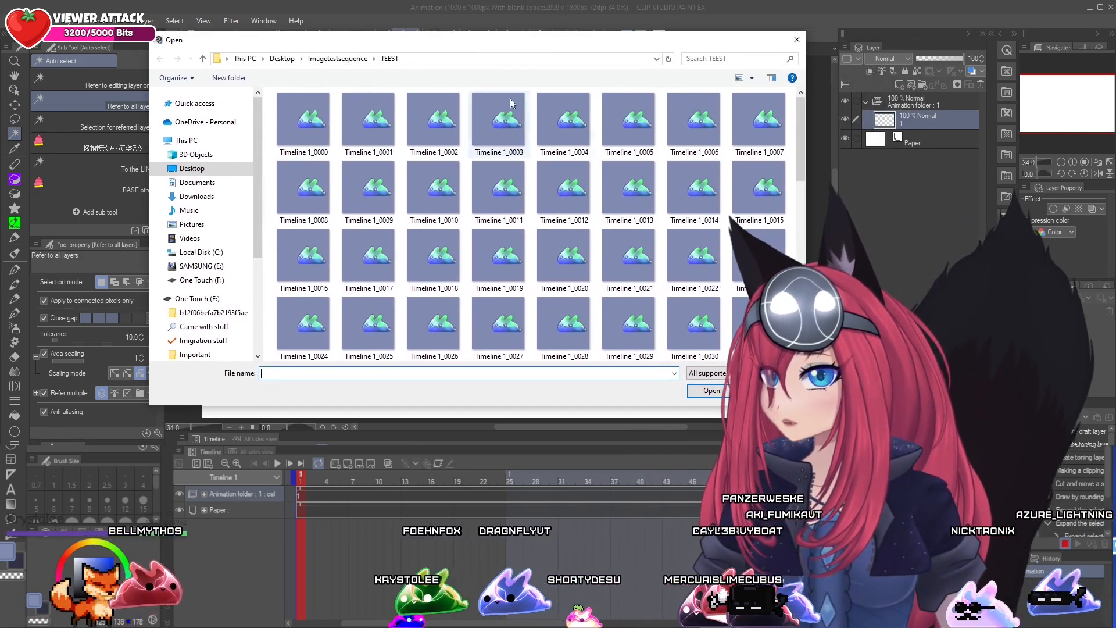
scroll(545, 207, down, 5)
scroll(546, 210, up, 5)
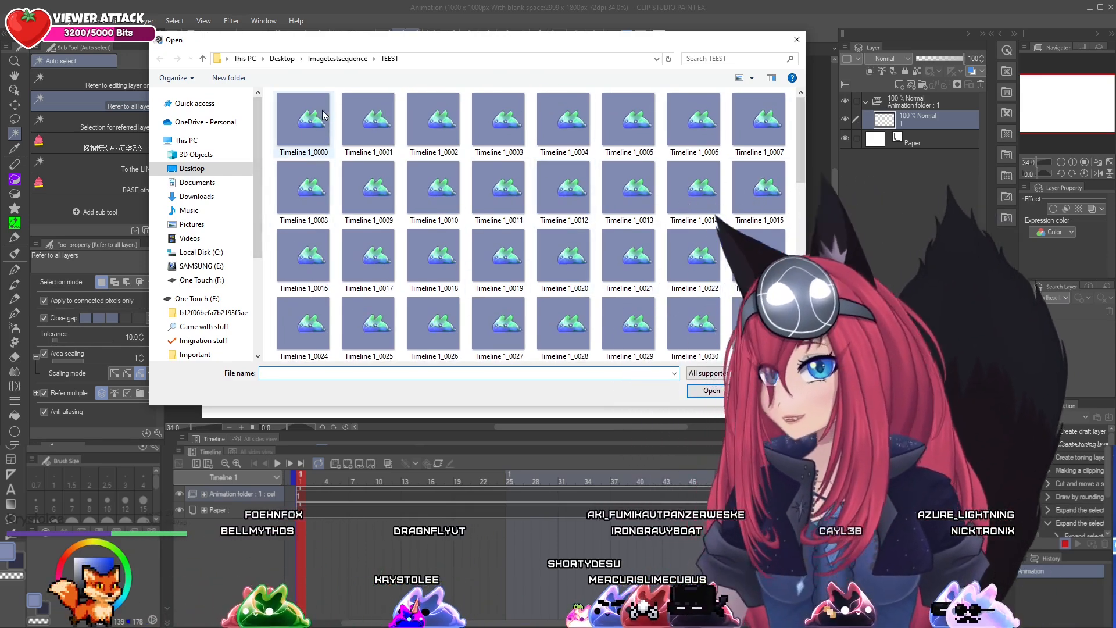
click(224, 171)
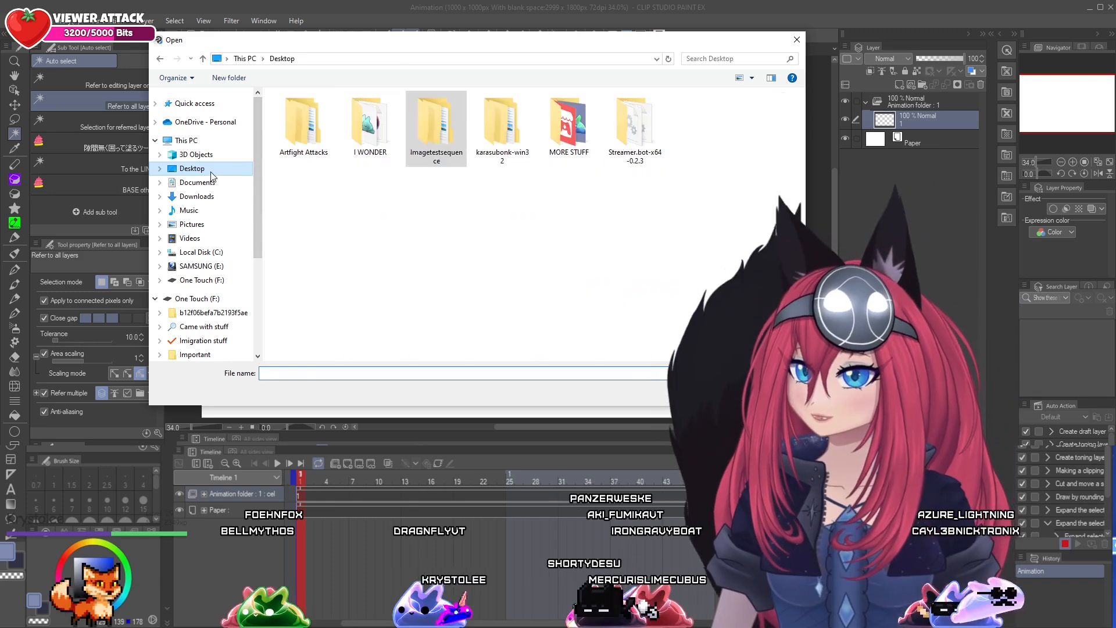
double_click(433, 125)
double_click(367, 134)
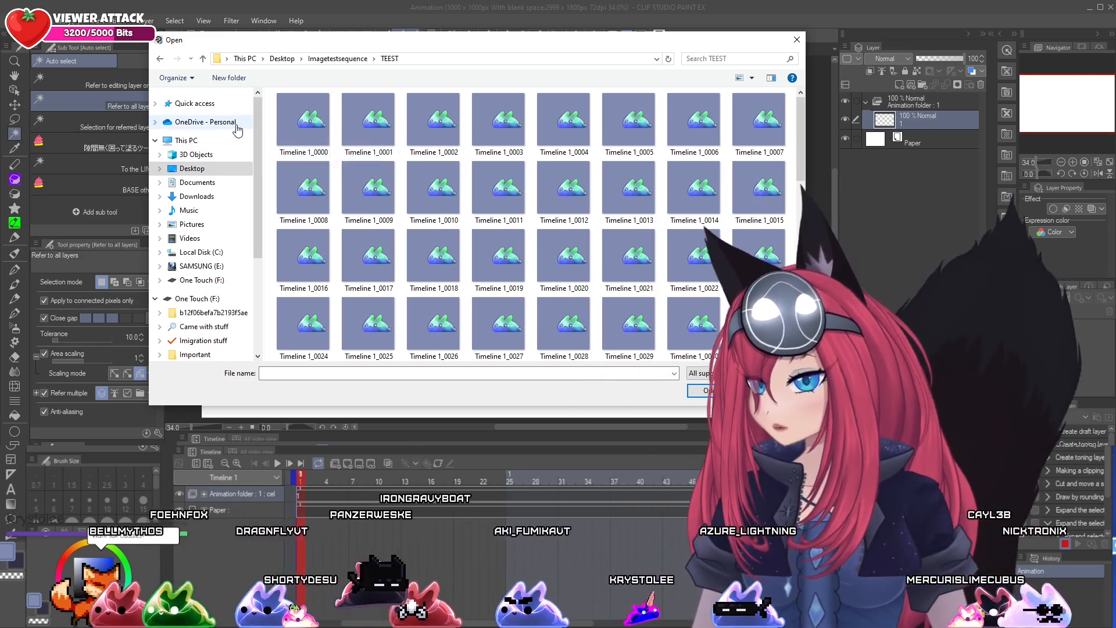
Import all images of the sequence, Timeline 1_0000 through Timeline 1_0095, into the animation folder
click(298, 114)
drag(803, 121, 800, 249)
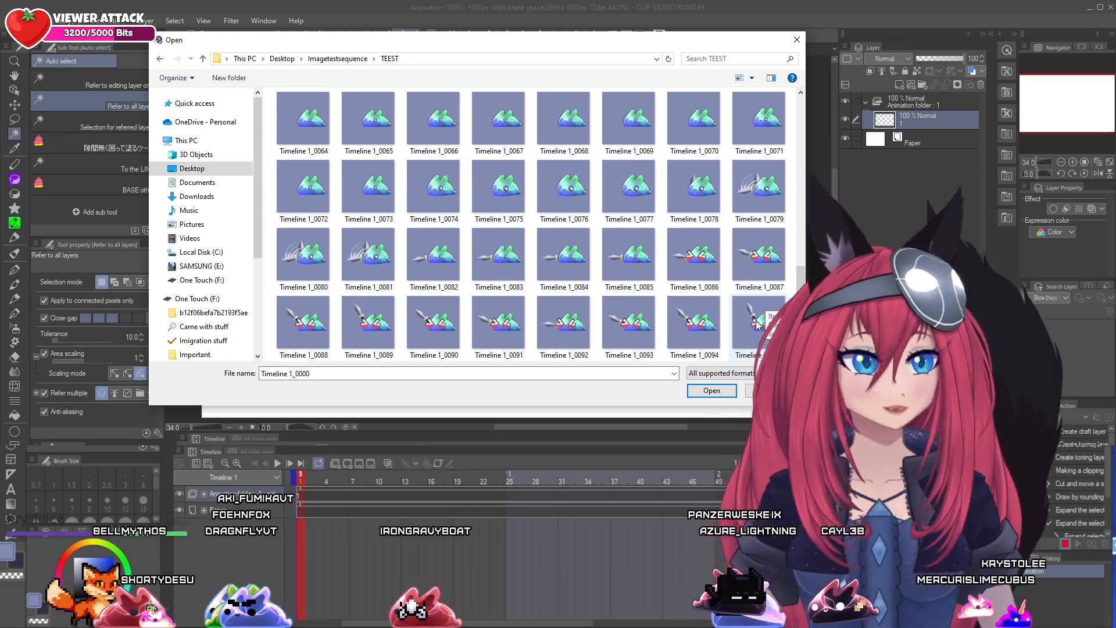
key(ctrl+a)
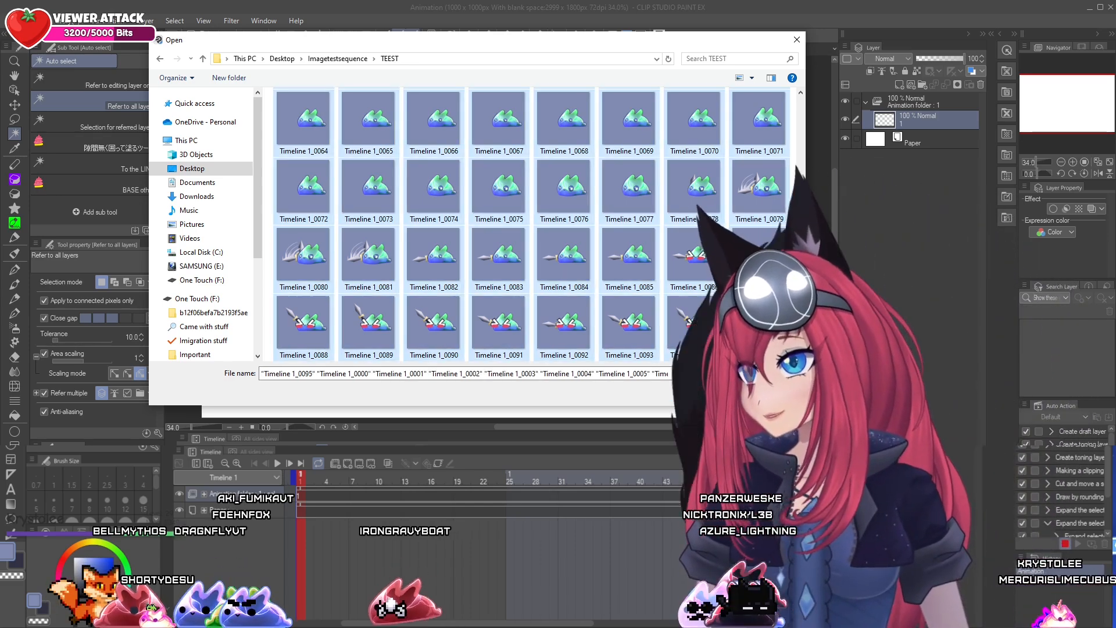
key(Return)
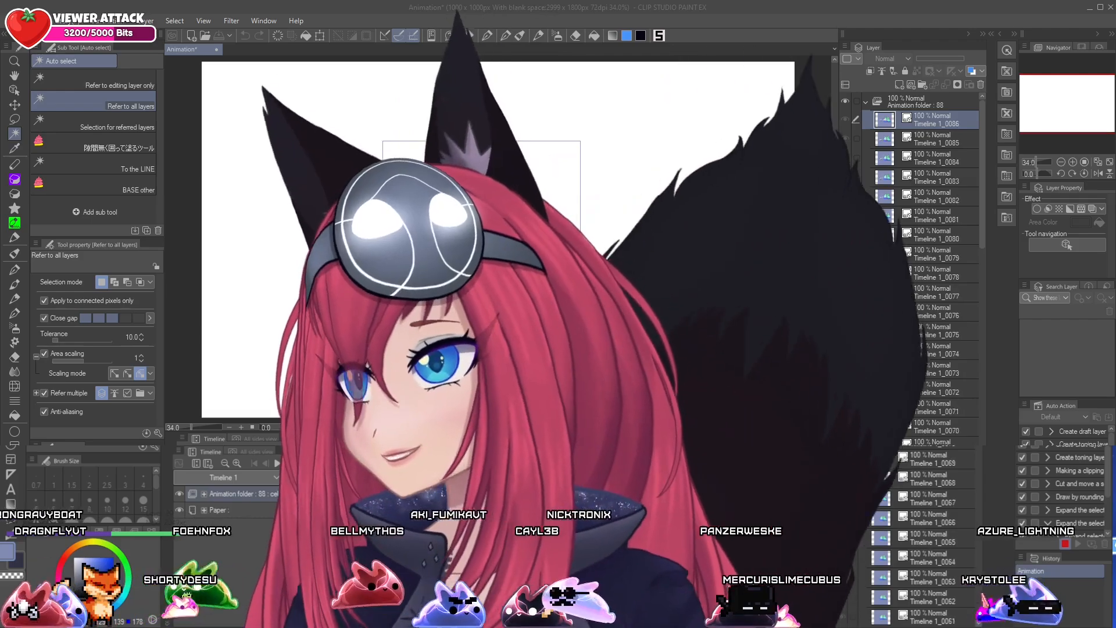
Examine the imported frame layers in the animation folder and the timeline's frame track
key(o)
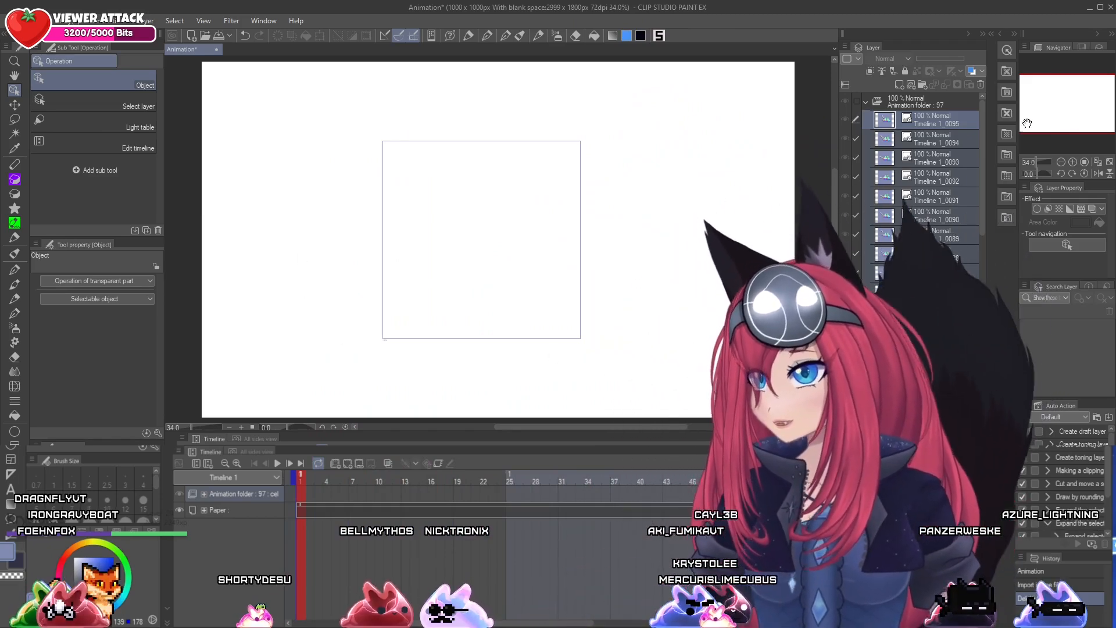
click(921, 97)
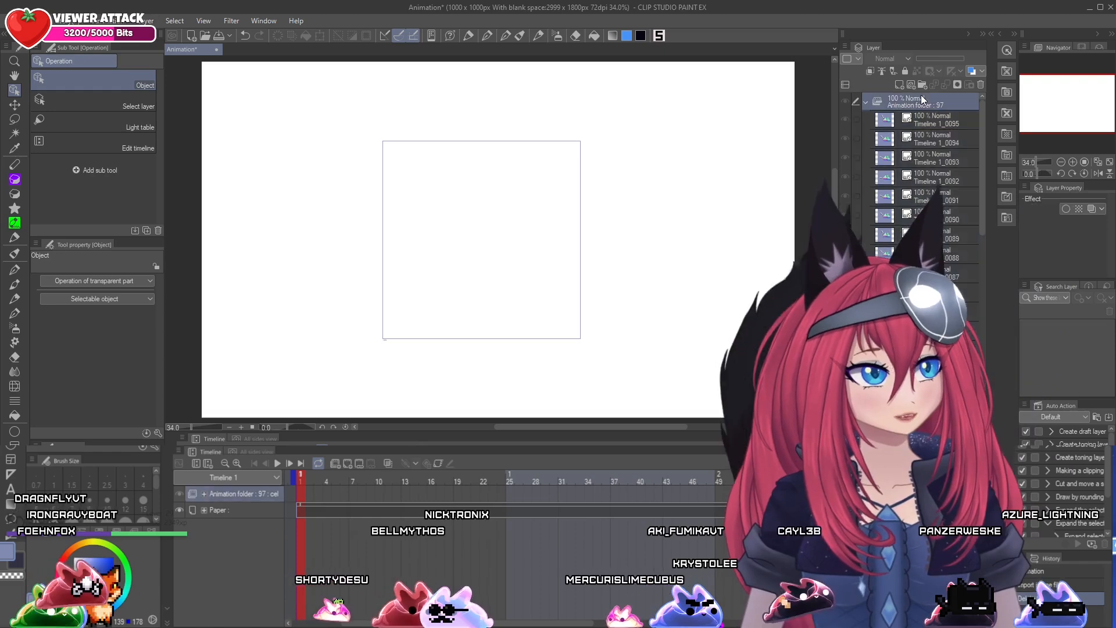
scroll(919, 146, down, 3)
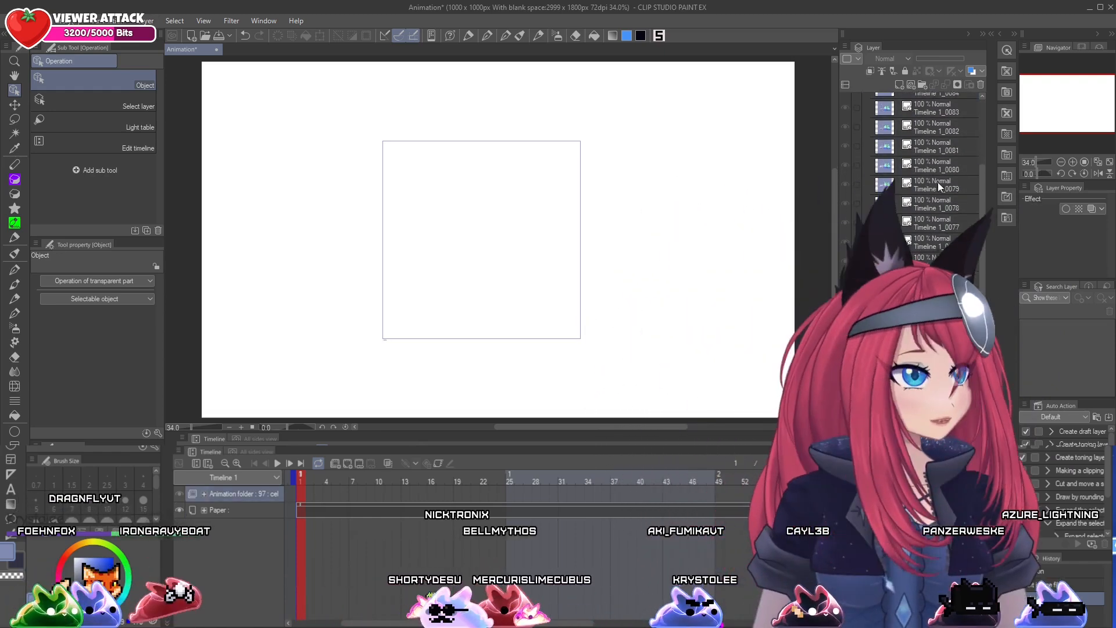
scroll(937, 183, down, 10)
scroll(933, 200, down, 9)
scroll(930, 174, up, 14)
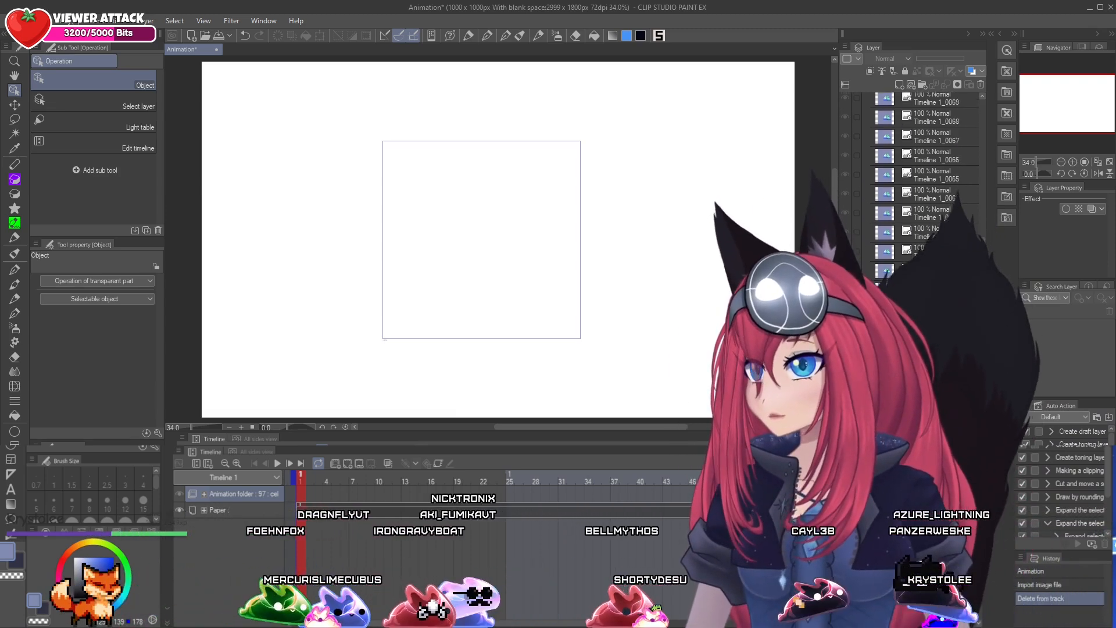
scroll(983, 139, up, 9)
click(941, 117)
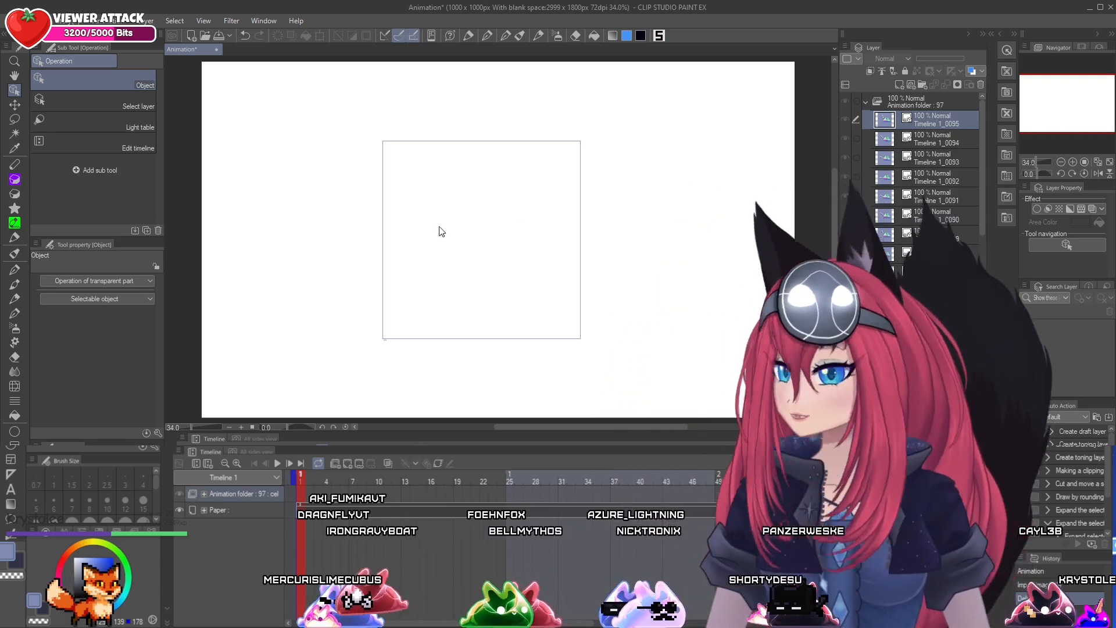
drag(512, 476, 302, 484)
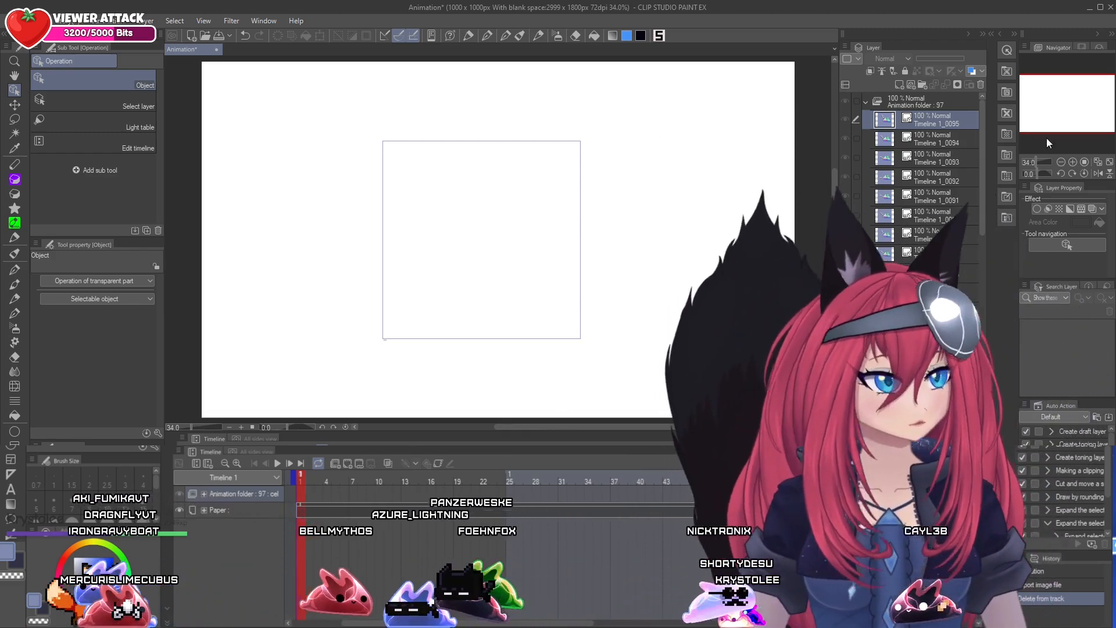
Delete the empty layer beneath the imported frames in the animation folder
drag(983, 156, 992, 518)
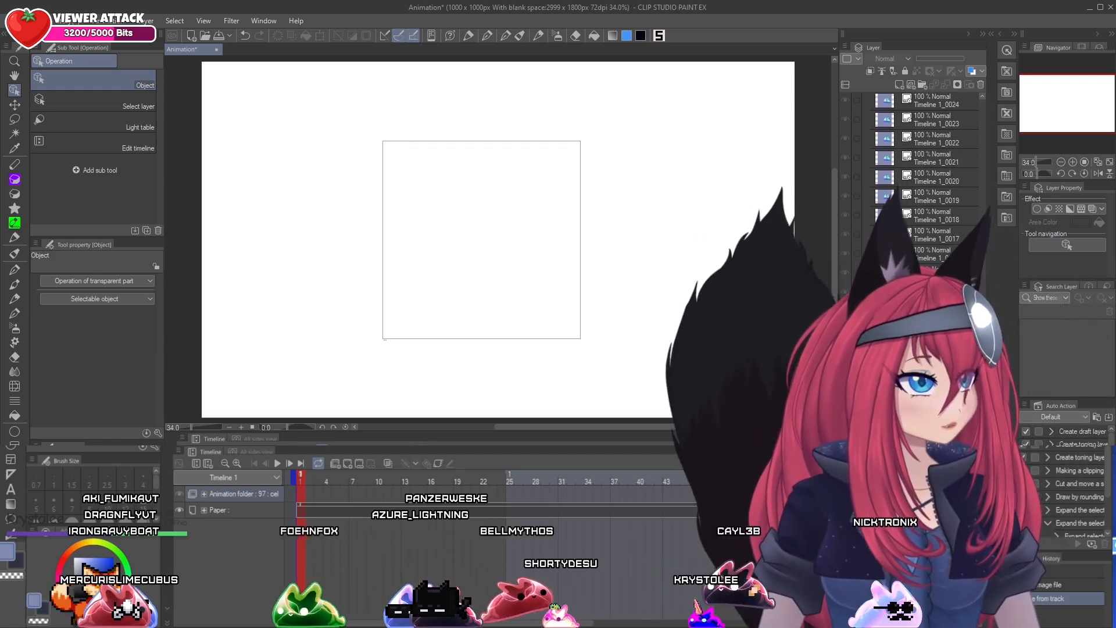
click(935, 573)
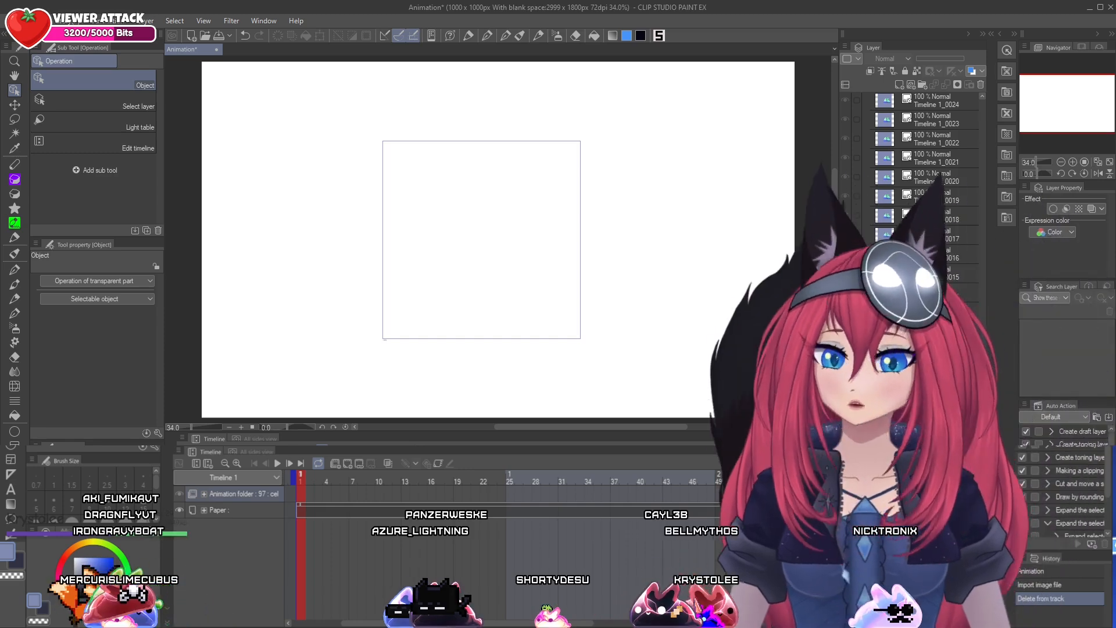
click(981, 89)
click(566, 232)
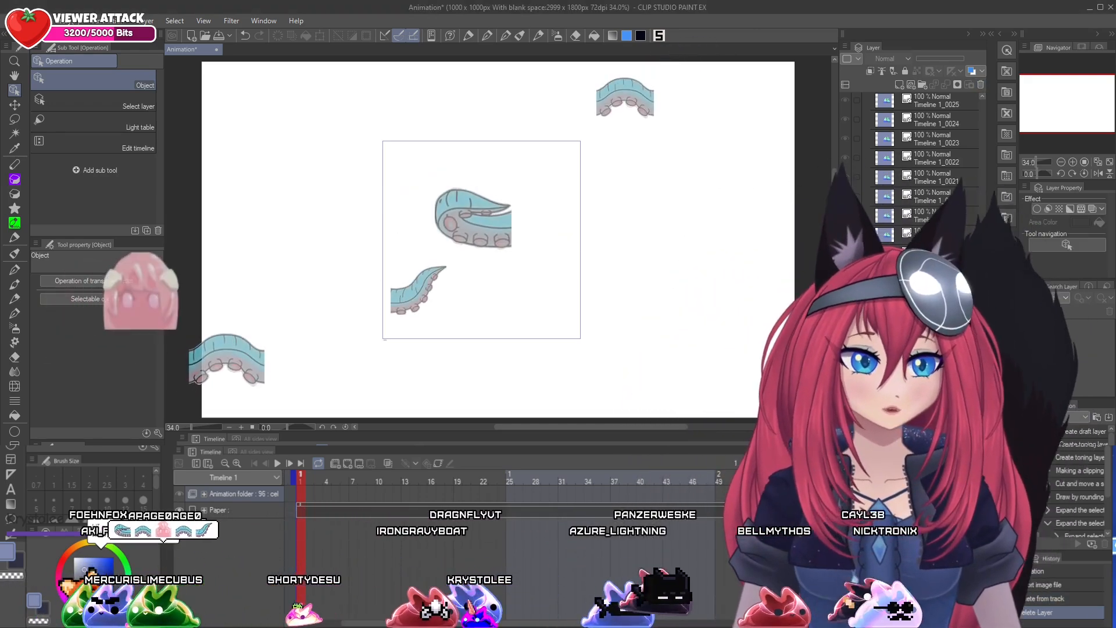
Batch specify the timeline cels by existing animation cel names, from Timeline 1_0000 to Timeline 1_0095, with 1 frame each and 1 repeat
click(179, 450)
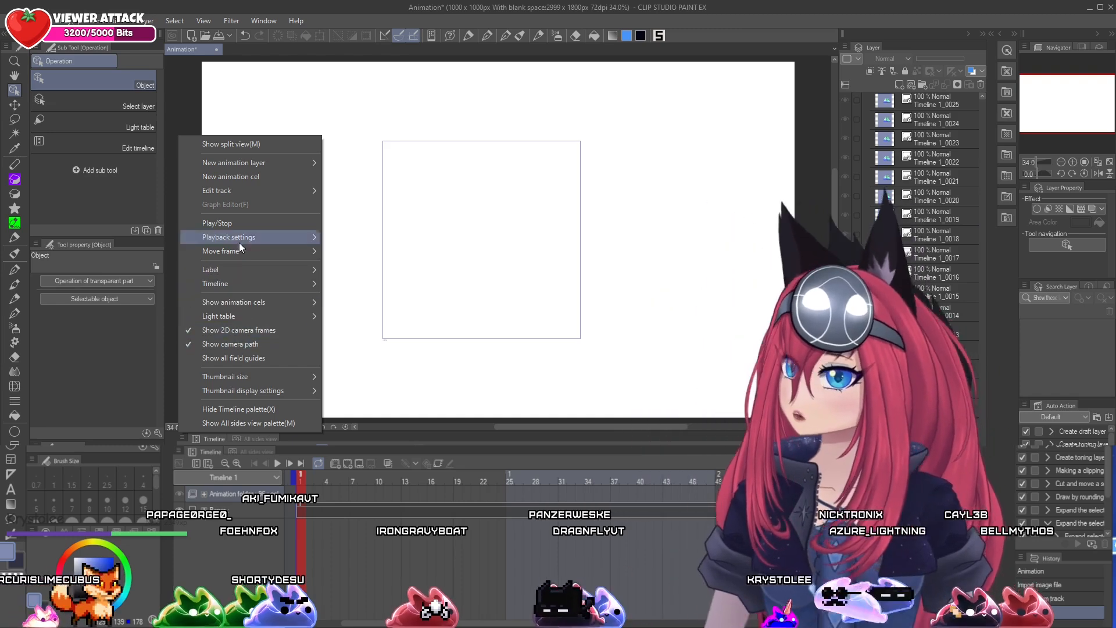
mouse_move(252, 189)
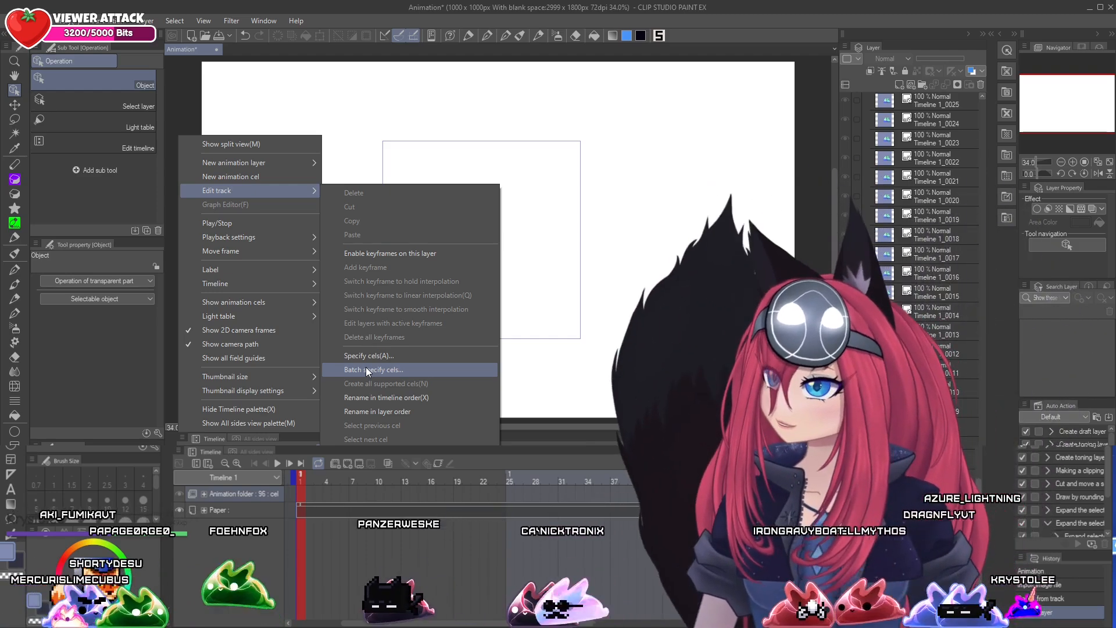
click(368, 371)
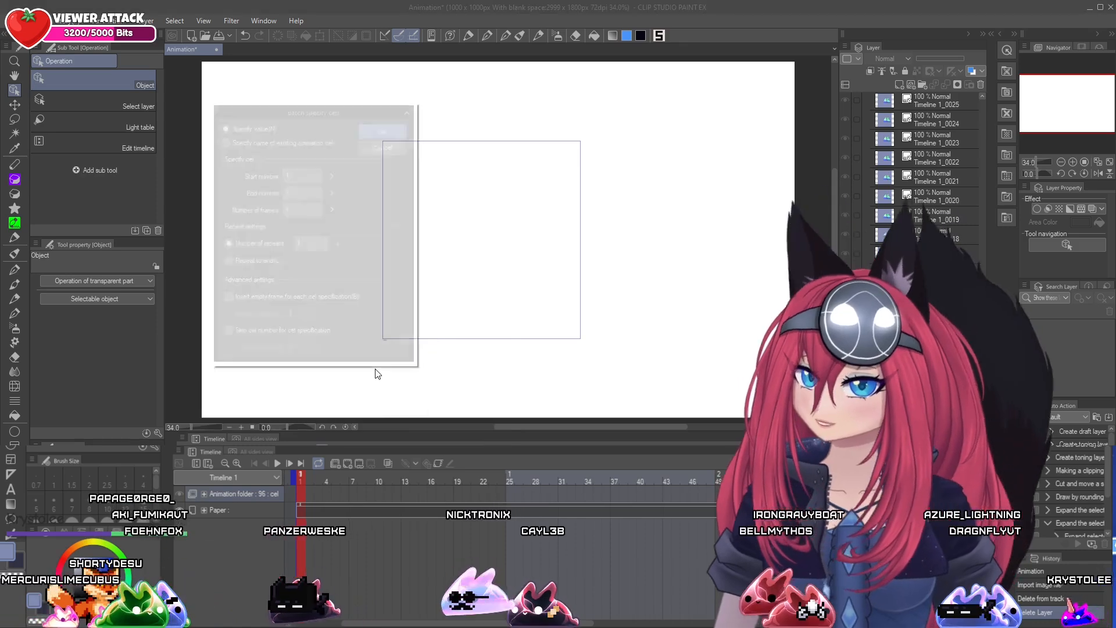
drag(294, 108, 363, 103)
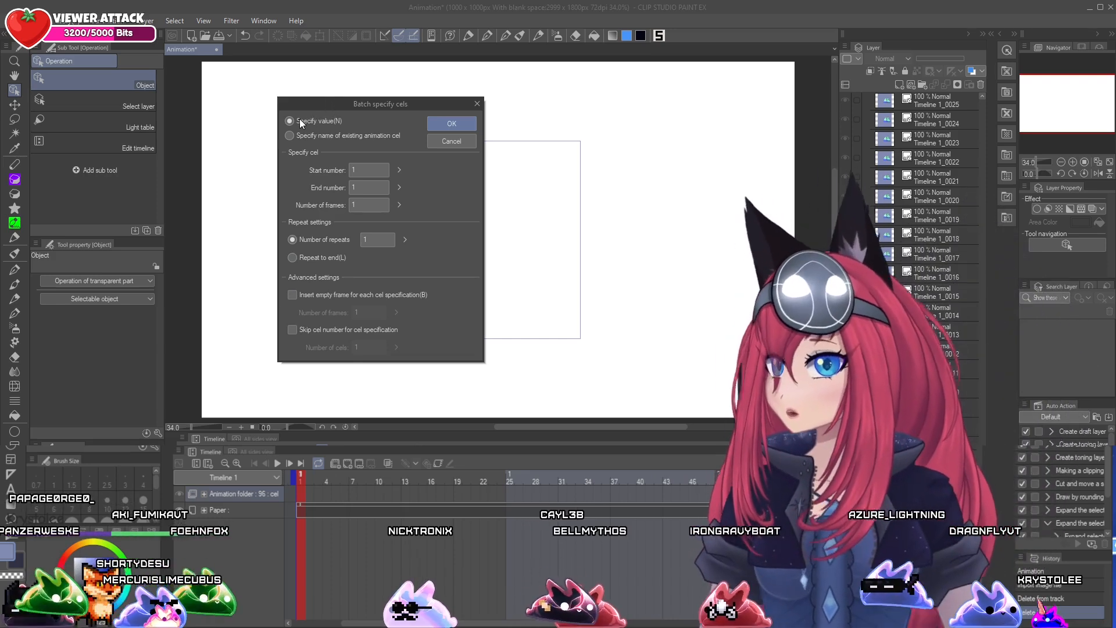
click(289, 136)
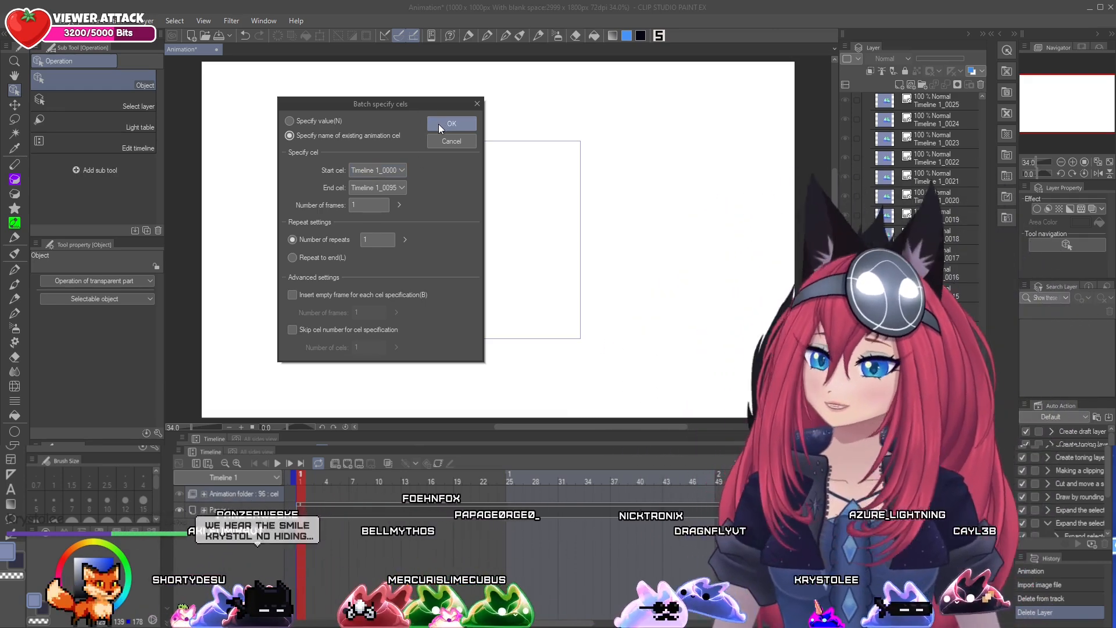
click(438, 124)
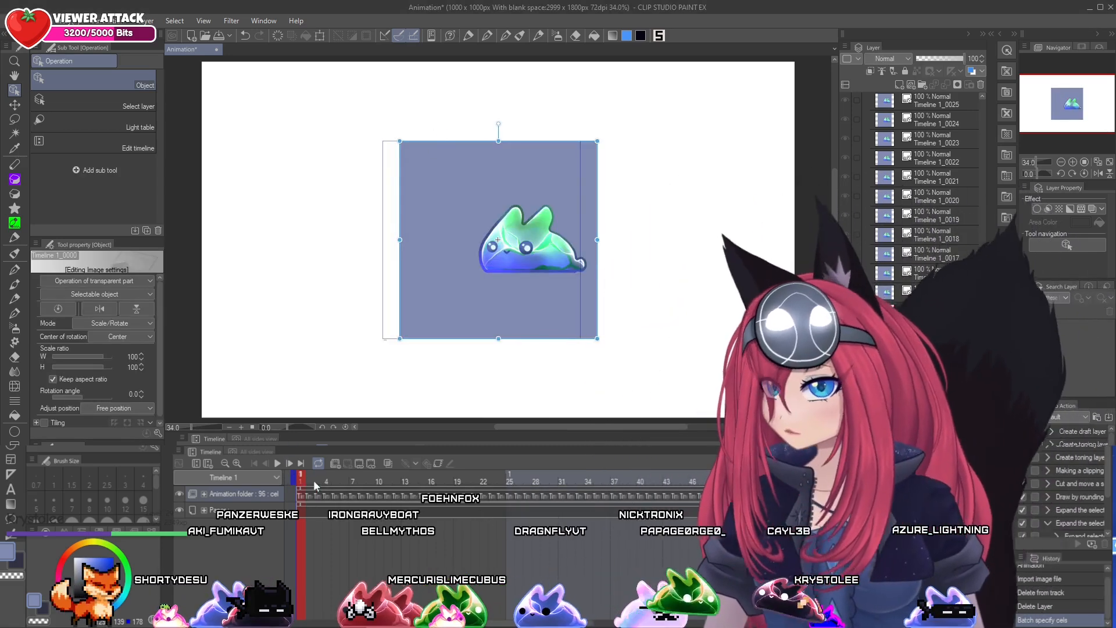
Play the animation from a mid-timeline frame to check the assigned cels, and return to frame 1
click(692, 481)
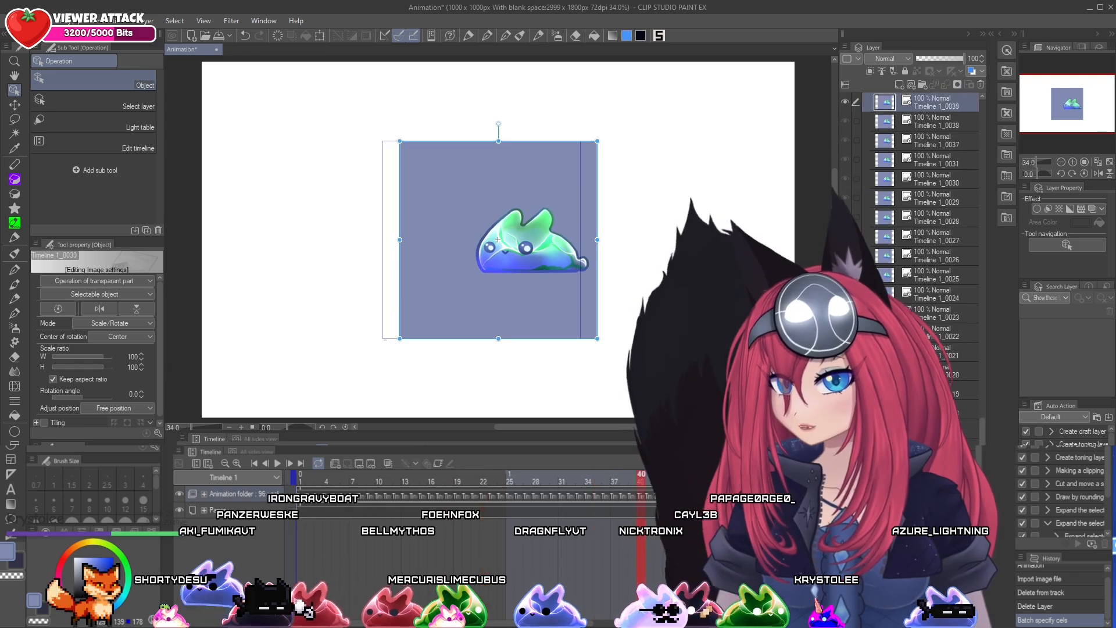
click(278, 463)
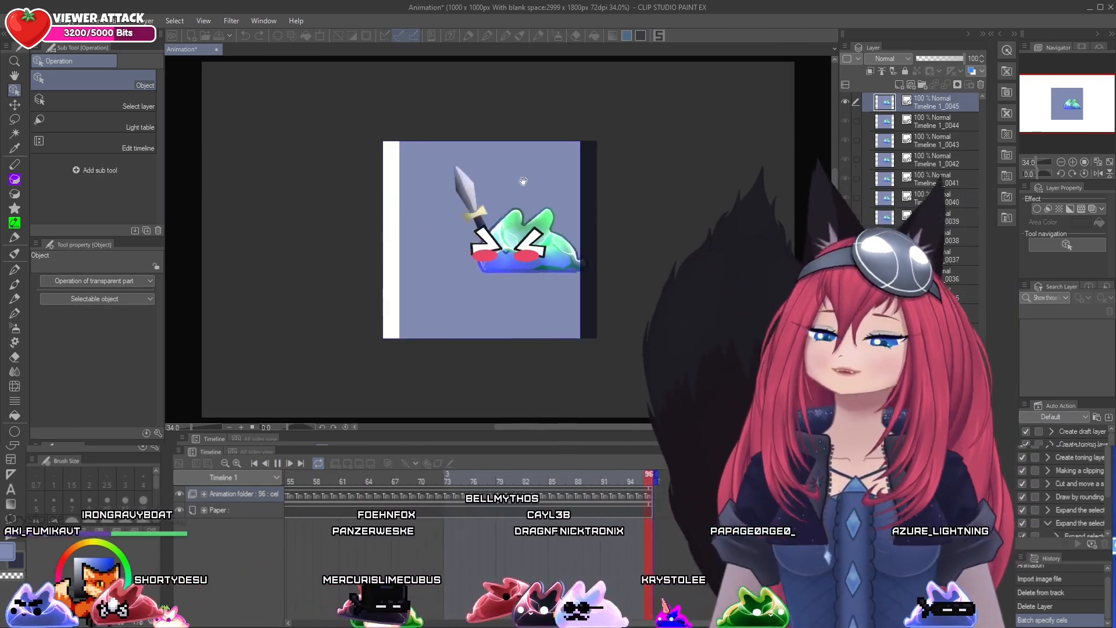
click(276, 464)
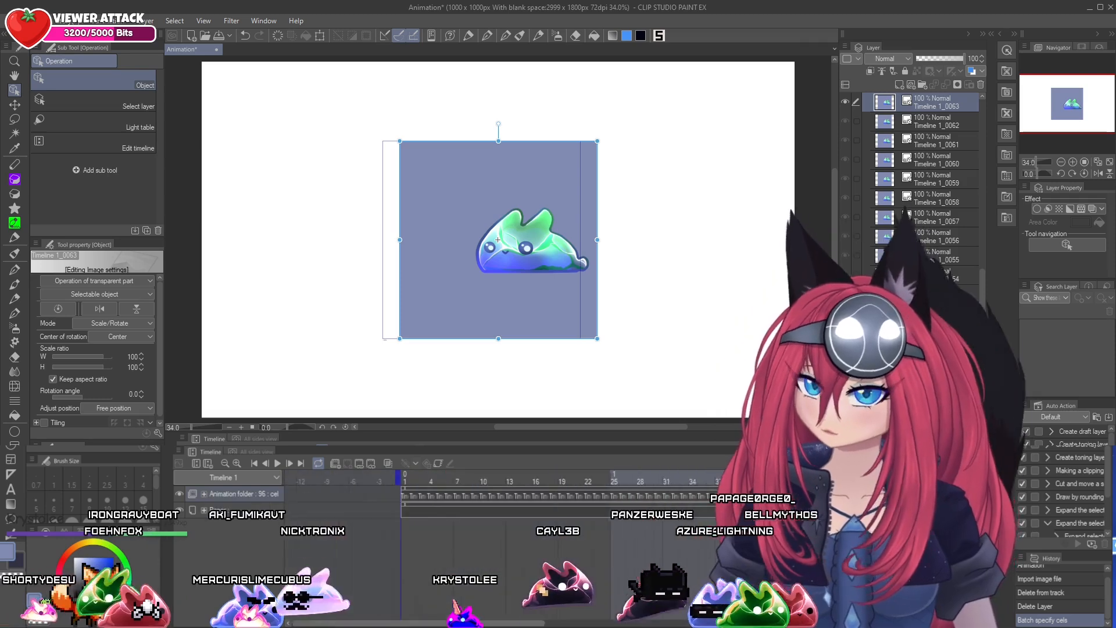
click(401, 476)
click(407, 478)
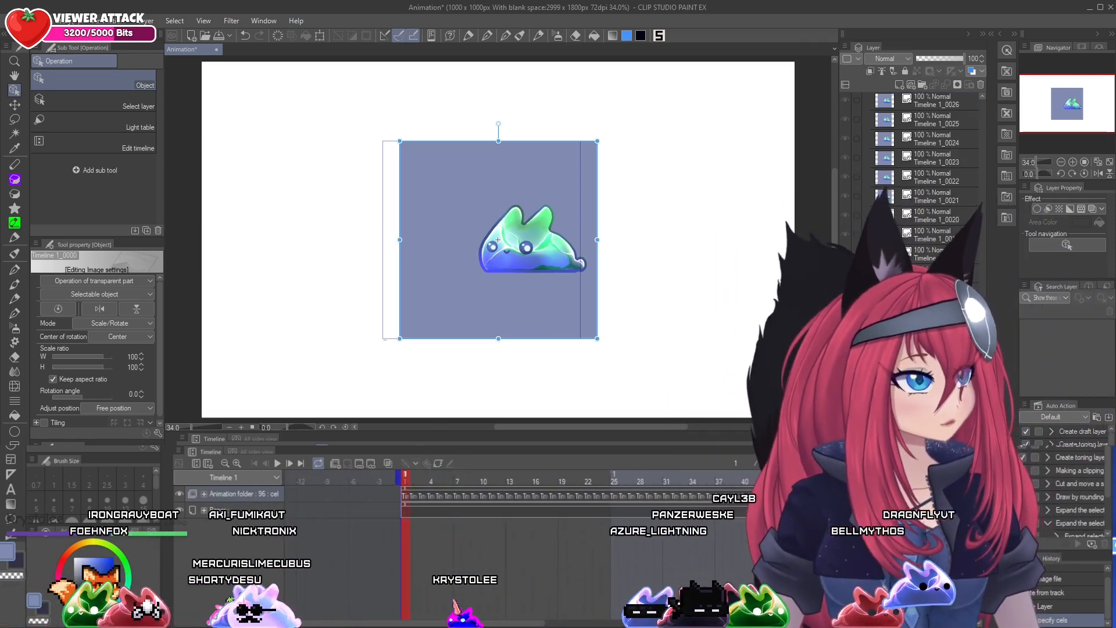
Move the whole animation folder left so its frames line up with the canvas frame, and play the animation to check it
scroll(986, 162, up, 5)
click(923, 107)
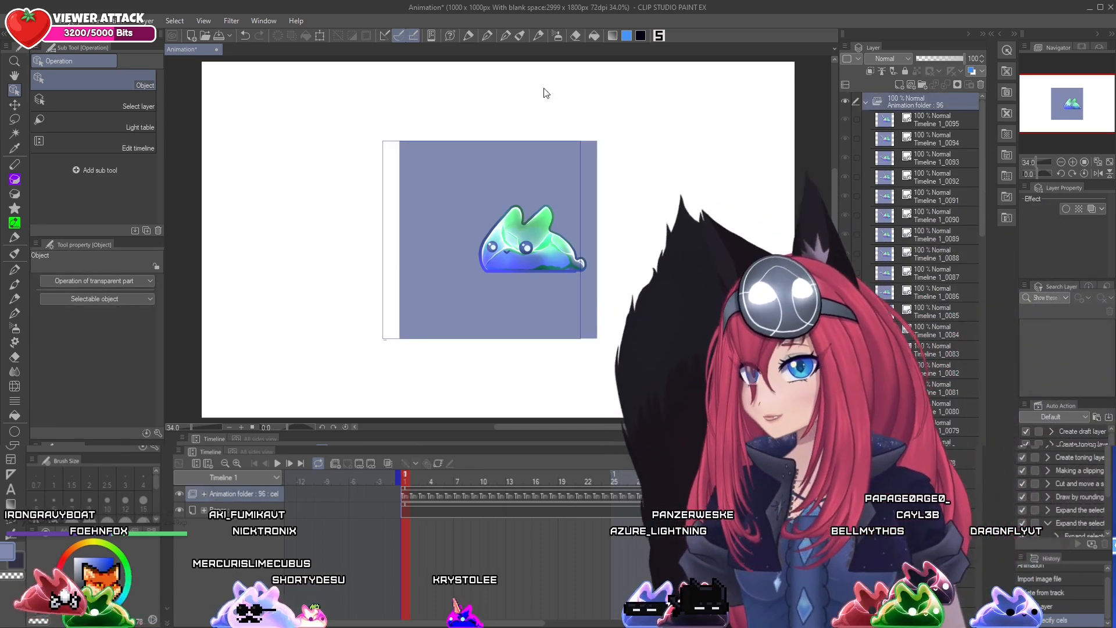
click(14, 106)
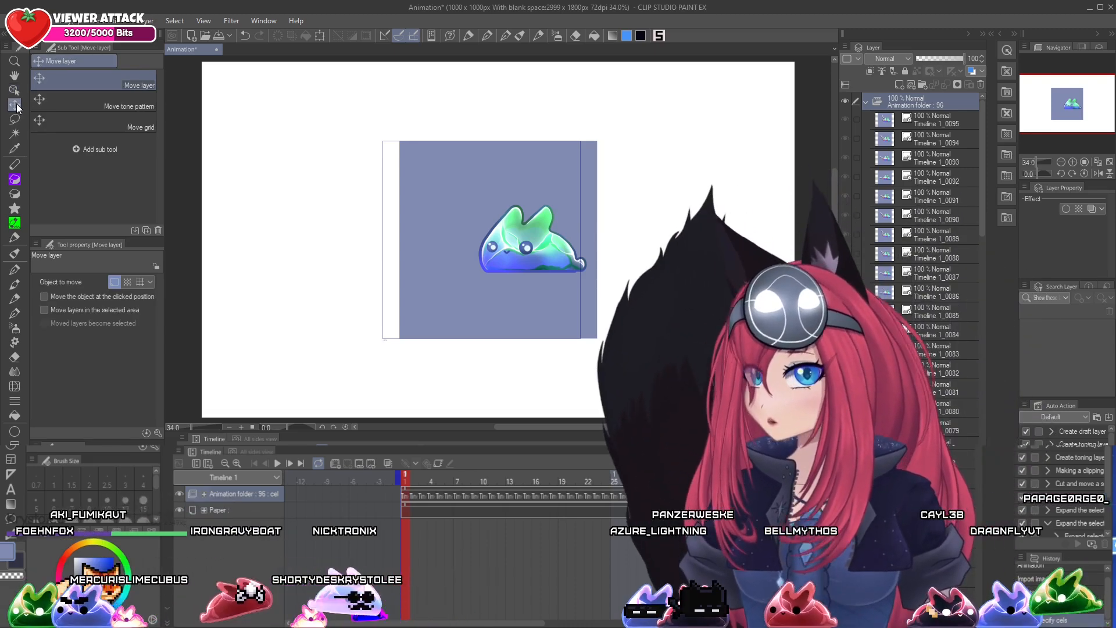
drag(577, 187, 562, 186)
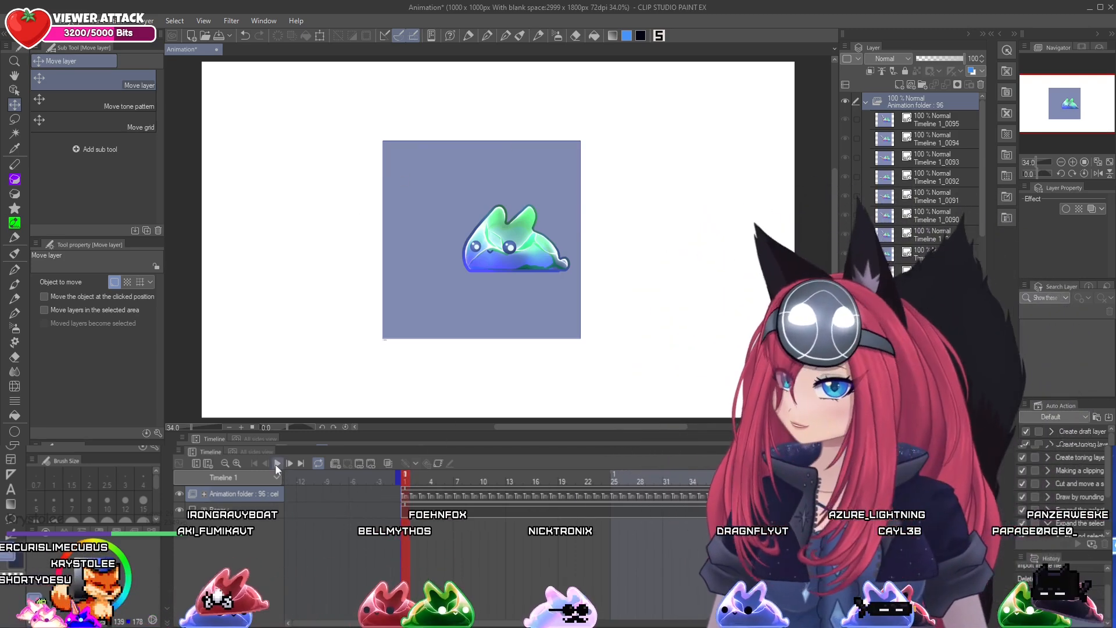
click(278, 463)
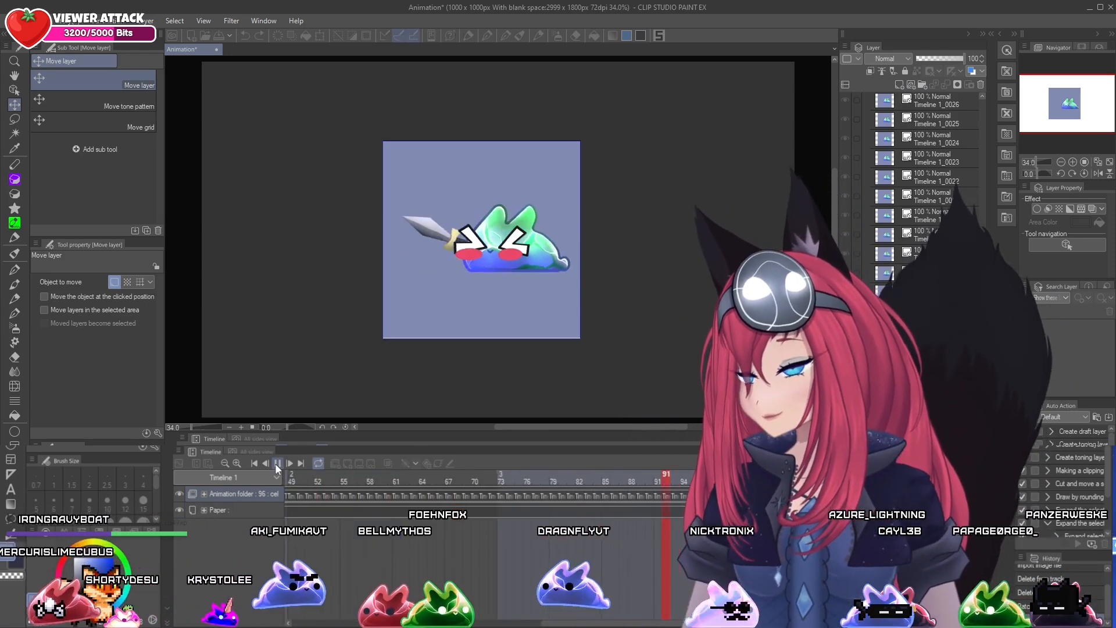
click(360, 472)
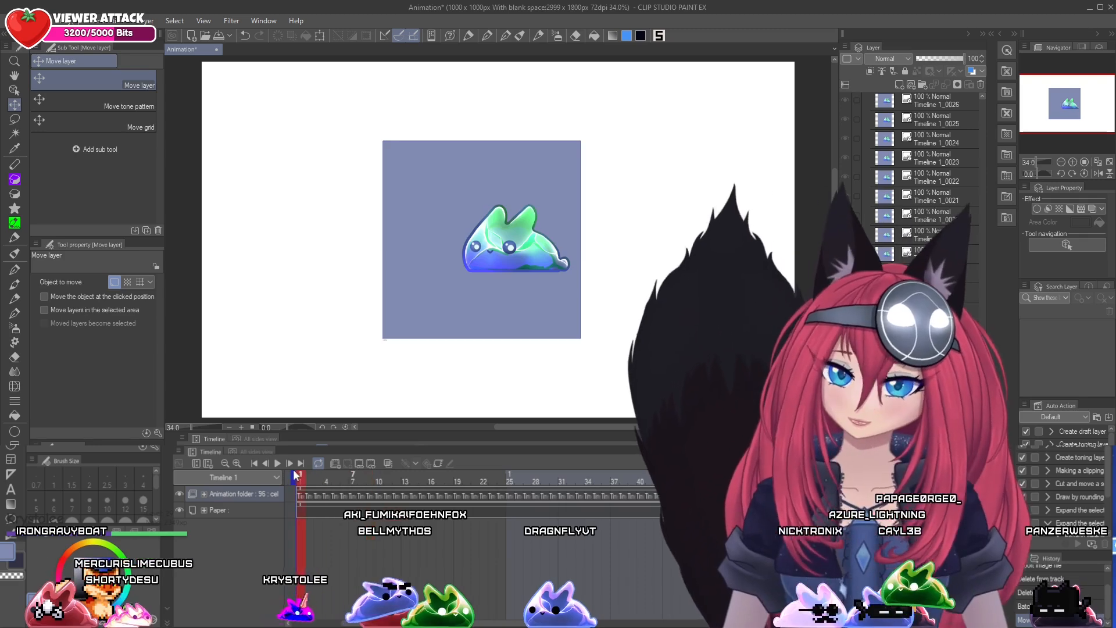
Convert the Timeline 1_0095 image material layer into a raster layer with Color expression and Normal blending
drag(982, 494, 987, 95)
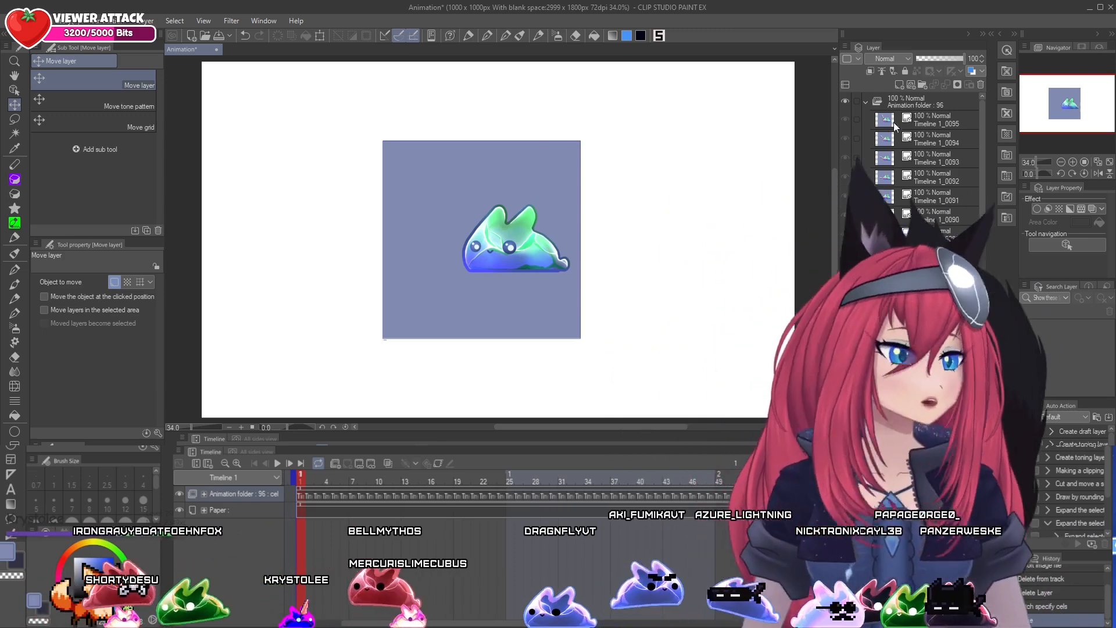
click(923, 120)
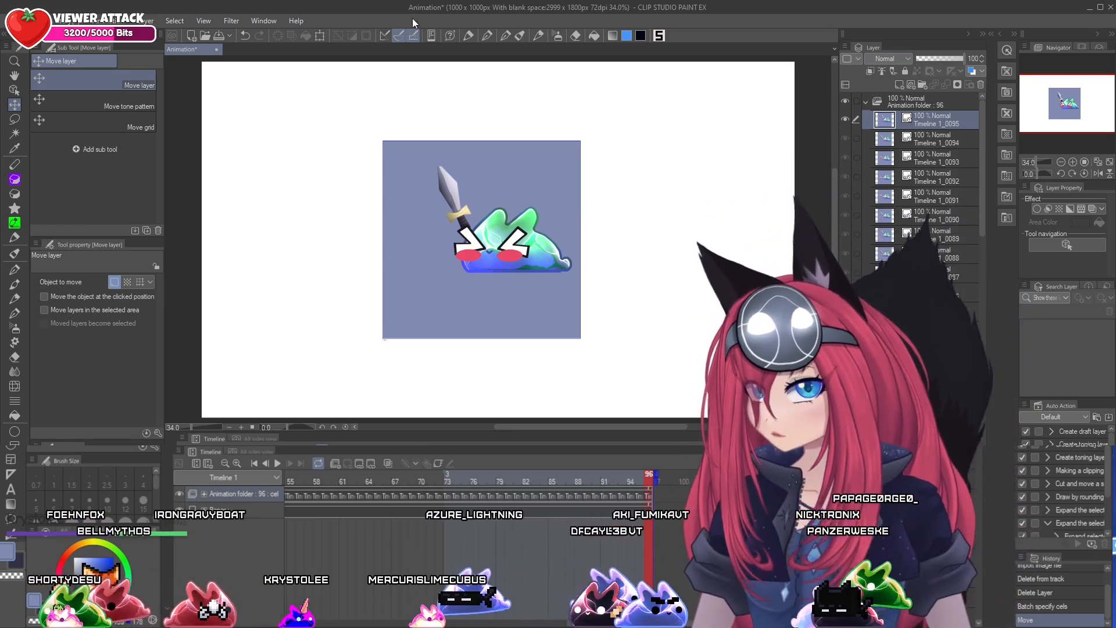
click(145, 20)
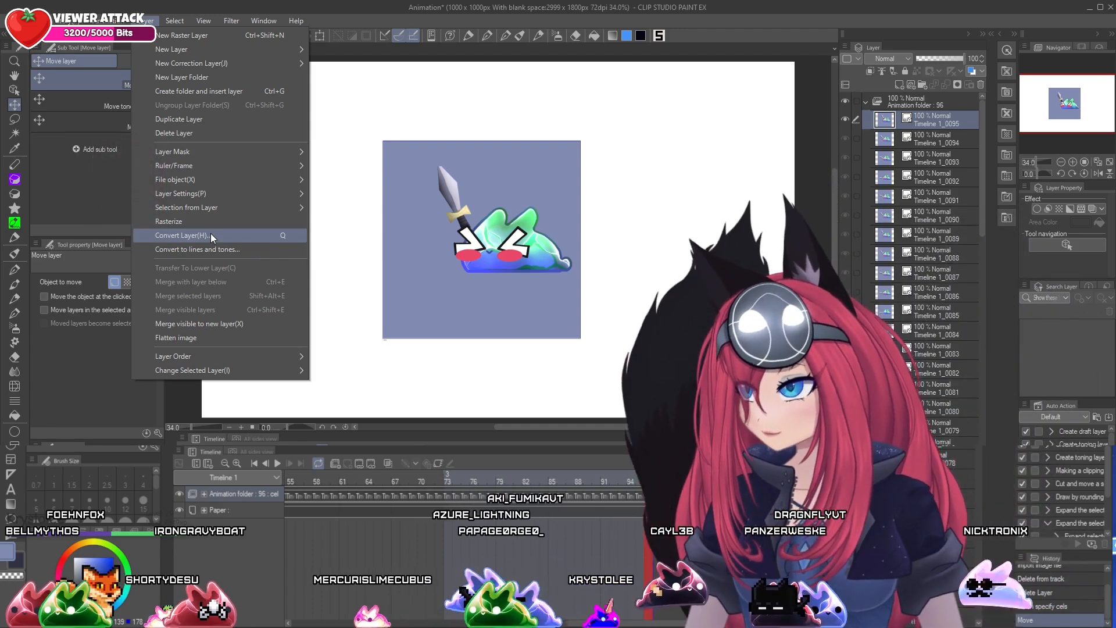
click(210, 235)
drag(535, 230, 318, 63)
click(350, 104)
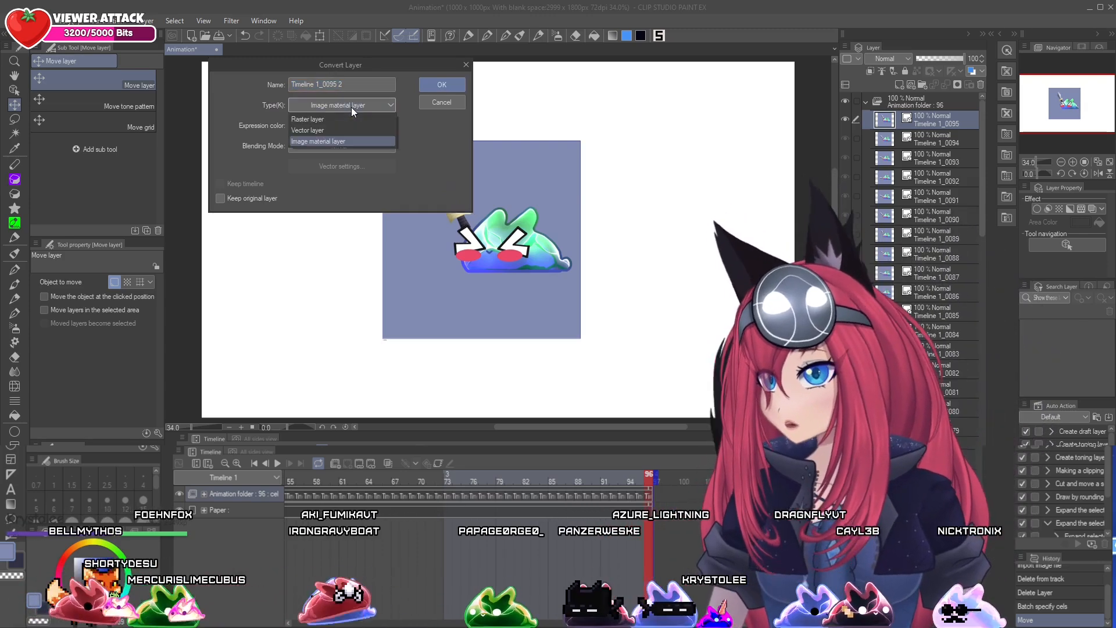
click(333, 120)
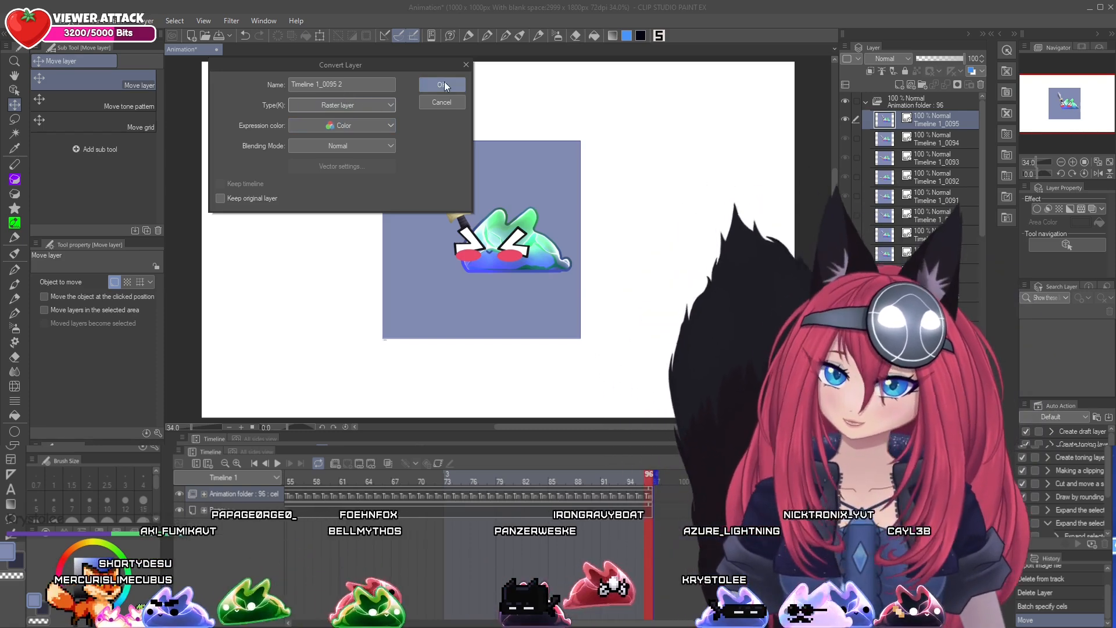
click(443, 83)
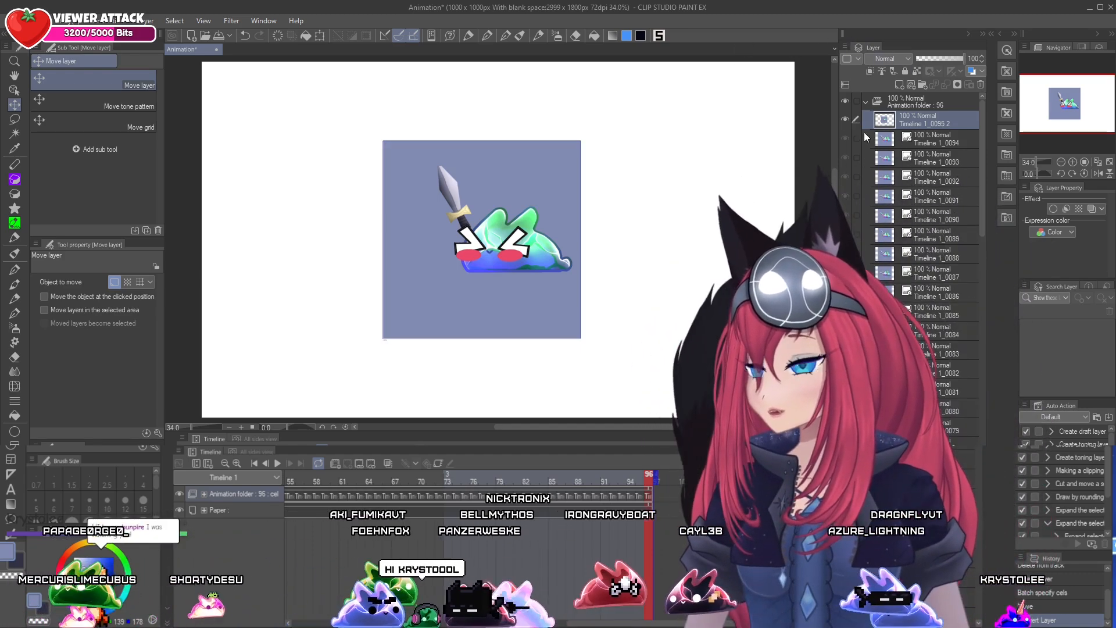
Auto-select the blue background around the bunny on the converted frame, referring to all layers, delete it and clear the selection
click(14, 135)
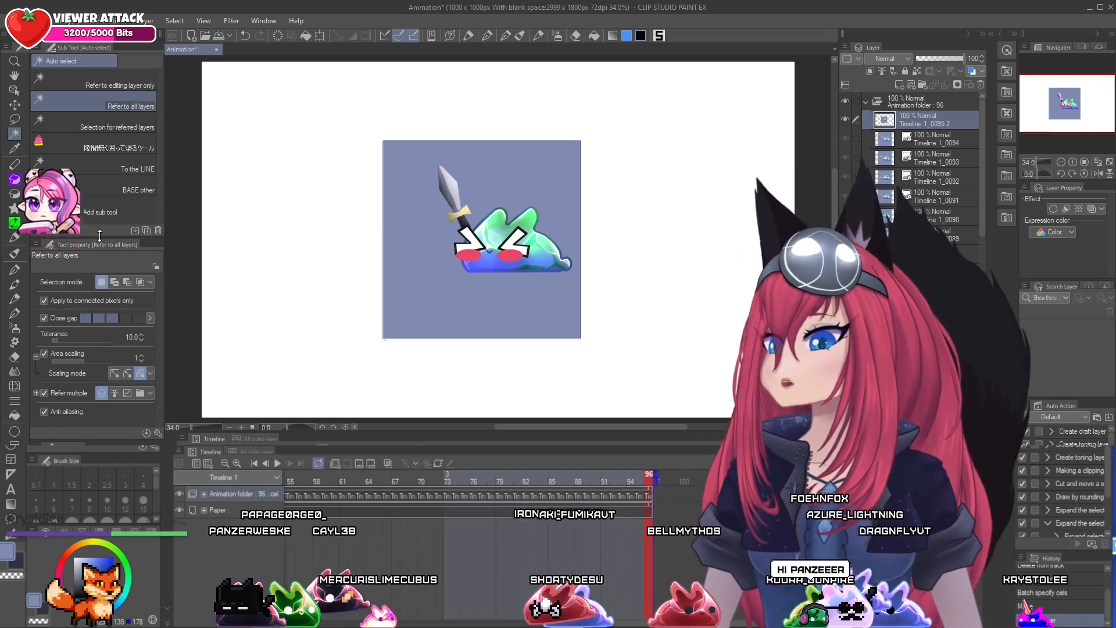
drag(99, 235, 105, 204)
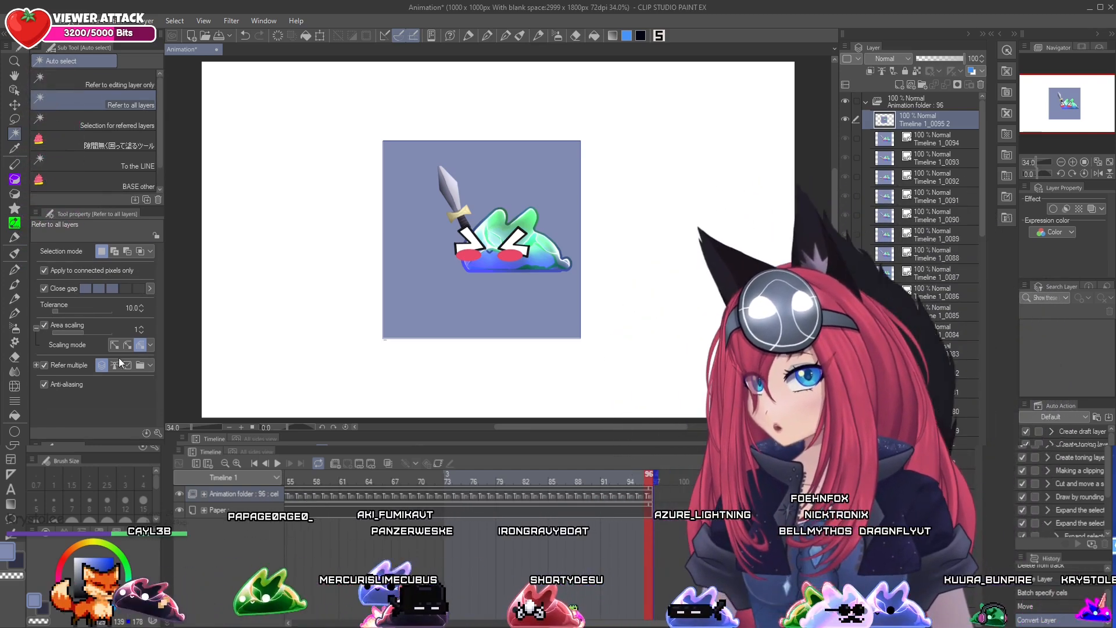
click(465, 146)
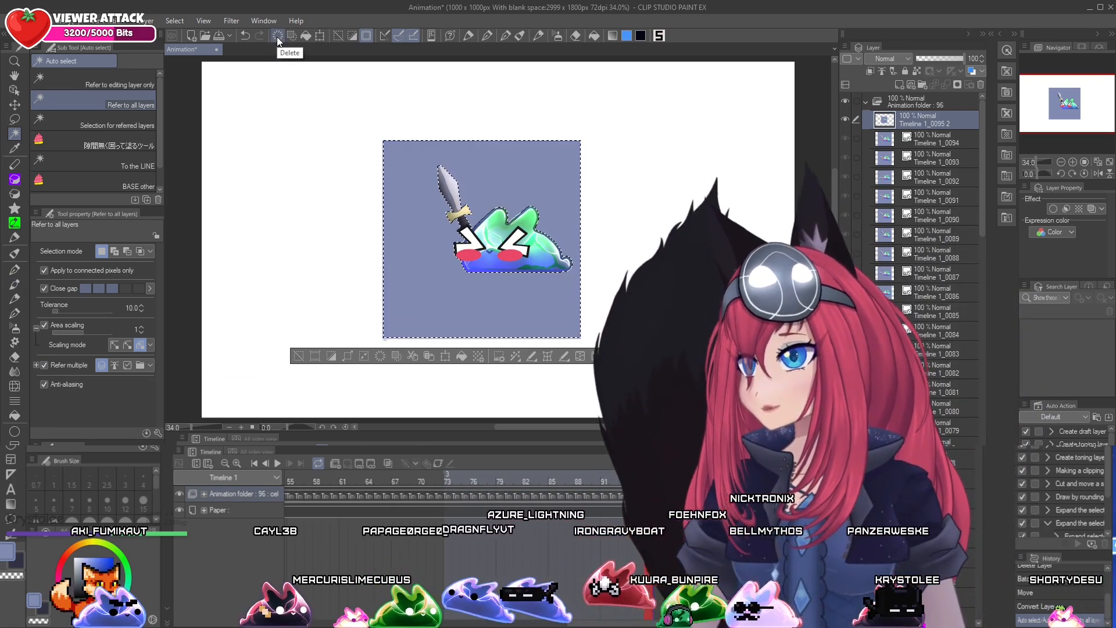
click(277, 37)
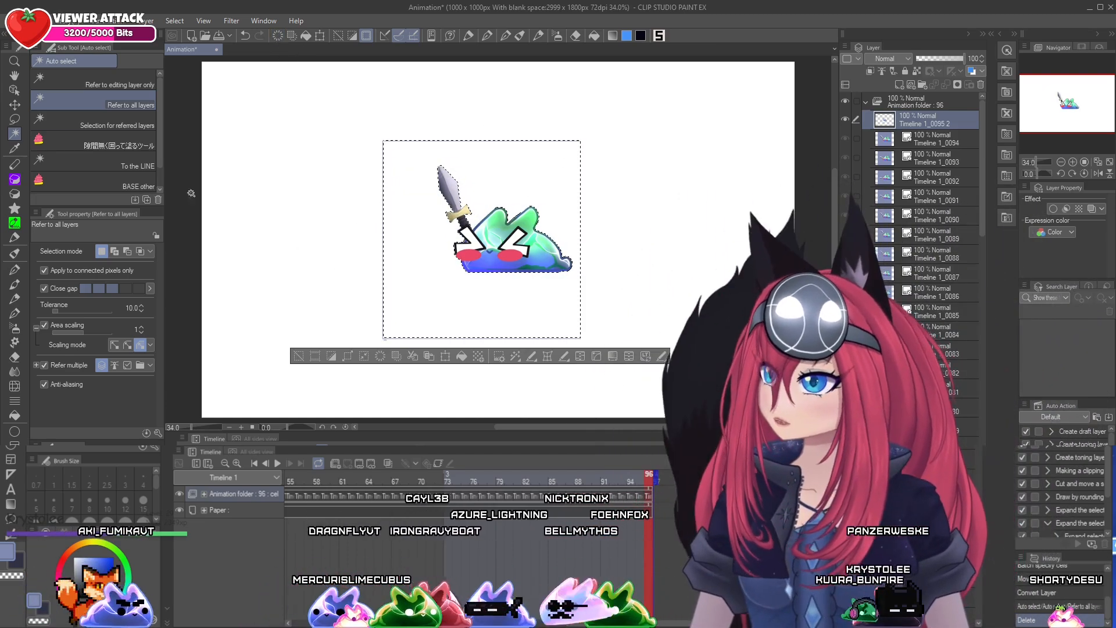
key(m)
click(350, 207)
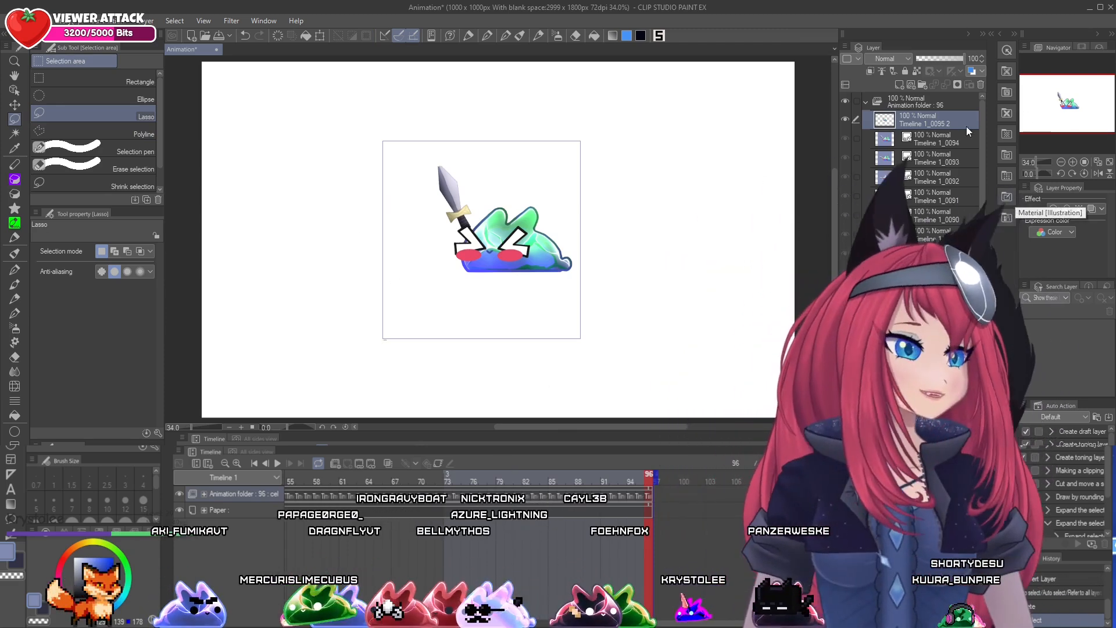
Check the frame layers beneath the converted frame, including Timeline 1_0093, and select the Timeline 1_0094 layer
click(946, 143)
click(936, 158)
click(924, 237)
click(923, 274)
click(915, 140)
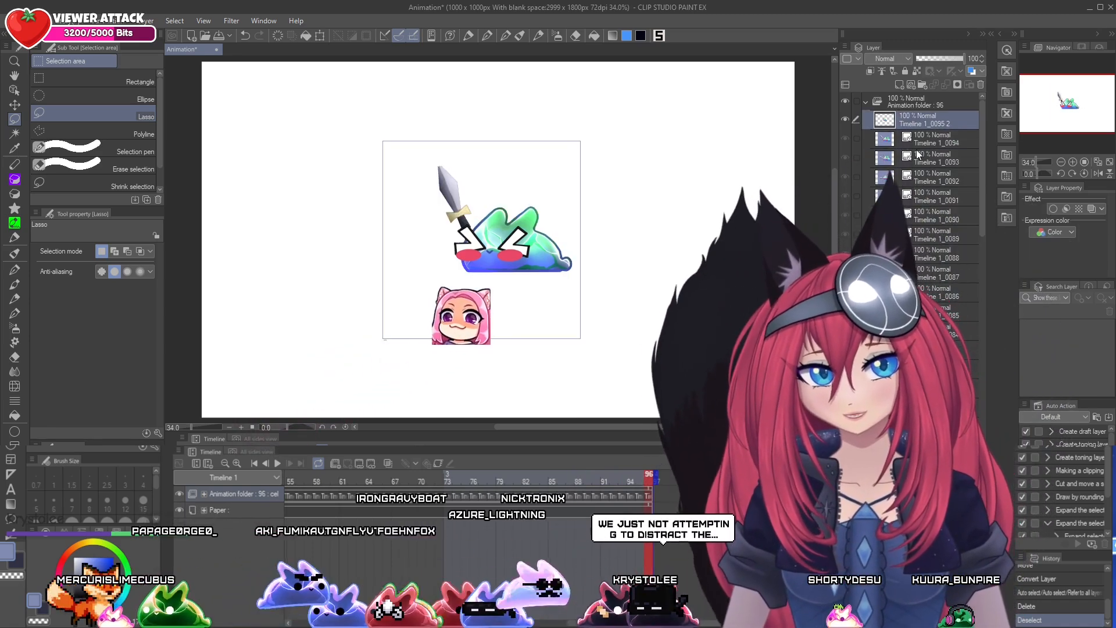
click(918, 158)
click(919, 180)
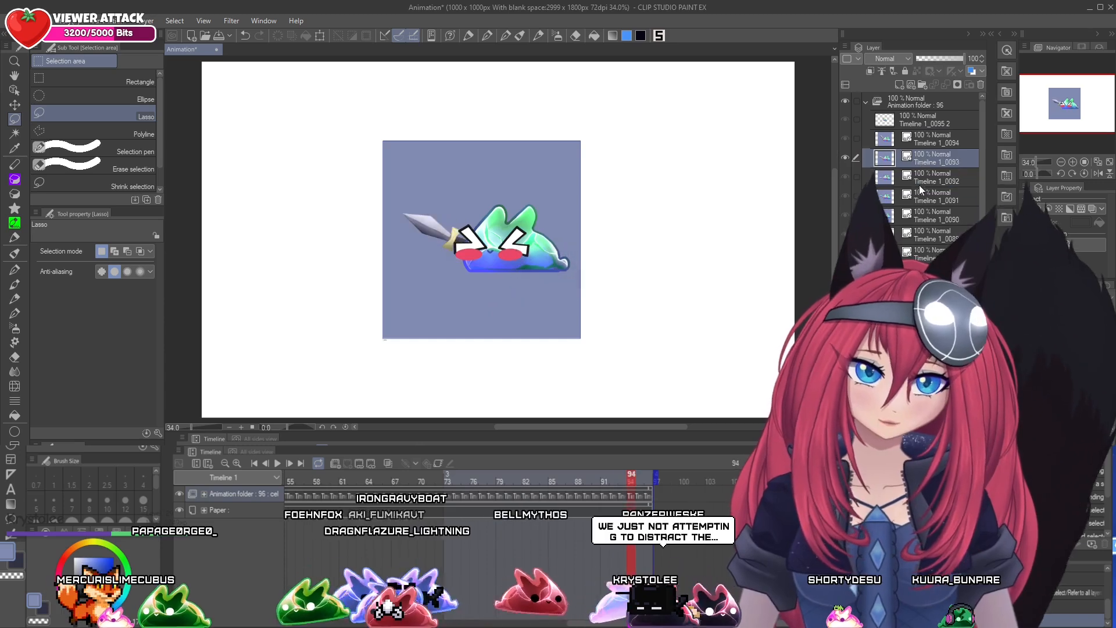
click(920, 138)
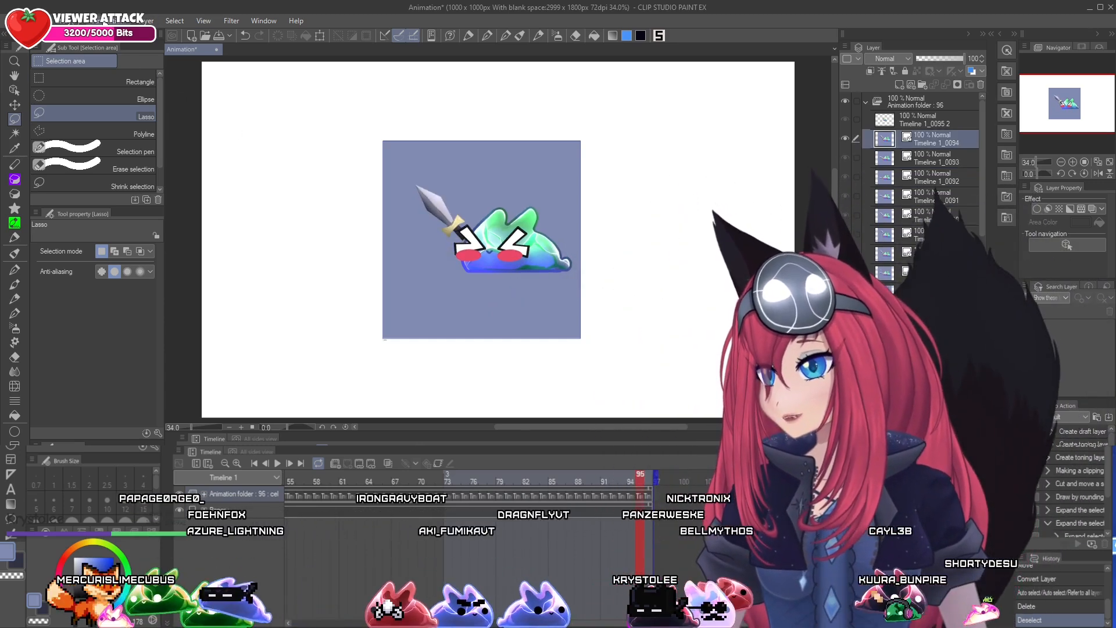
Look up the Convert Layer command and its assigned shortcut in the Shortcut Settings, and close the settings without changing anything
click(105, 21)
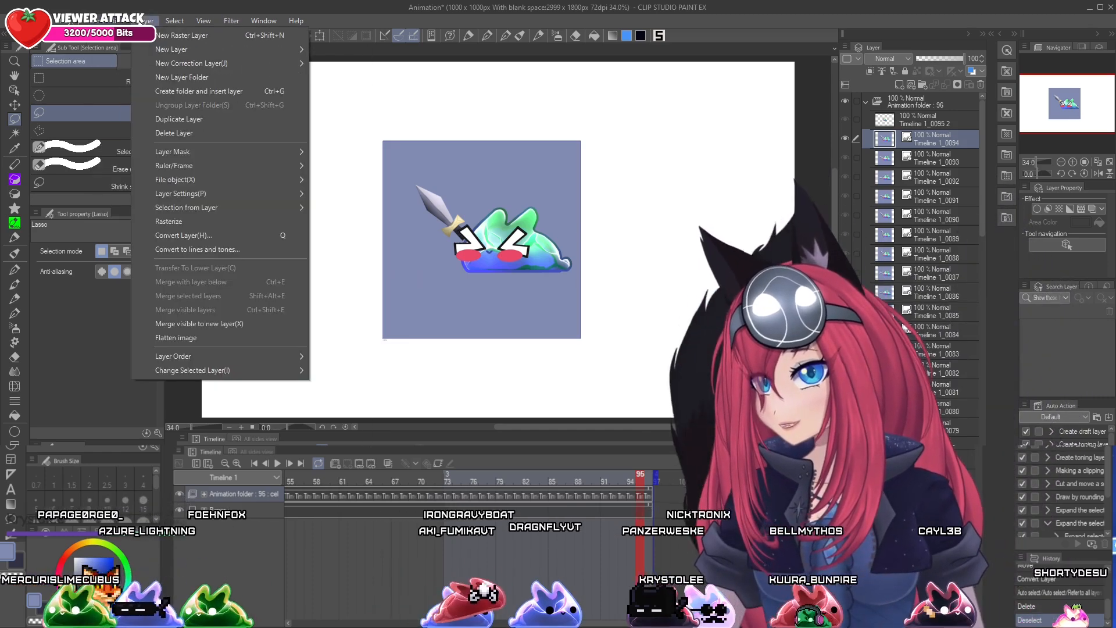
mouse_move(149, 21)
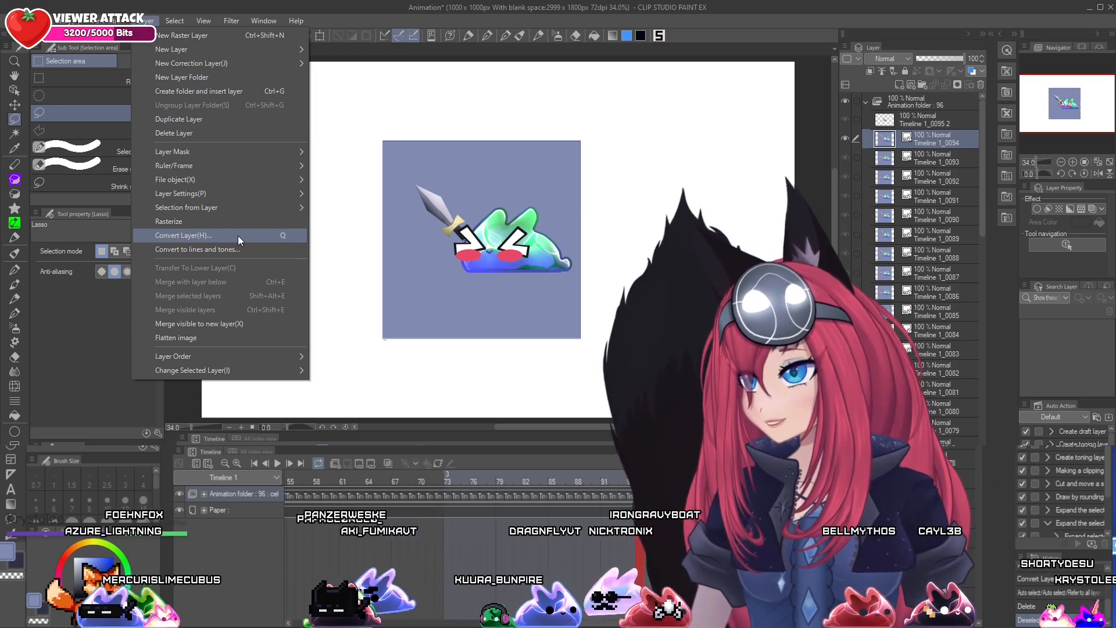
click(139, 22)
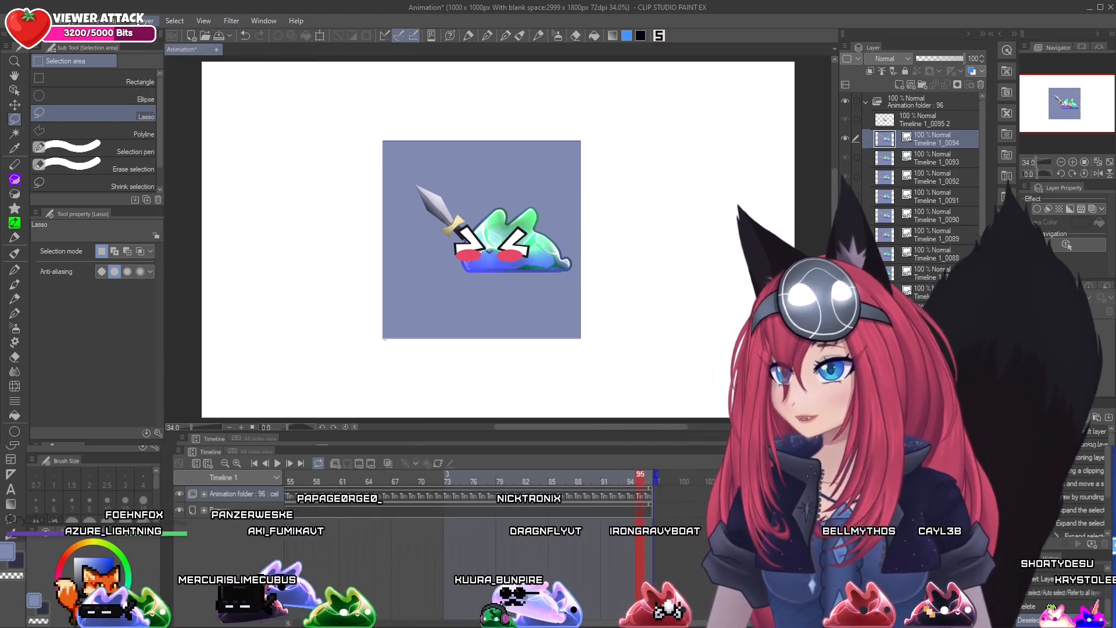
click(16, 22)
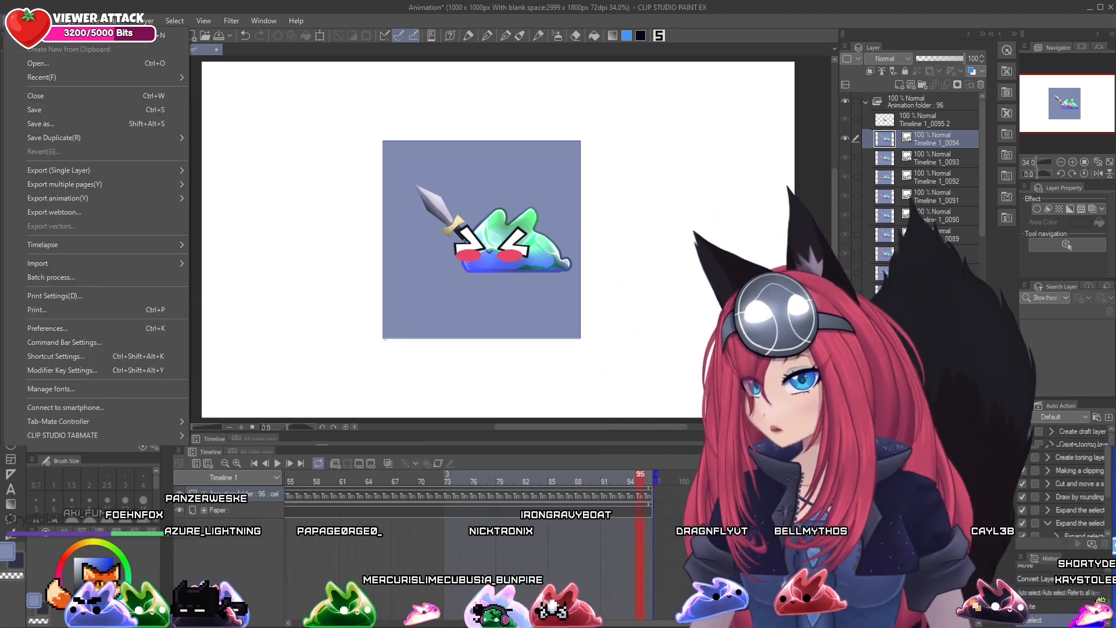
mouse_move(36, 21)
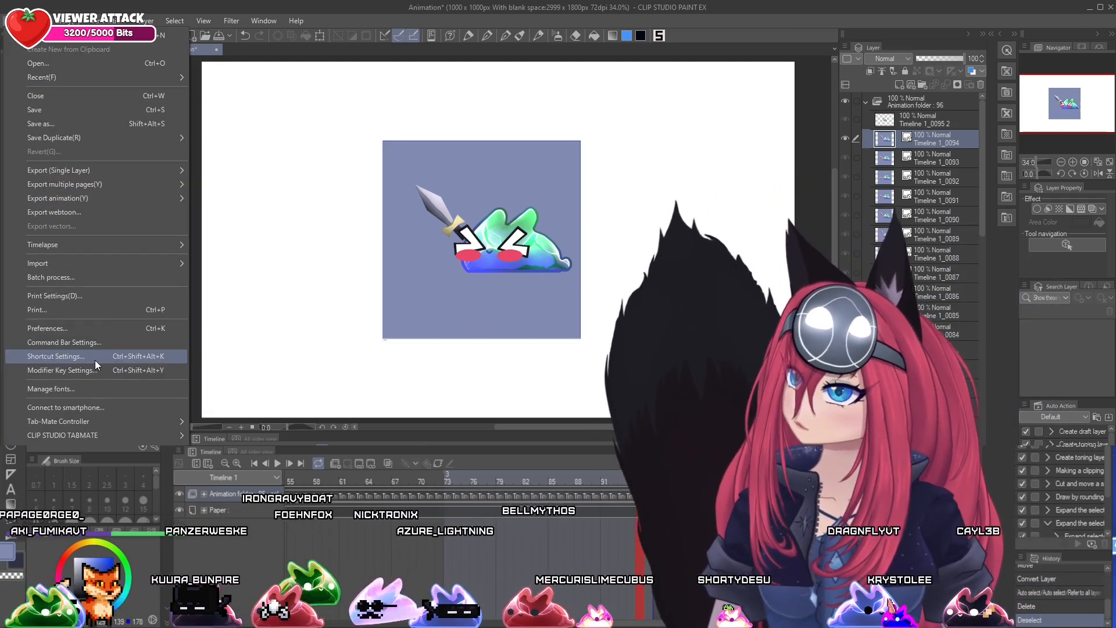
click(96, 360)
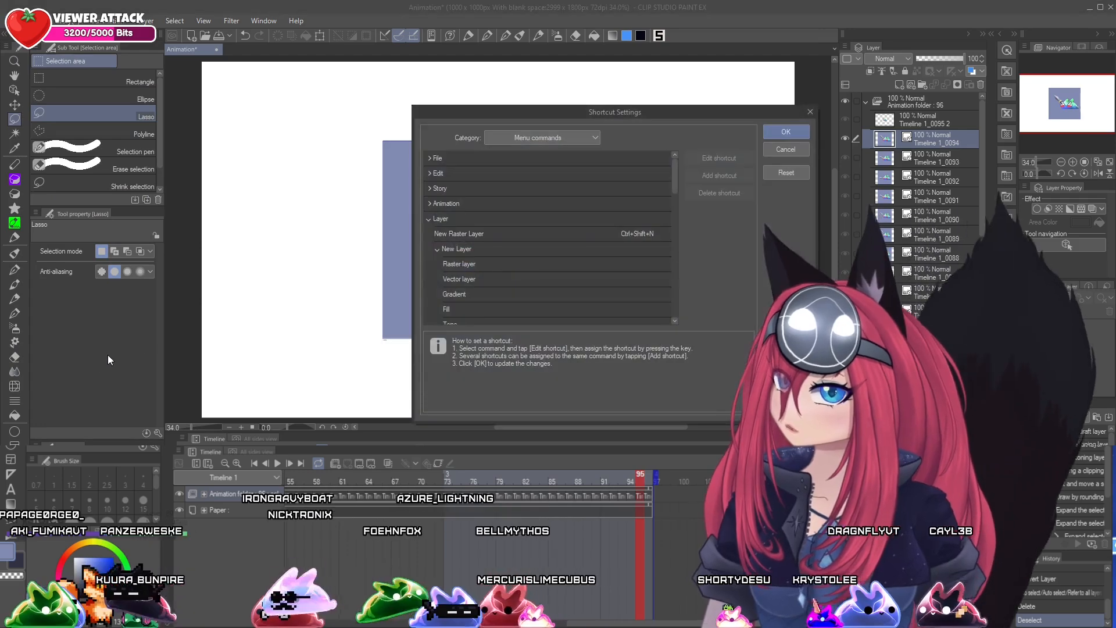
drag(717, 110, 499, 40)
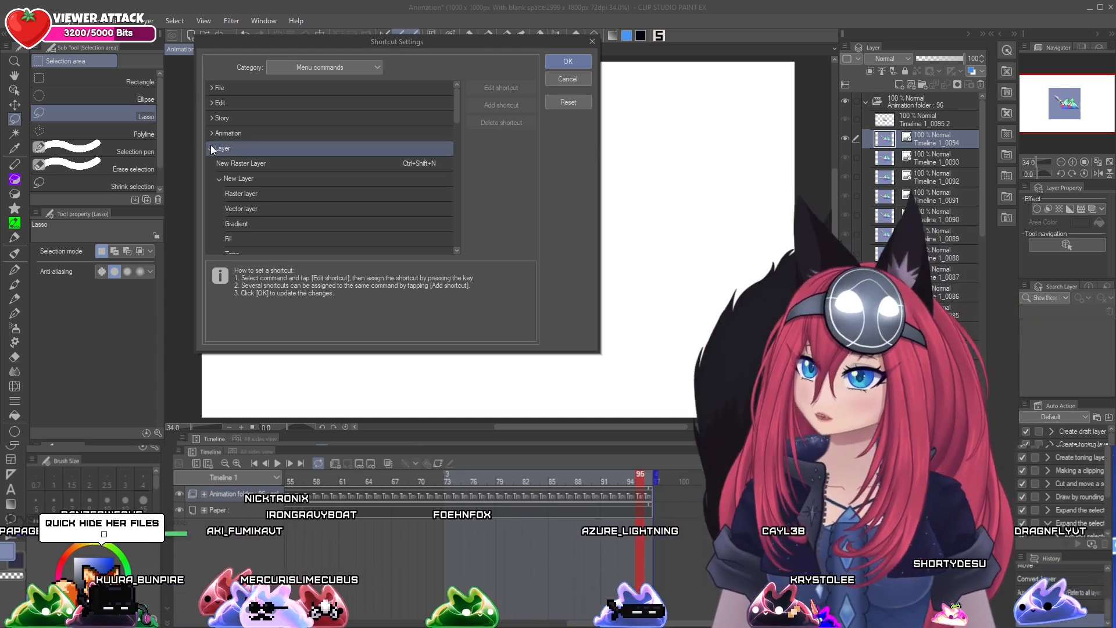
click(211, 148)
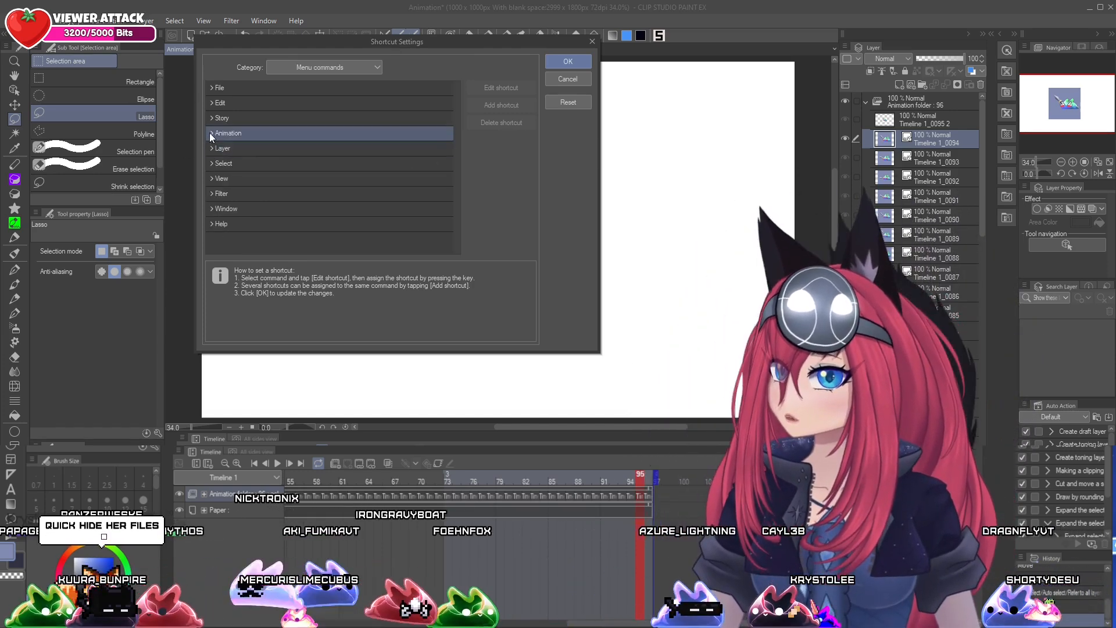
click(211, 148)
drag(456, 110, 459, 184)
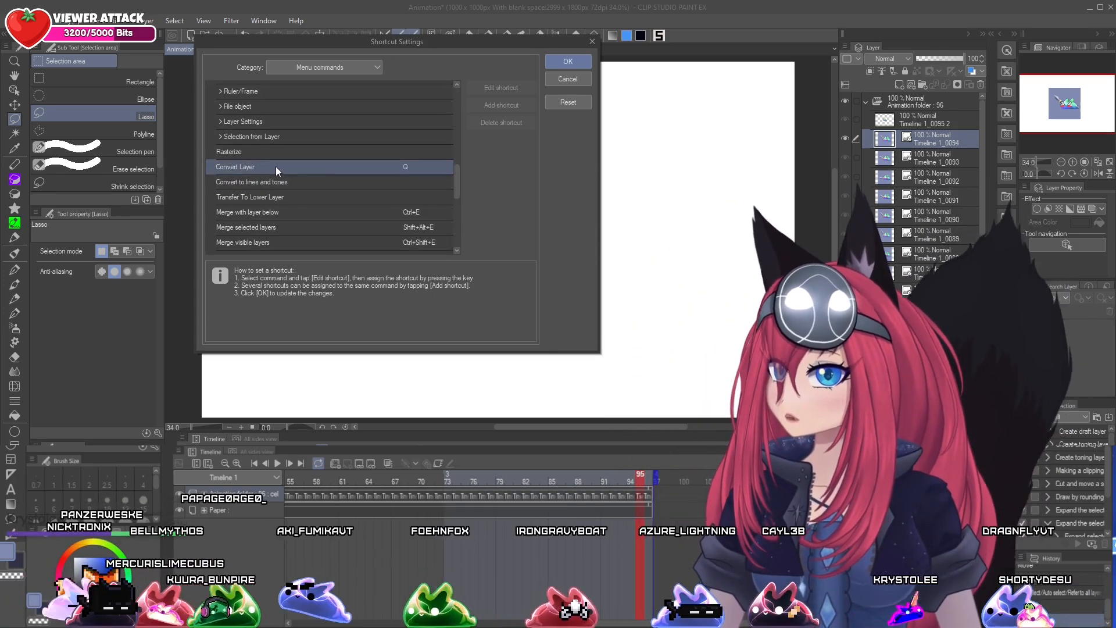
click(276, 167)
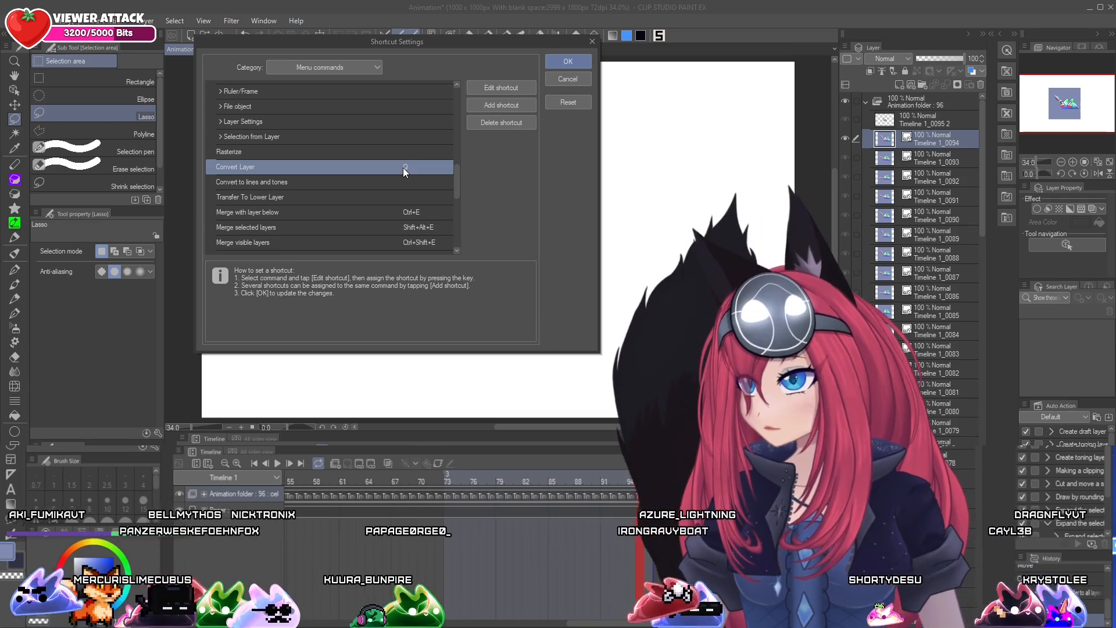
click(592, 41)
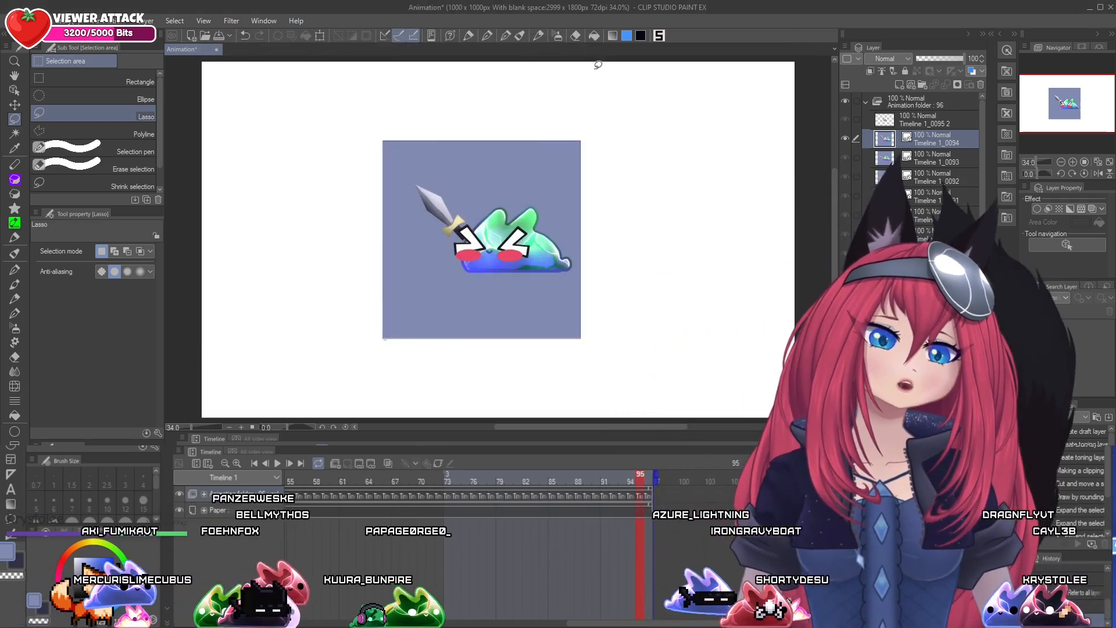
Close the Animation document without saving its changes
click(922, 159)
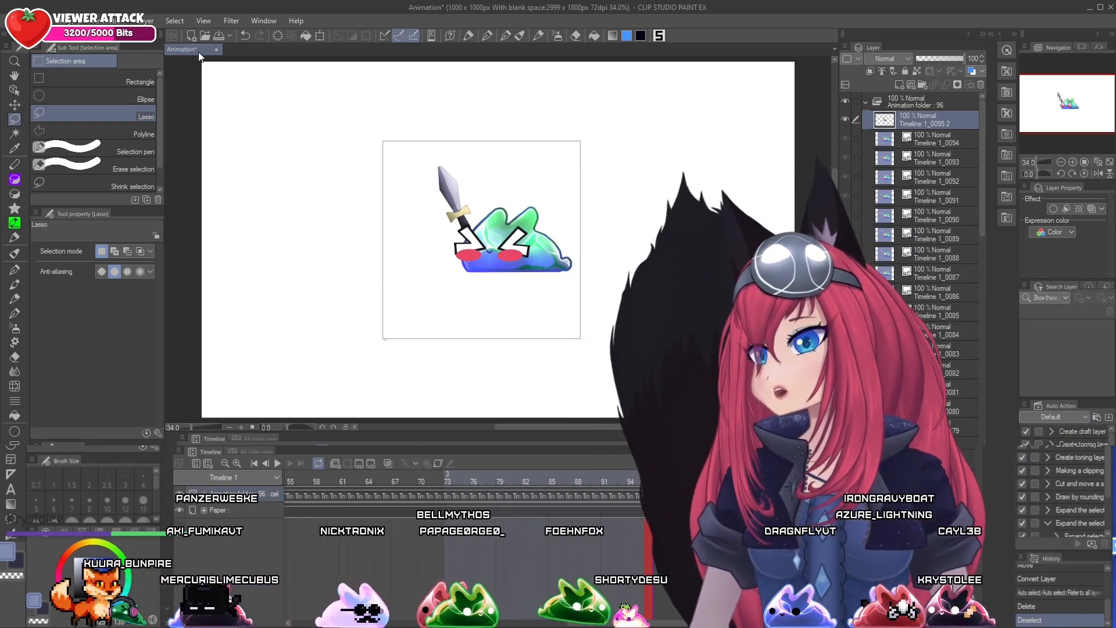
click(217, 49)
click(567, 231)
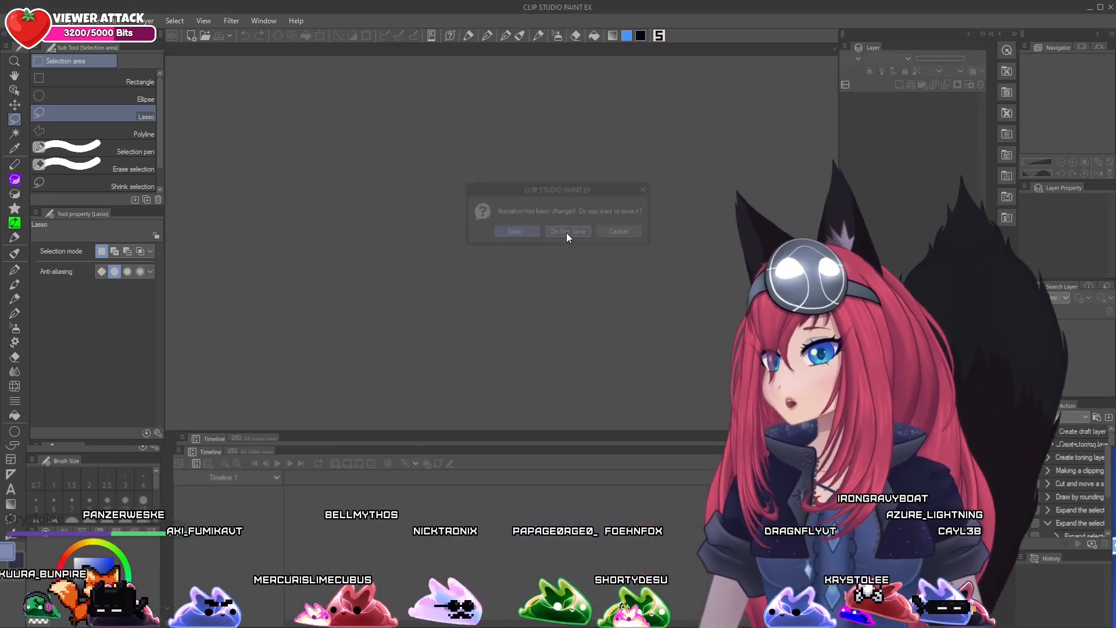
Open the SPACE_BUNNY file from the Downloads folder, and play its animation to preview it
click(12, 21)
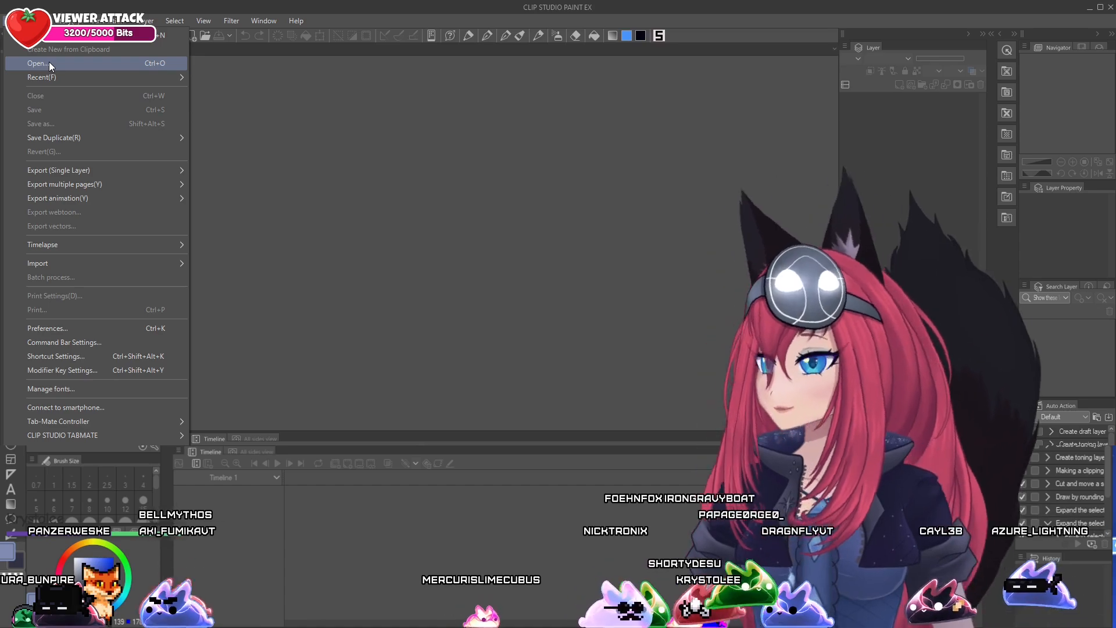
click(55, 59)
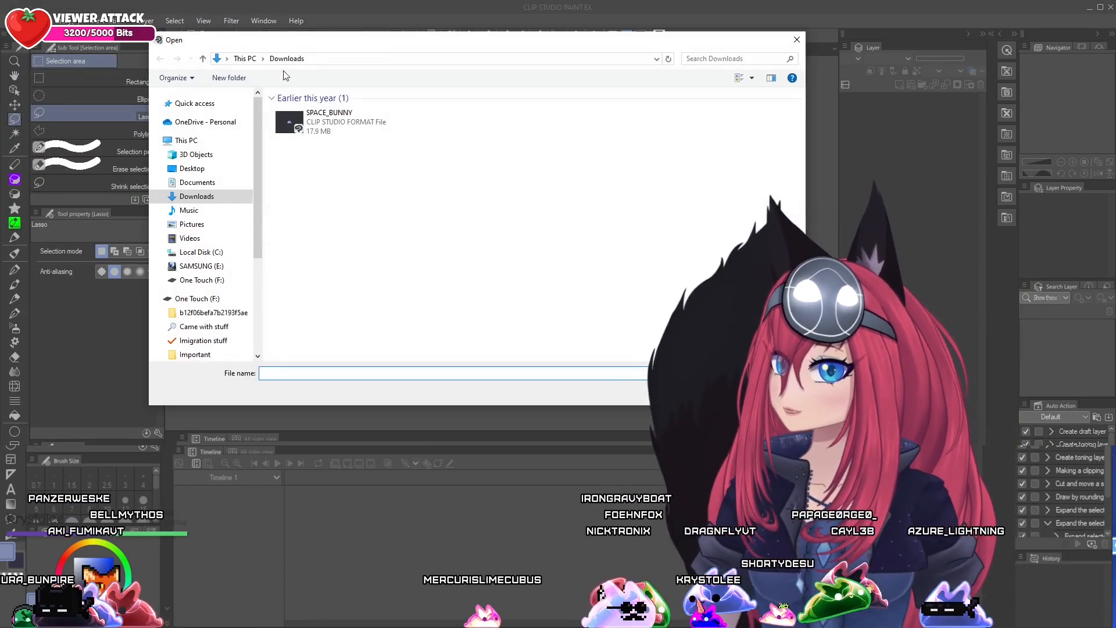
double_click(346, 122)
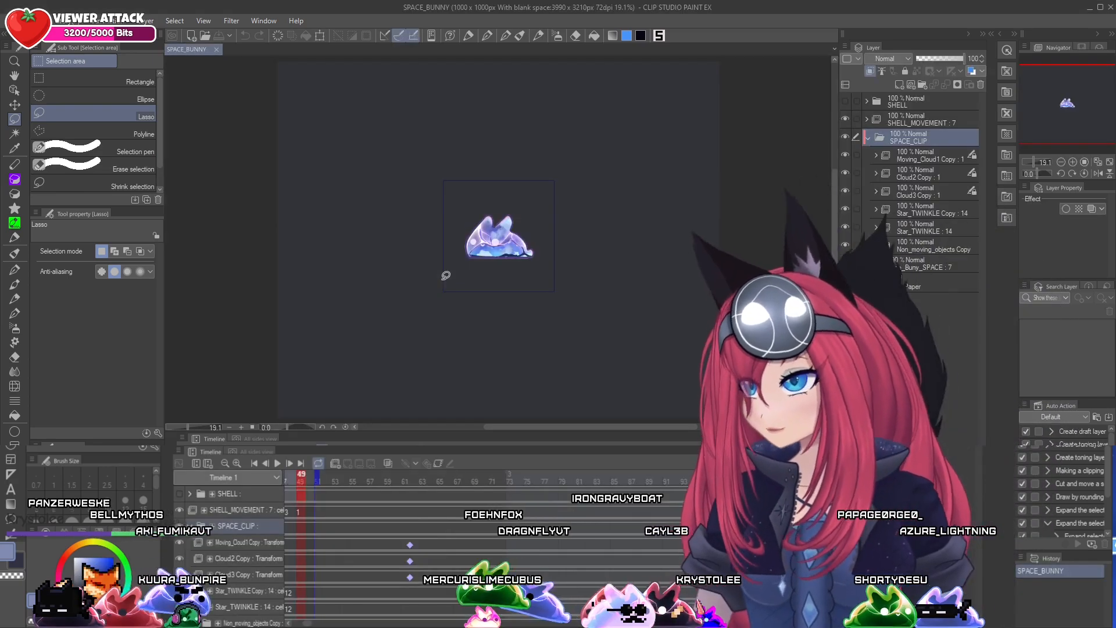
scroll(521, 215, up, 2)
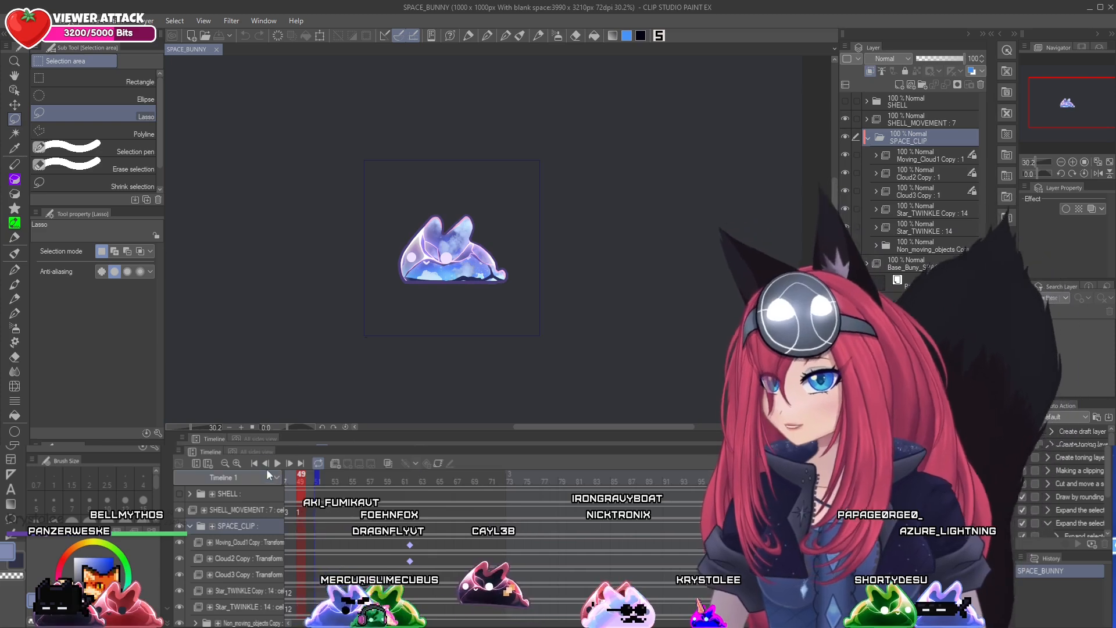
click(273, 462)
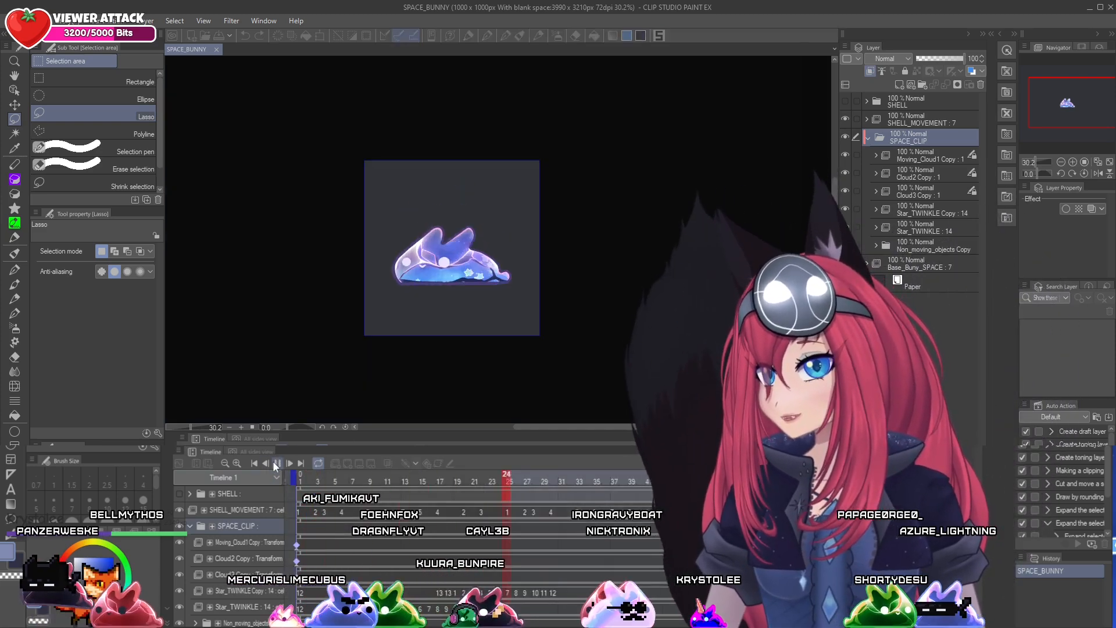
click(278, 464)
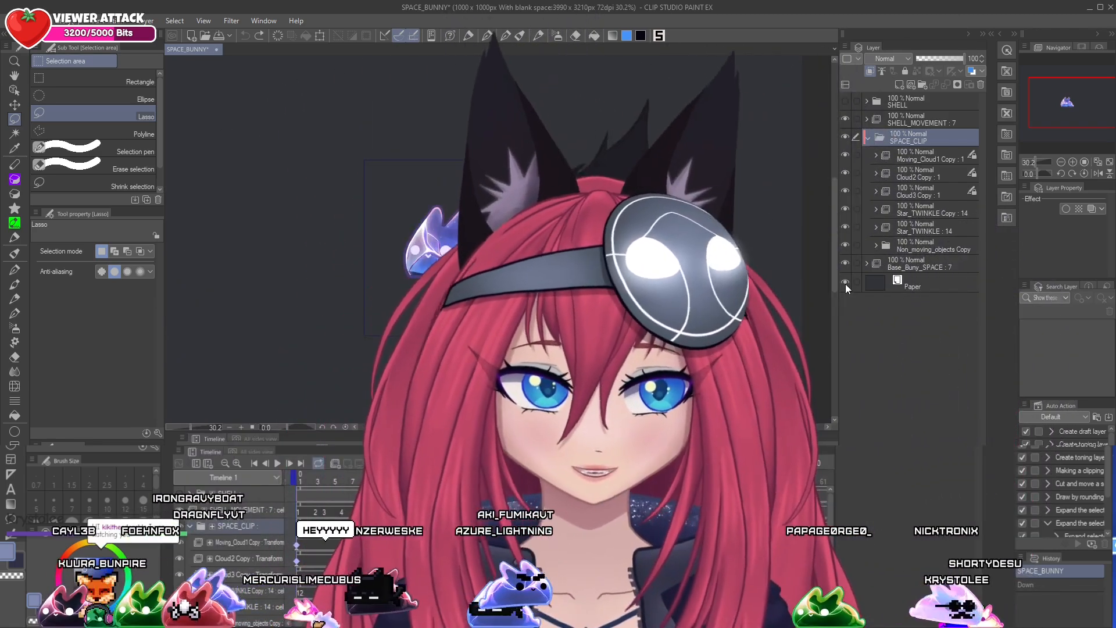
Hide the Paper layer to make the background transparent, and start an image sequence export of the animation
click(845, 281)
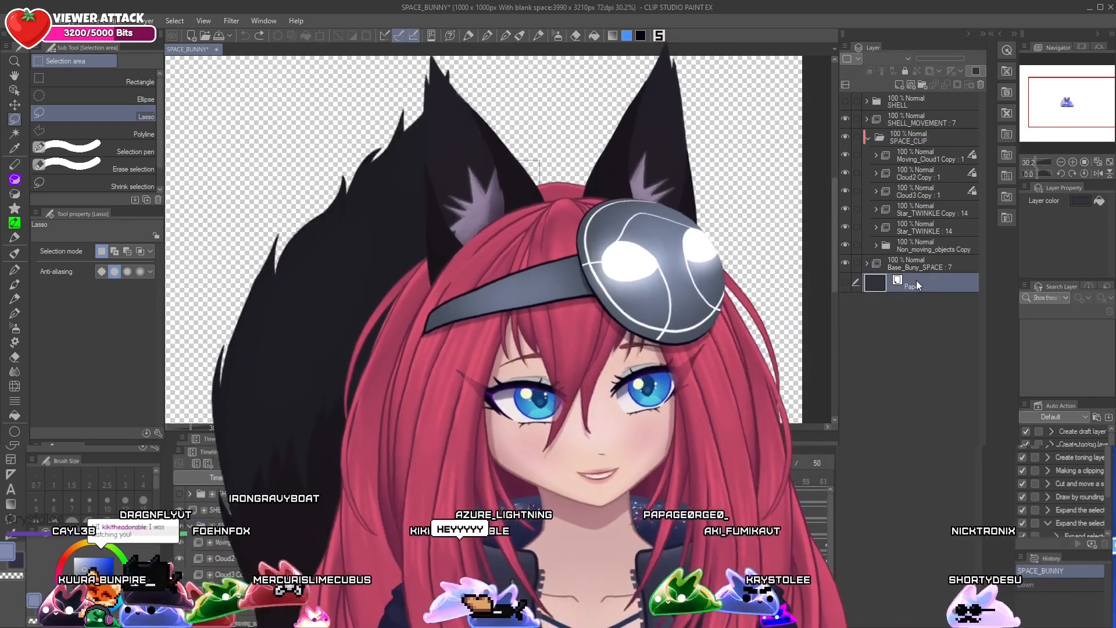
click(916, 280)
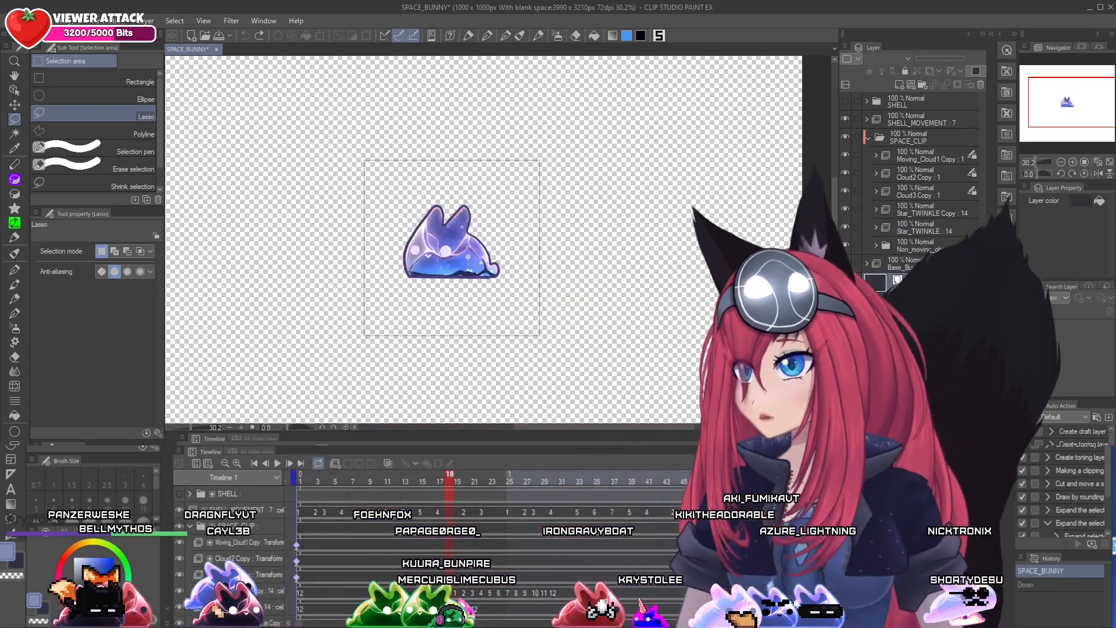
click(14, 21)
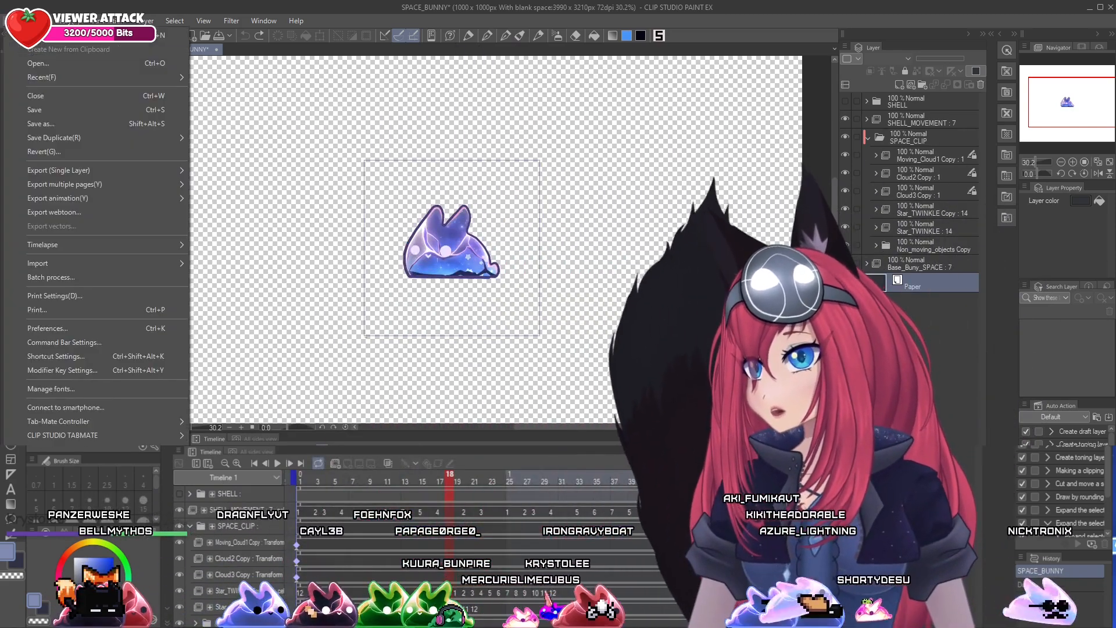
mouse_move(79, 200)
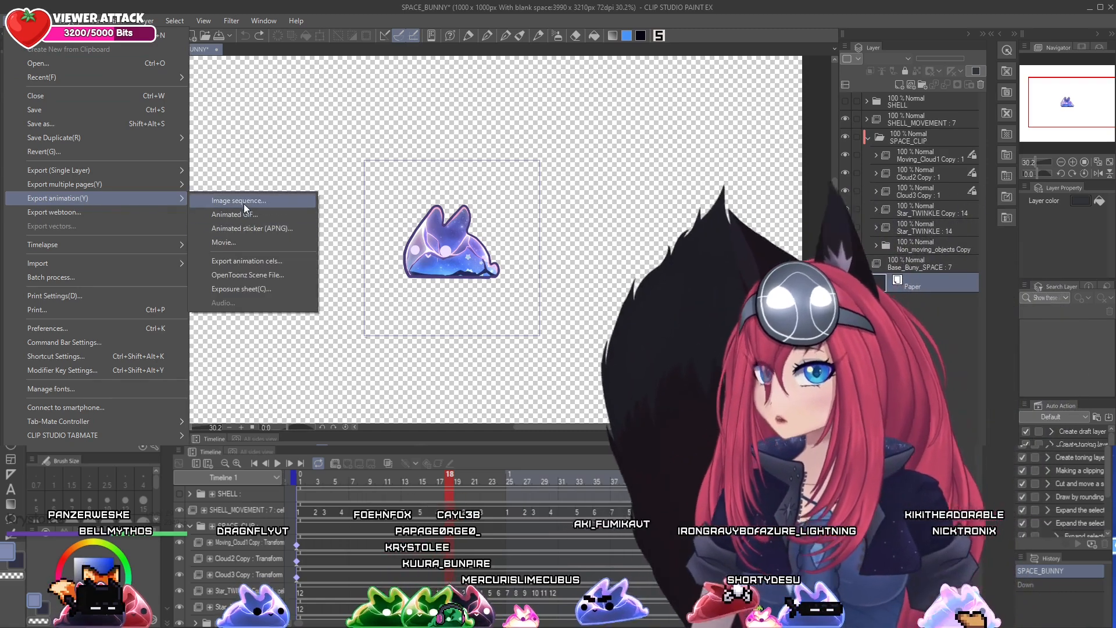
click(243, 201)
drag(602, 149, 377, 74)
Create a Bunny2 folder inside Imagetestsequence on the Desktop, and export the animation into it as a PNG image sequence
click(417, 94)
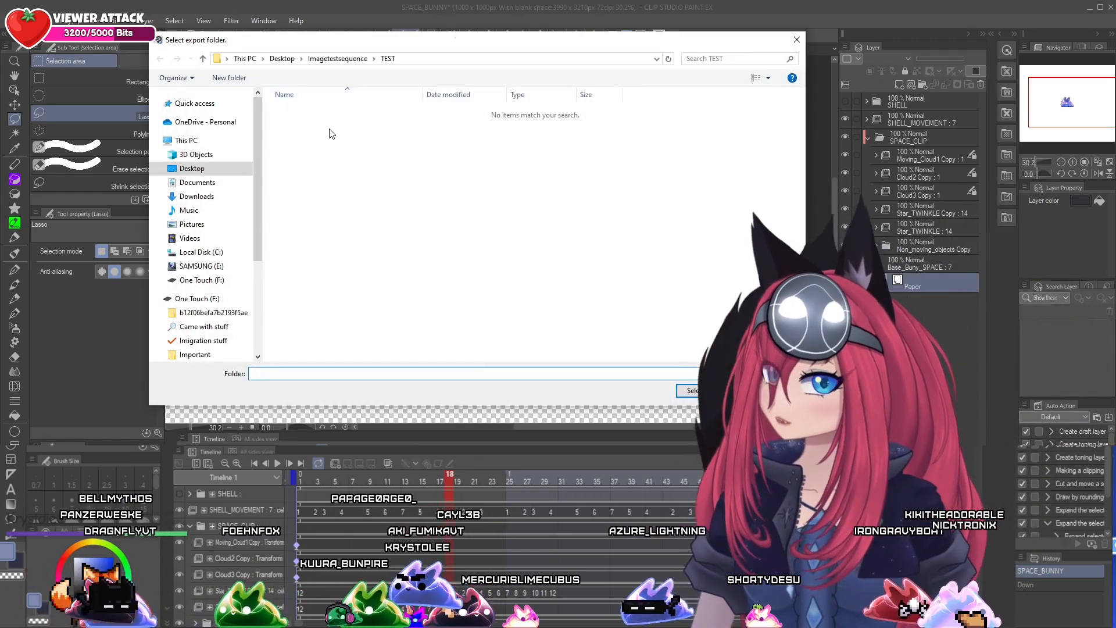
right_click(314, 143)
click(197, 196)
click(192, 168)
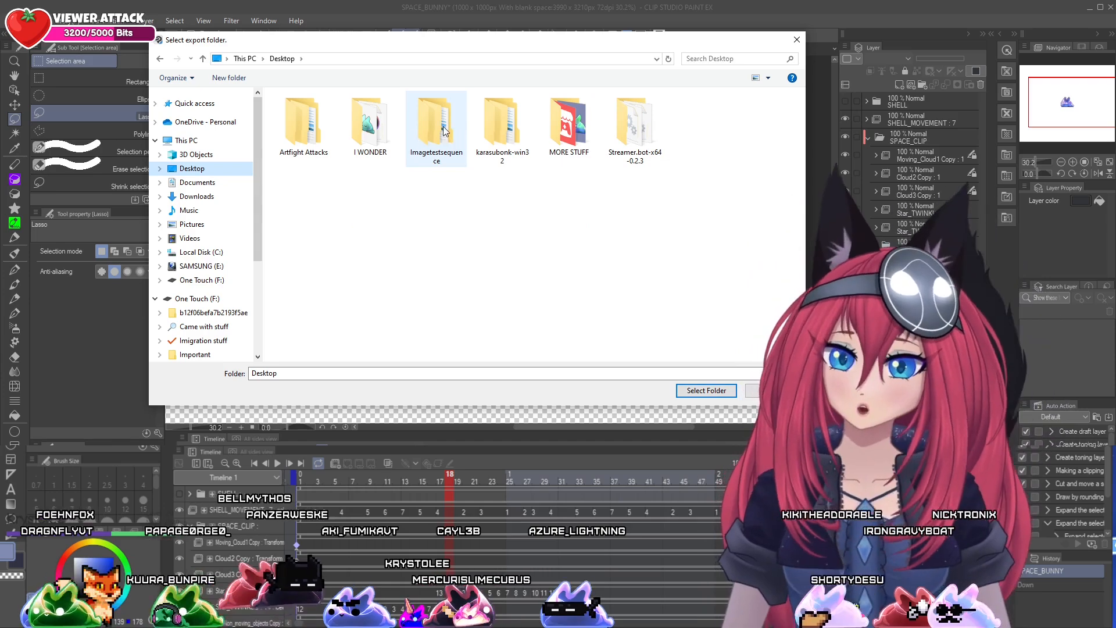
double_click(443, 130)
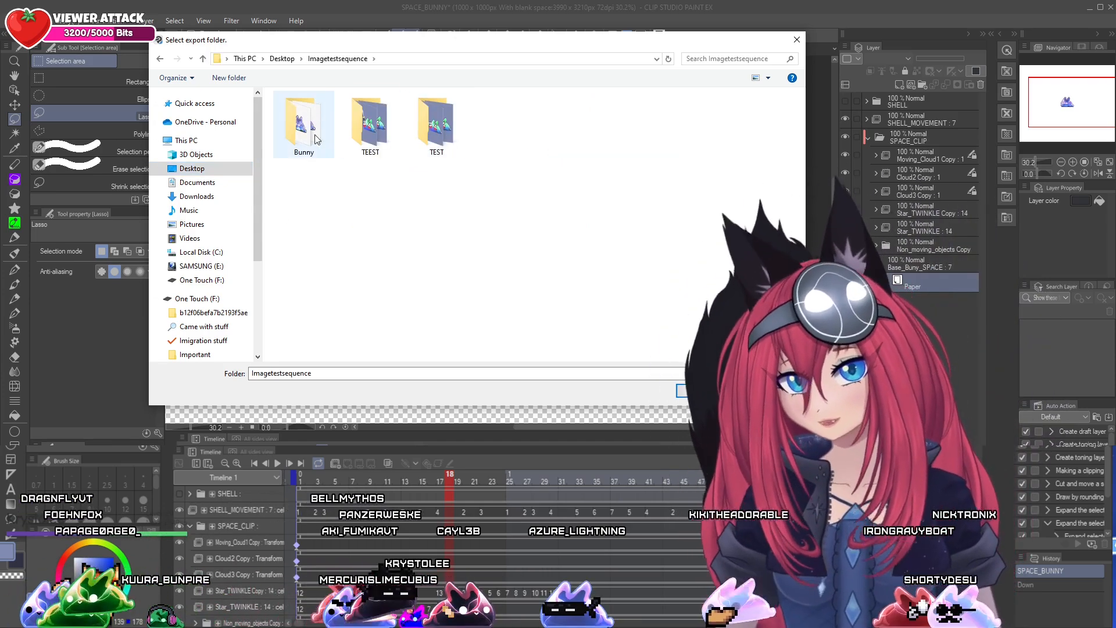
right_click(317, 196)
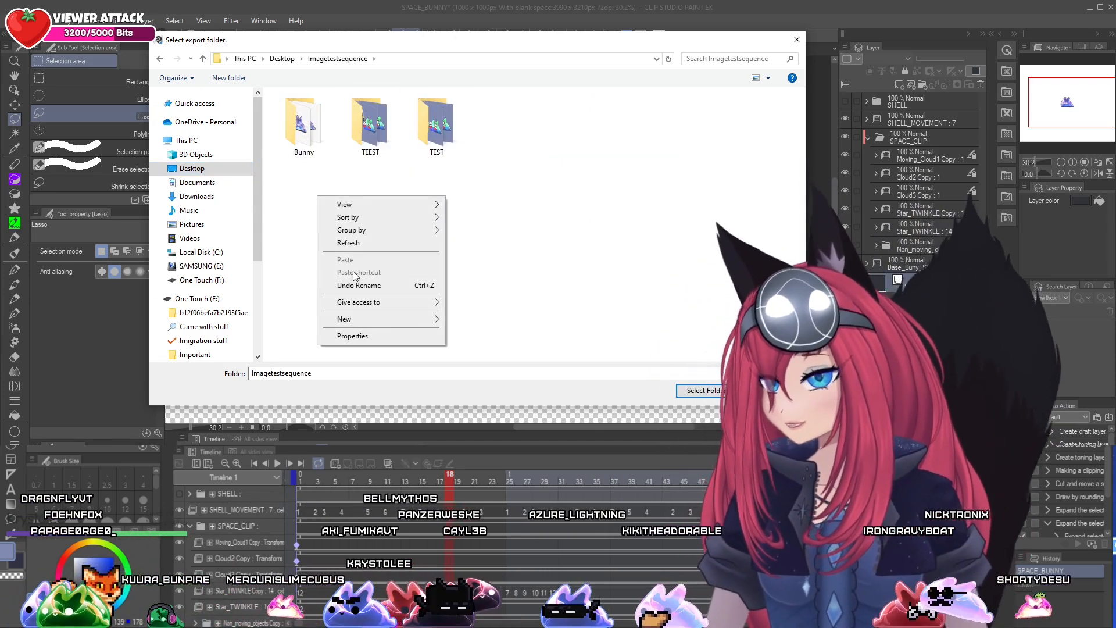
mouse_move(360, 322)
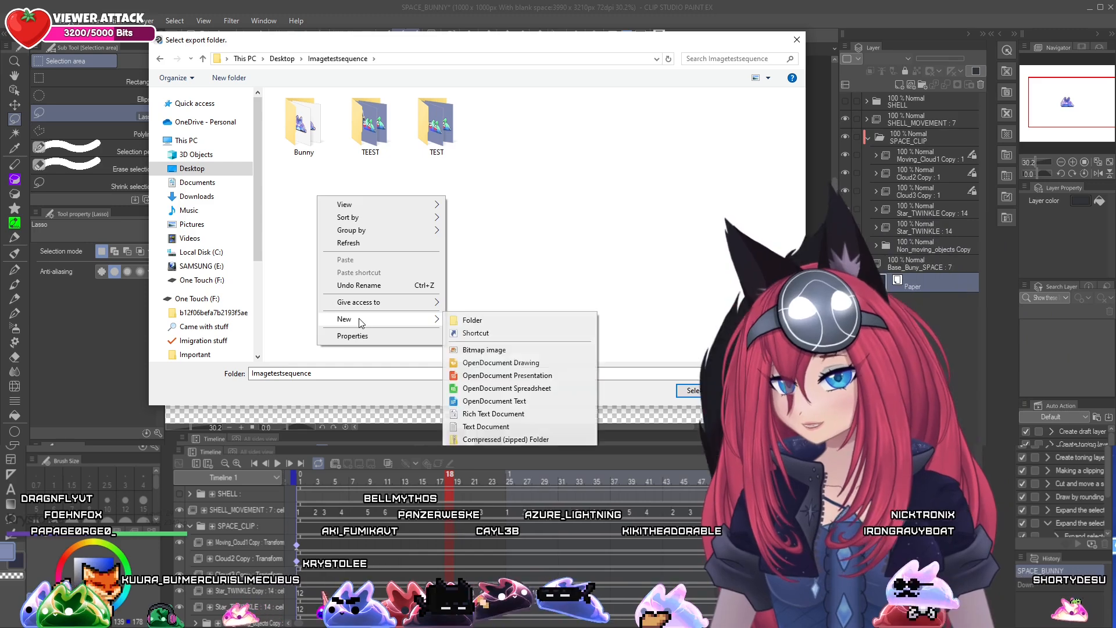
click(472, 320)
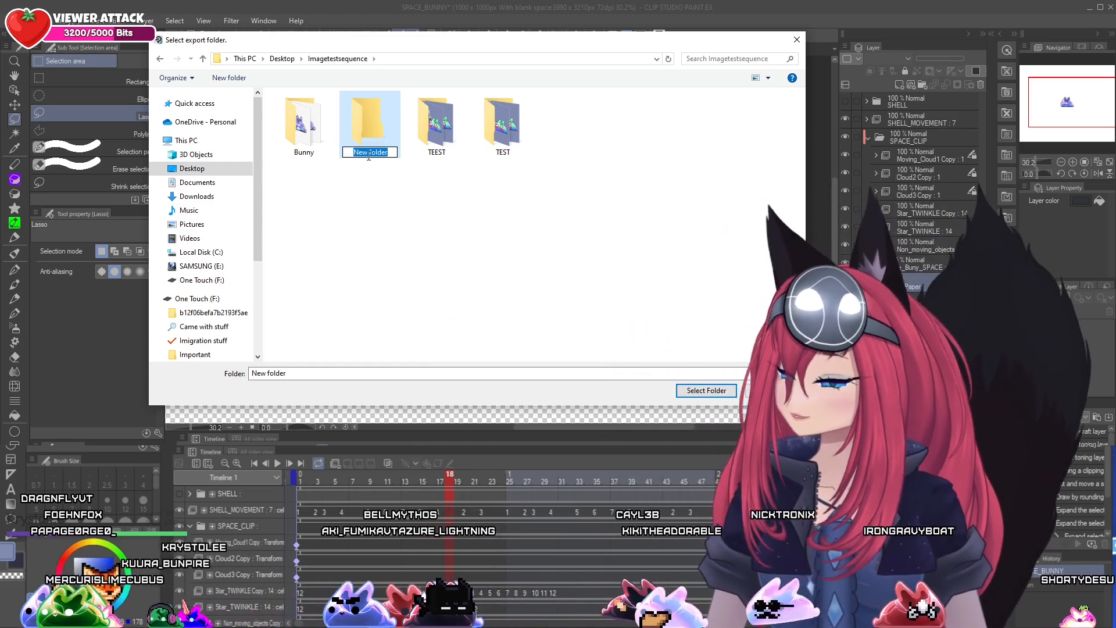
text(nny2)
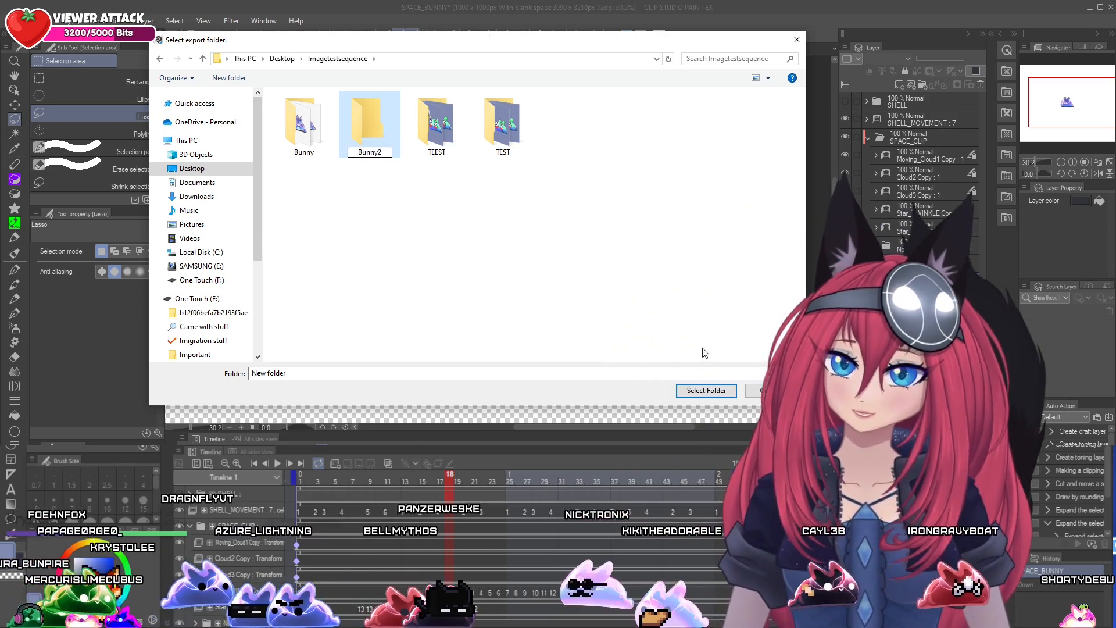
click(705, 391)
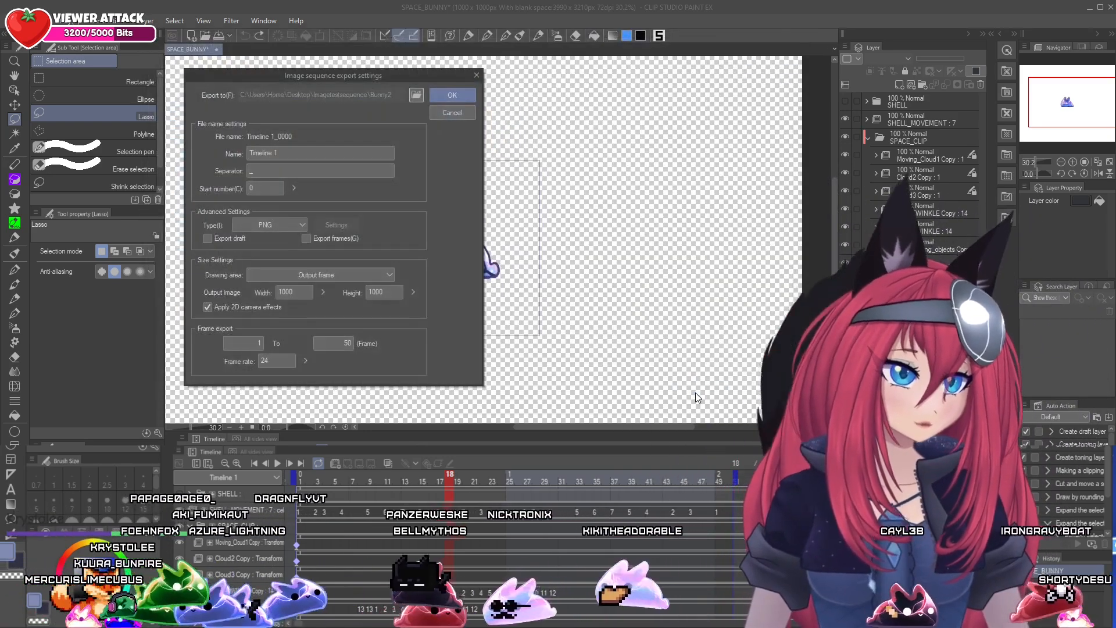
click(452, 95)
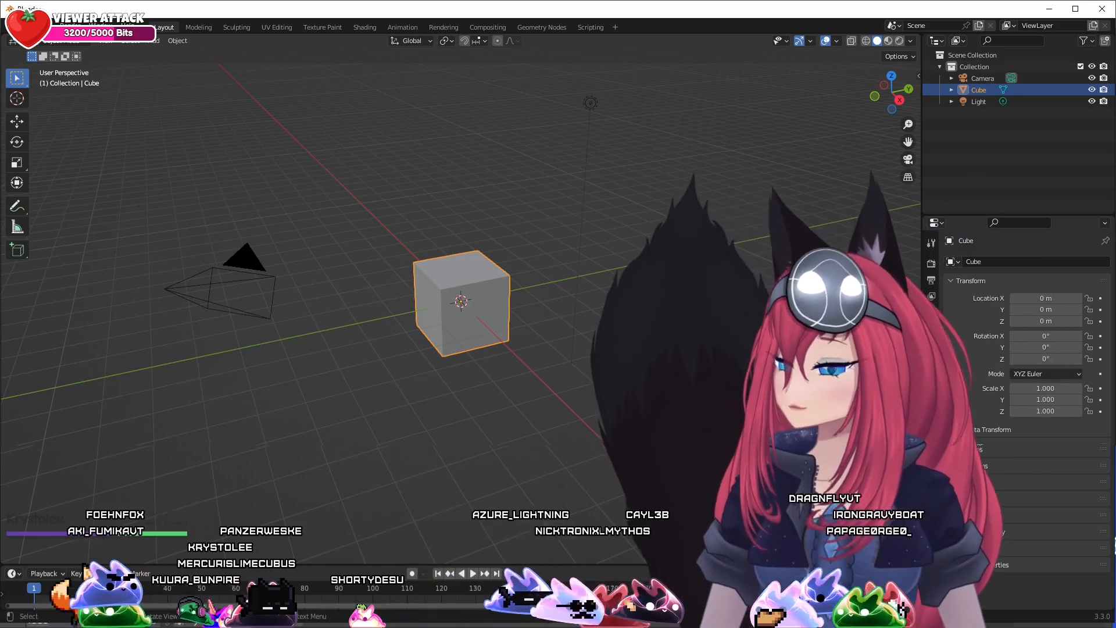
right_click(459, 284)
click(436, 273)
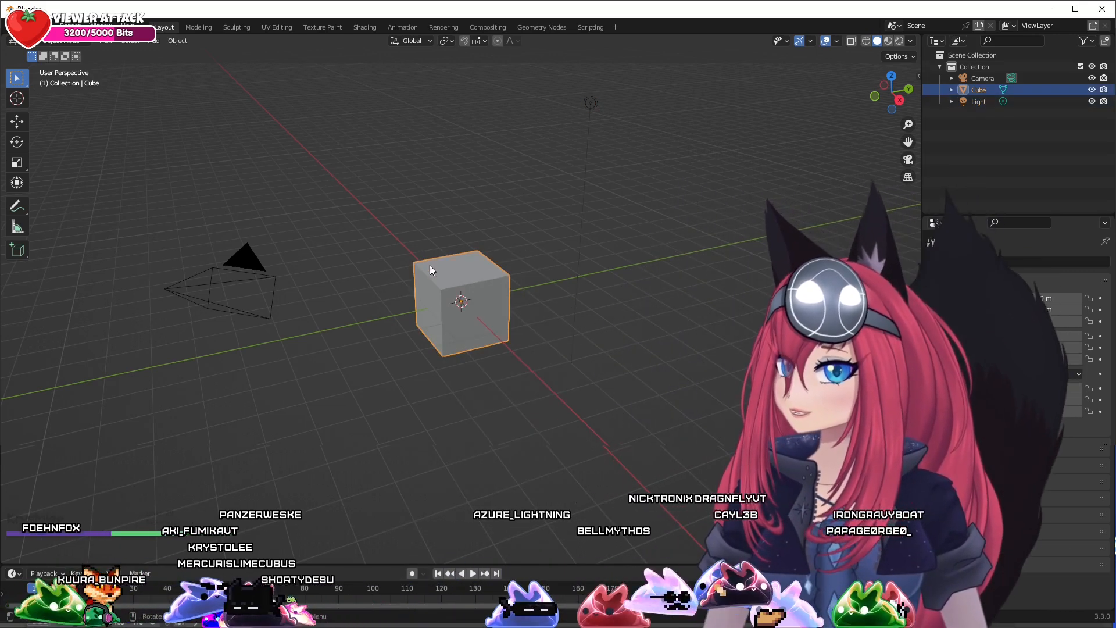
click(531, 255)
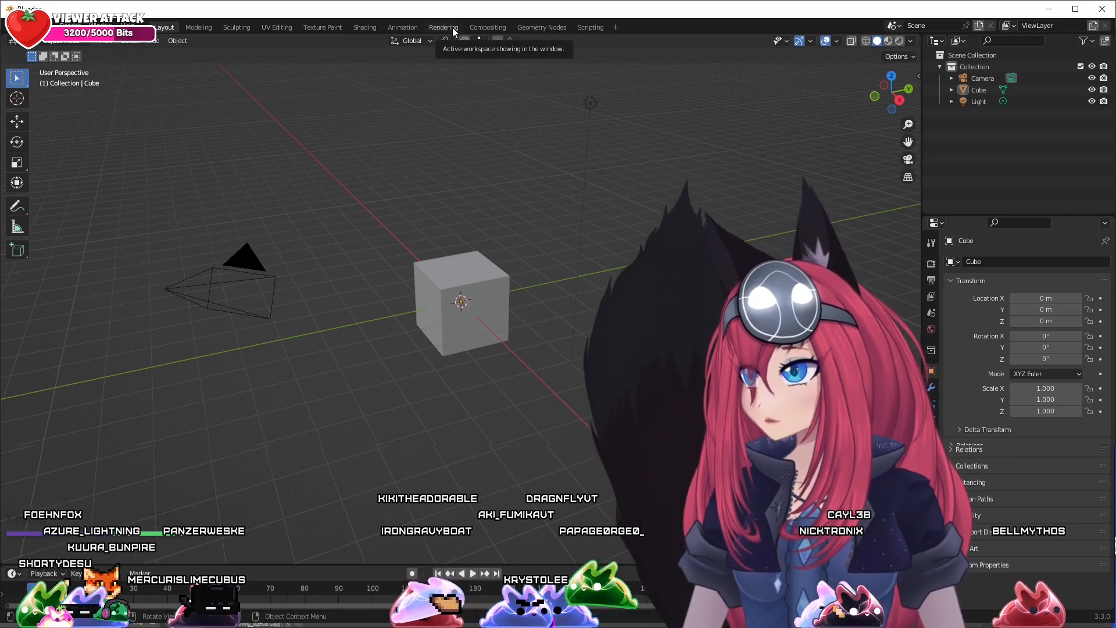
Switch to the Rendering workspace, enlarge the timeline area, and change it to the Video Sequencer
click(452, 27)
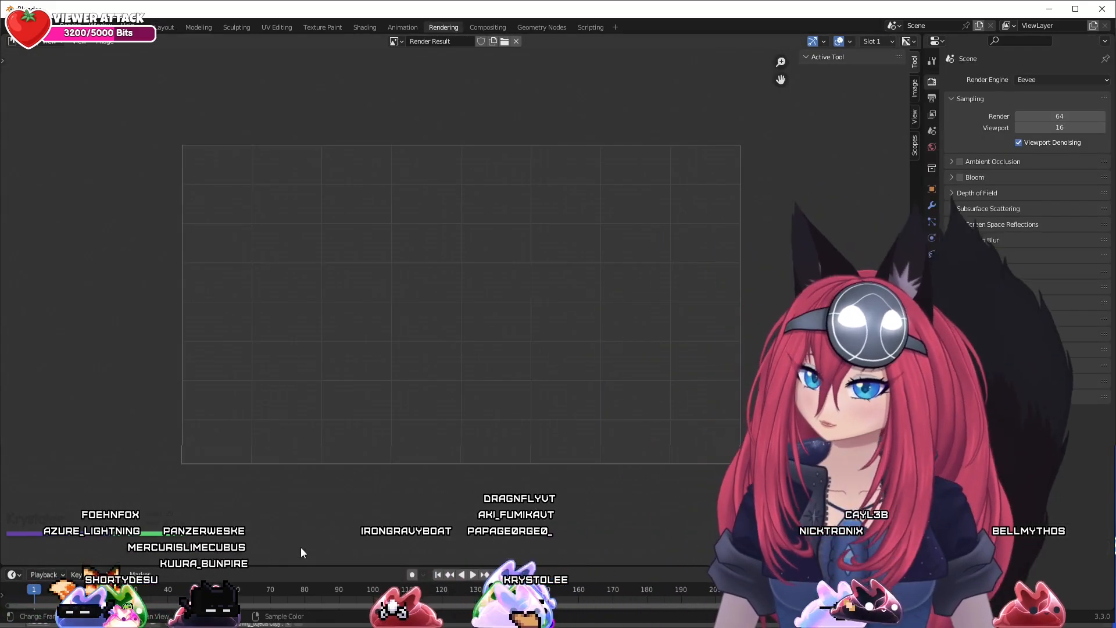
drag(300, 565, 308, 302)
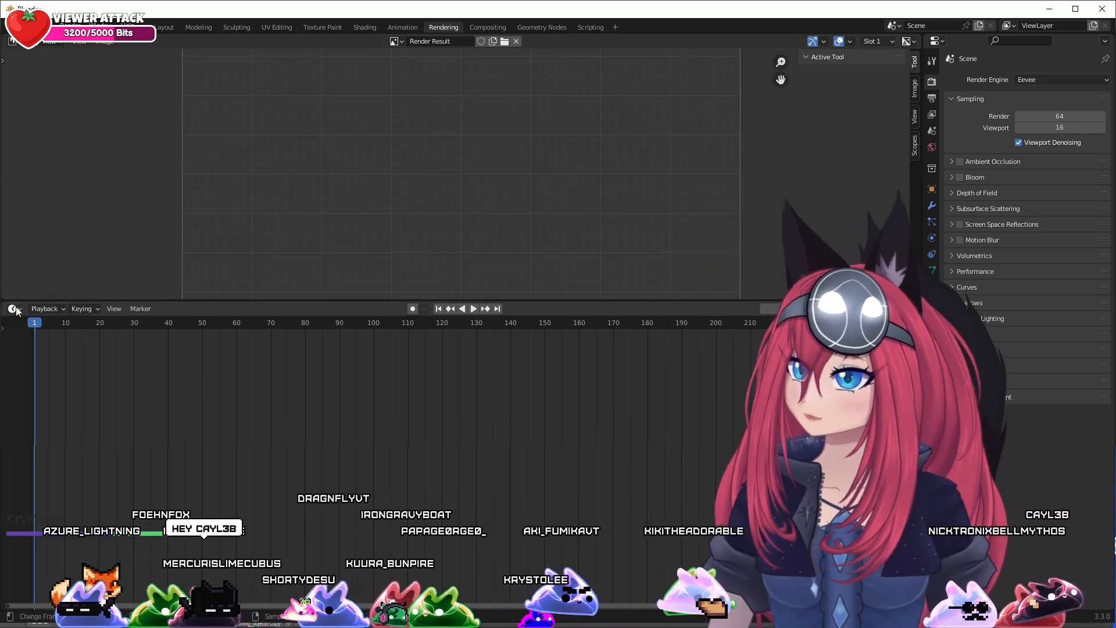
click(14, 309)
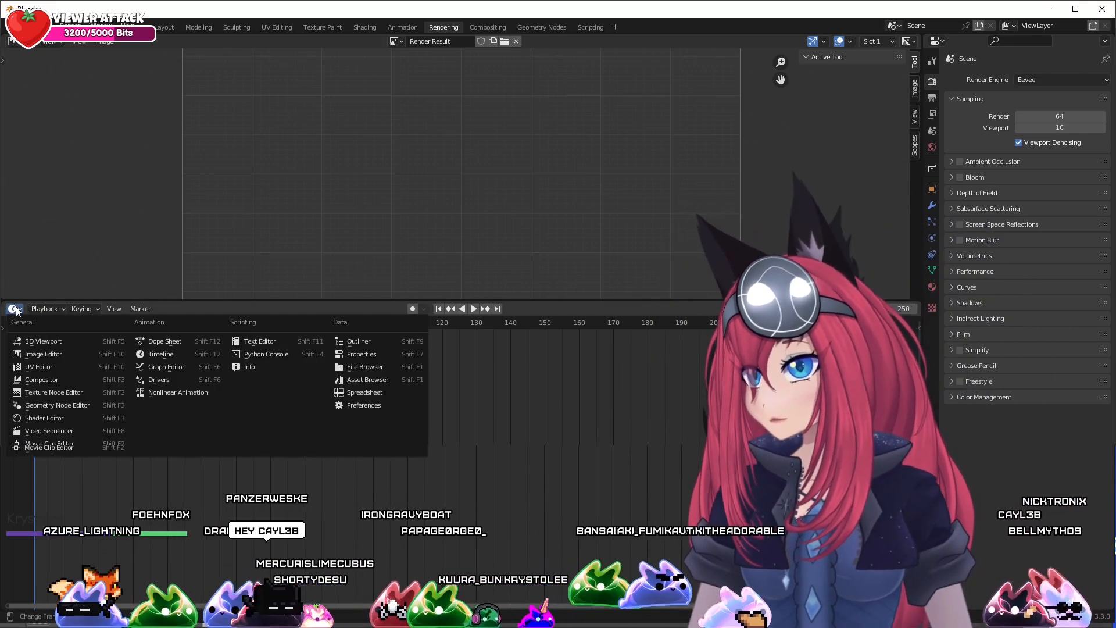
click(49, 431)
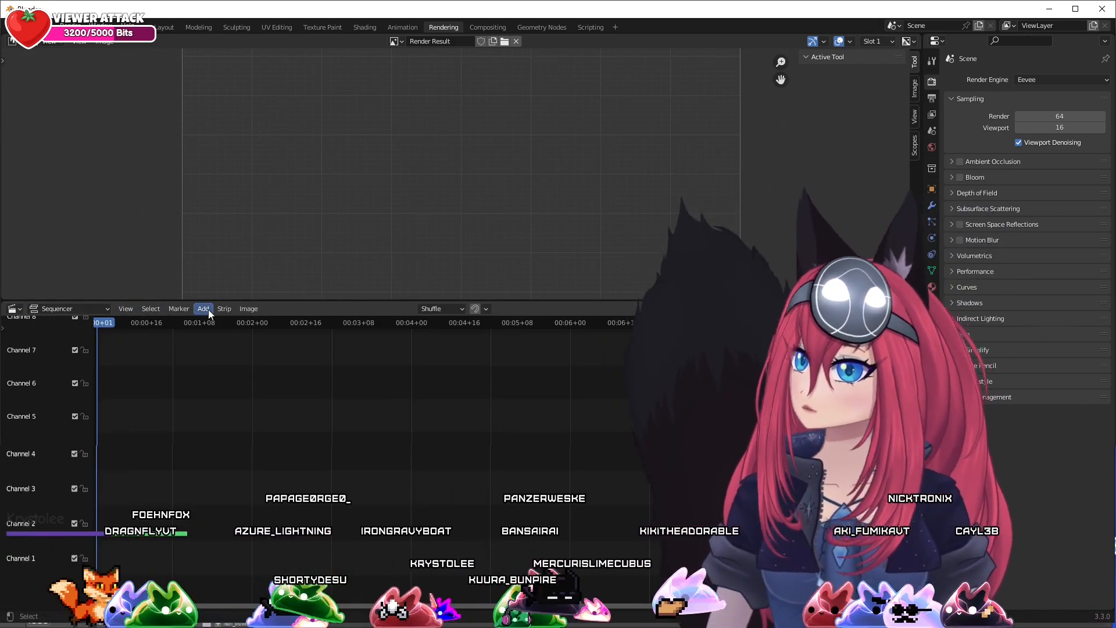
Start adding an image sequence strip and browse to the Bunny2 folder inside Imagetestsequence on the Desktop
click(206, 310)
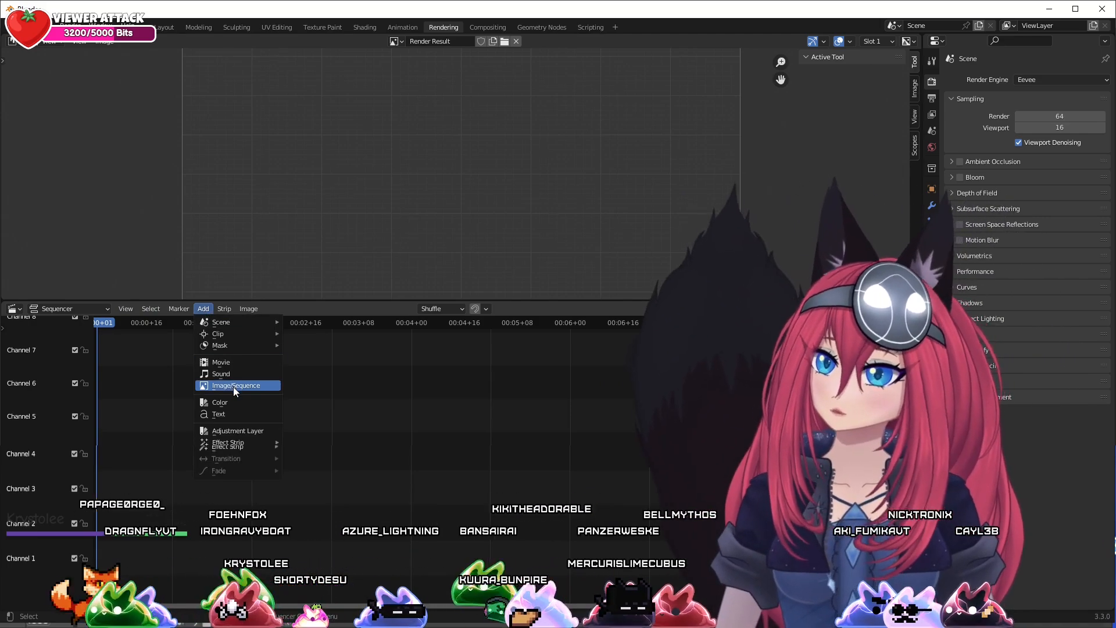
click(232, 386)
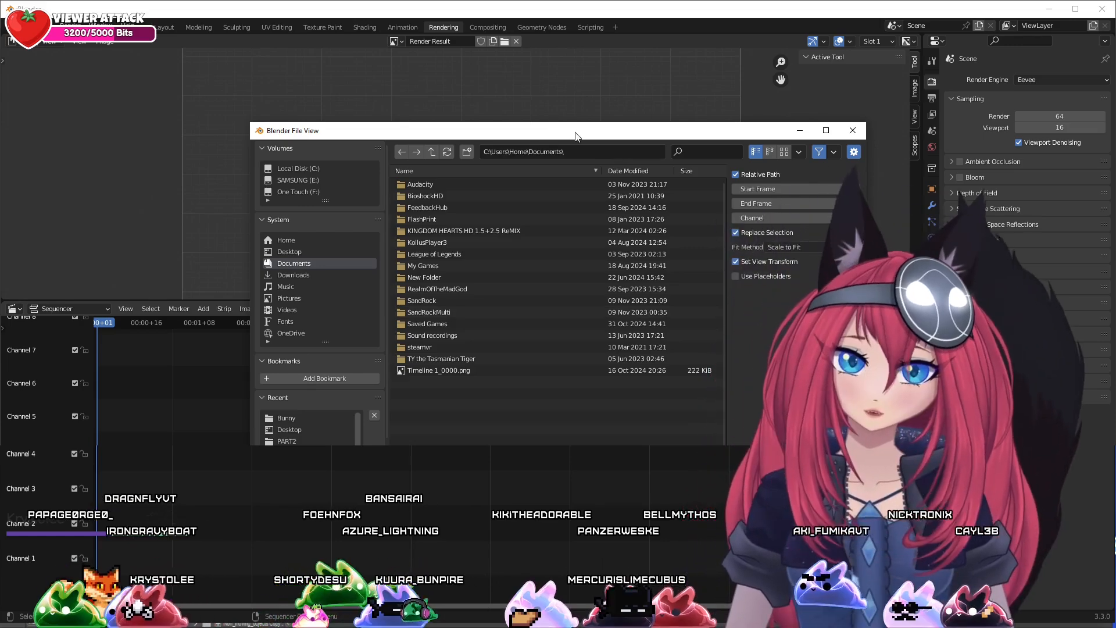
drag(574, 135, 465, 75)
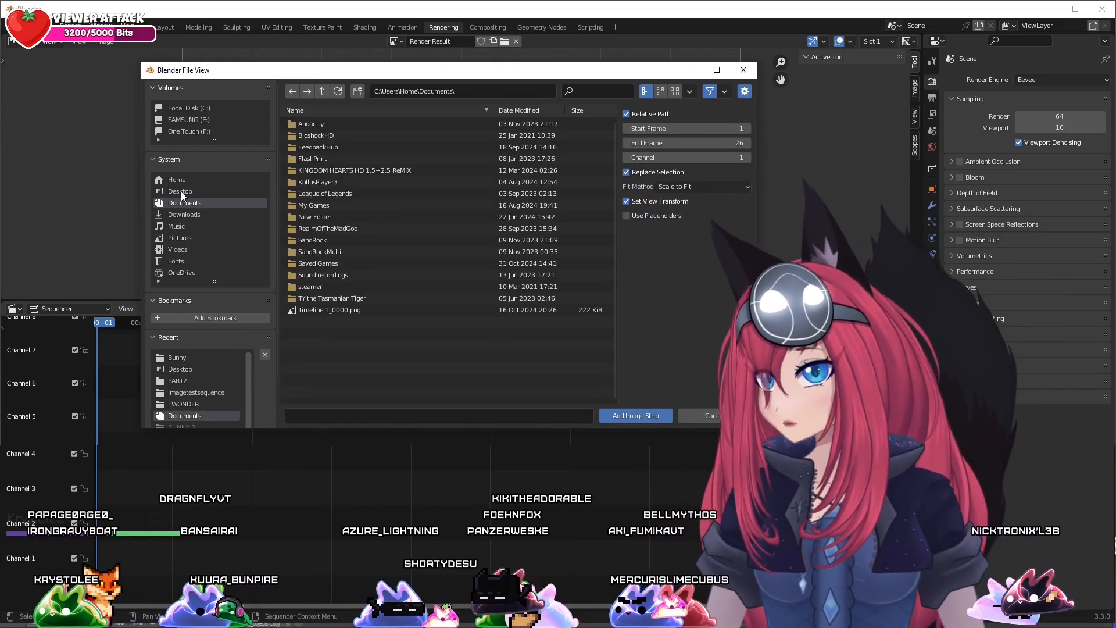
click(180, 191)
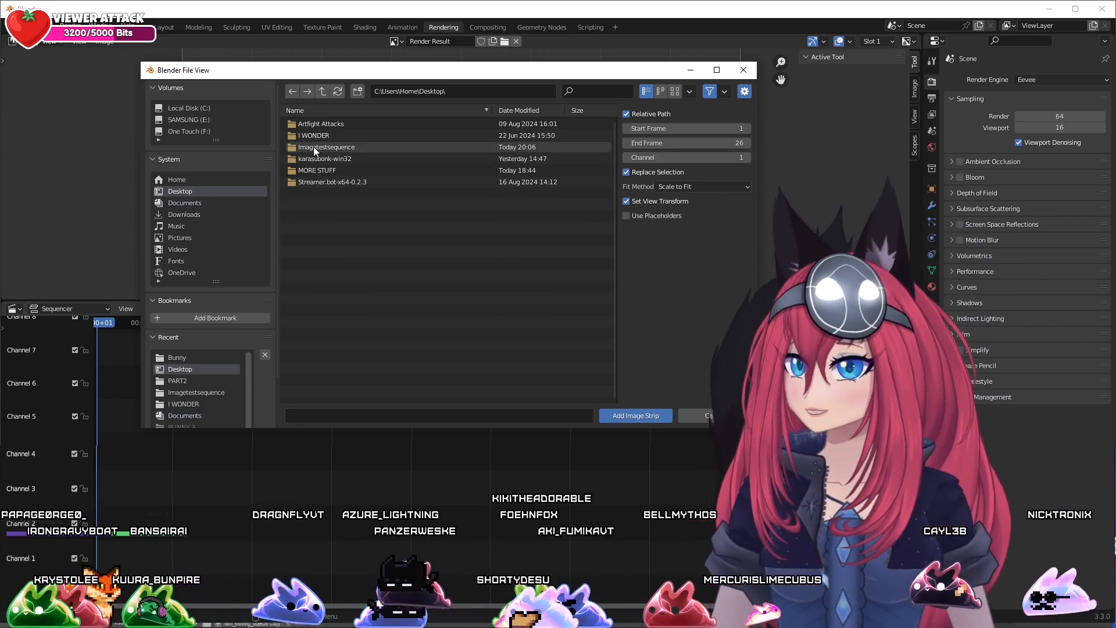
double_click(312, 149)
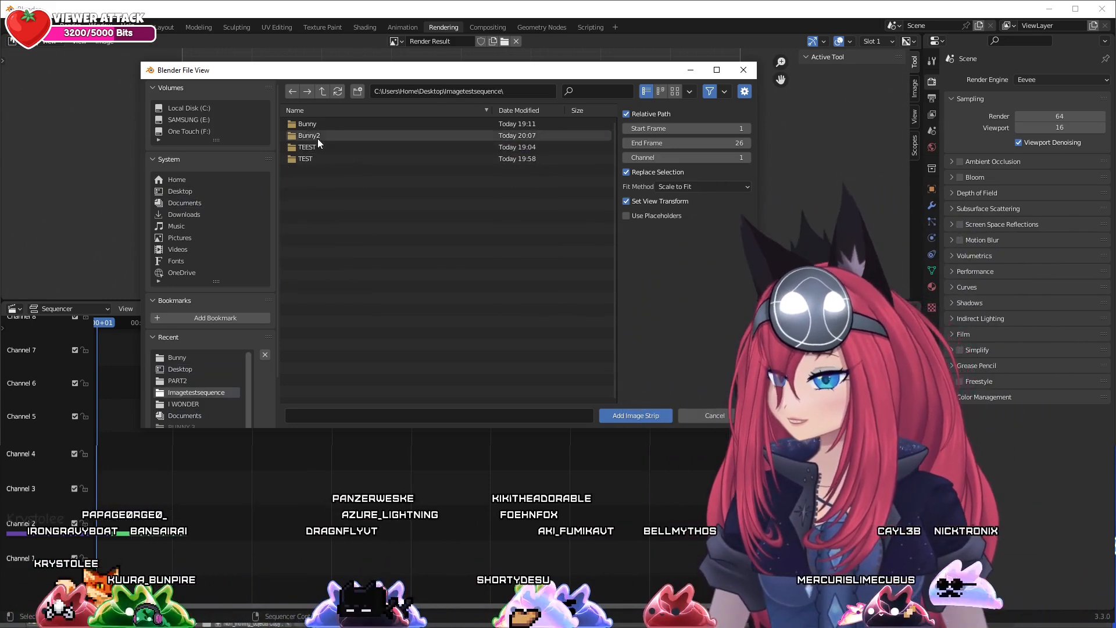
double_click(314, 136)
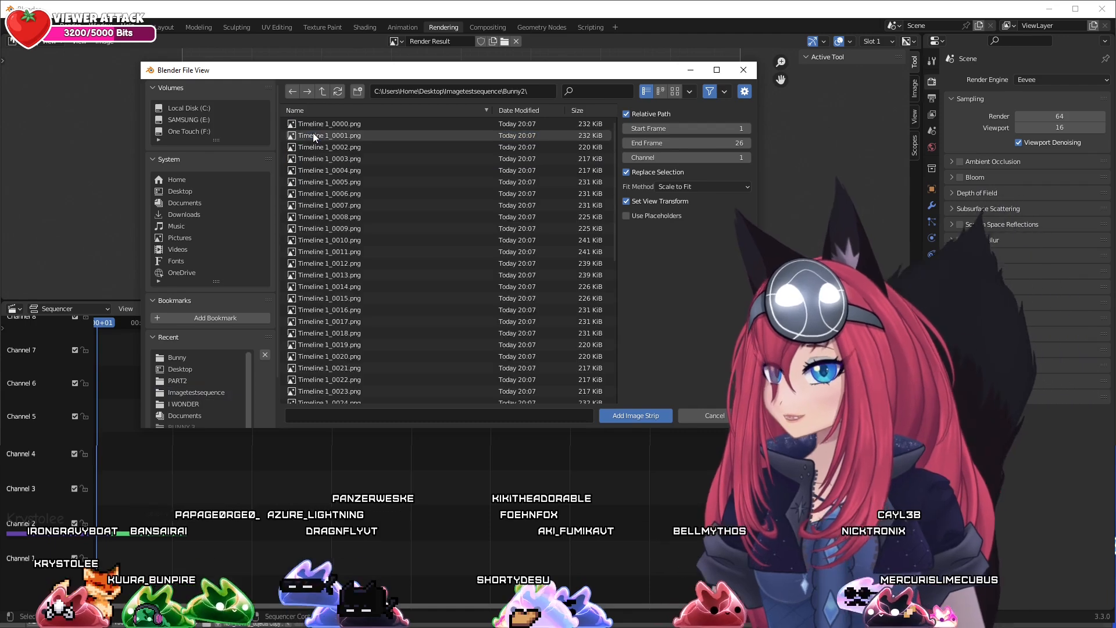
Select all frames from Timeline 1_0000.png to Timeline 1_0049.png and add them to the sequencer as an image strip
click(328, 123)
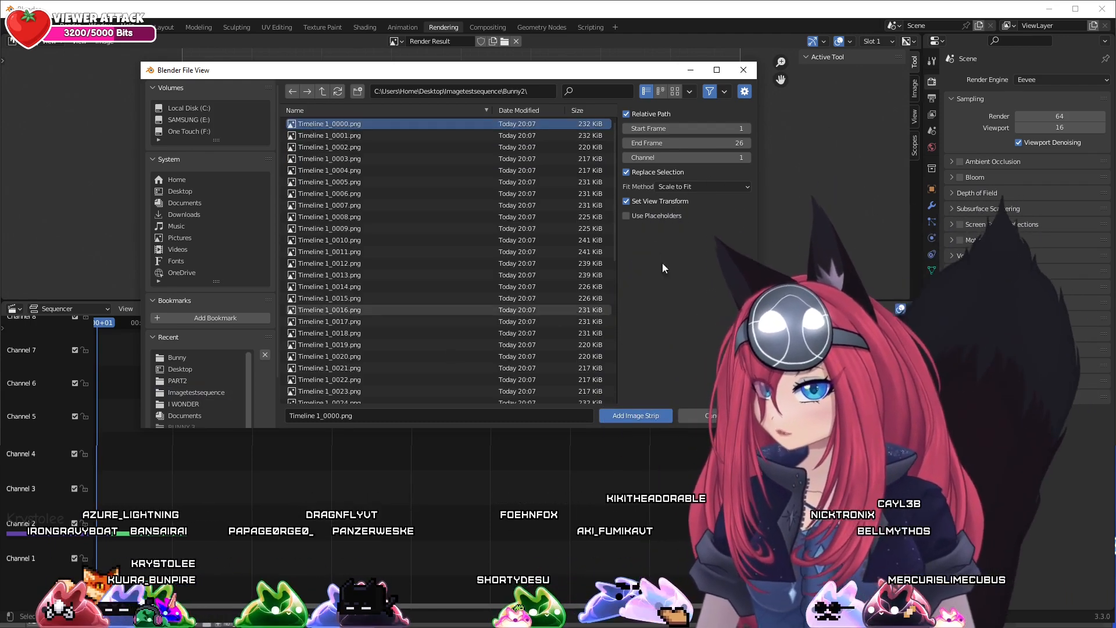
scroll(557, 263, down, 4)
scroll(557, 263, down, 5)
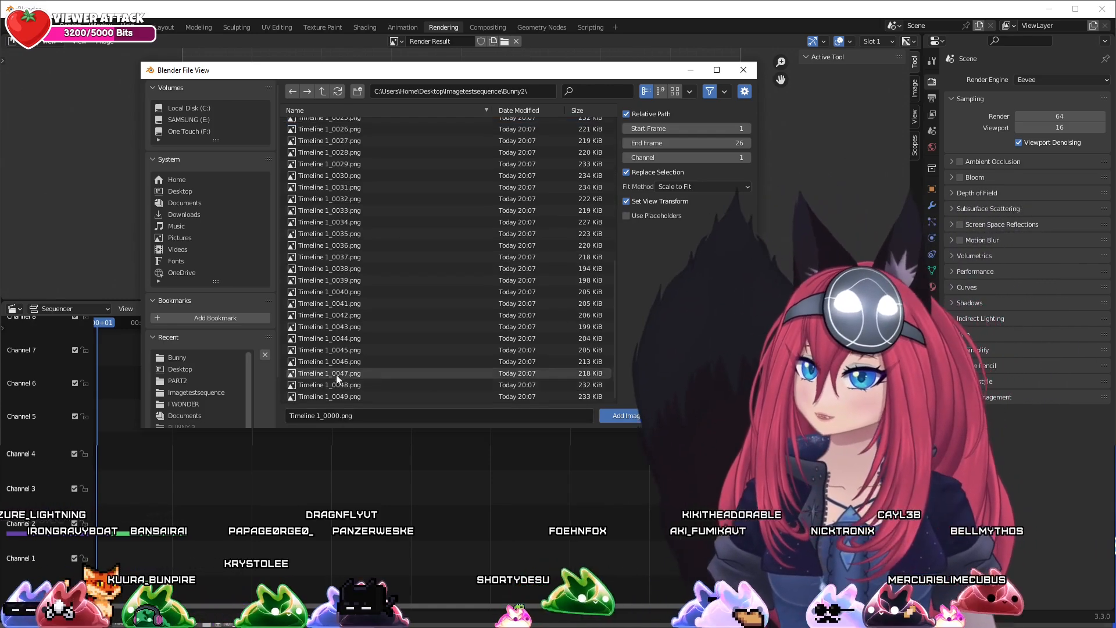
shift+click(343, 396)
scroll(343, 395, up, 8)
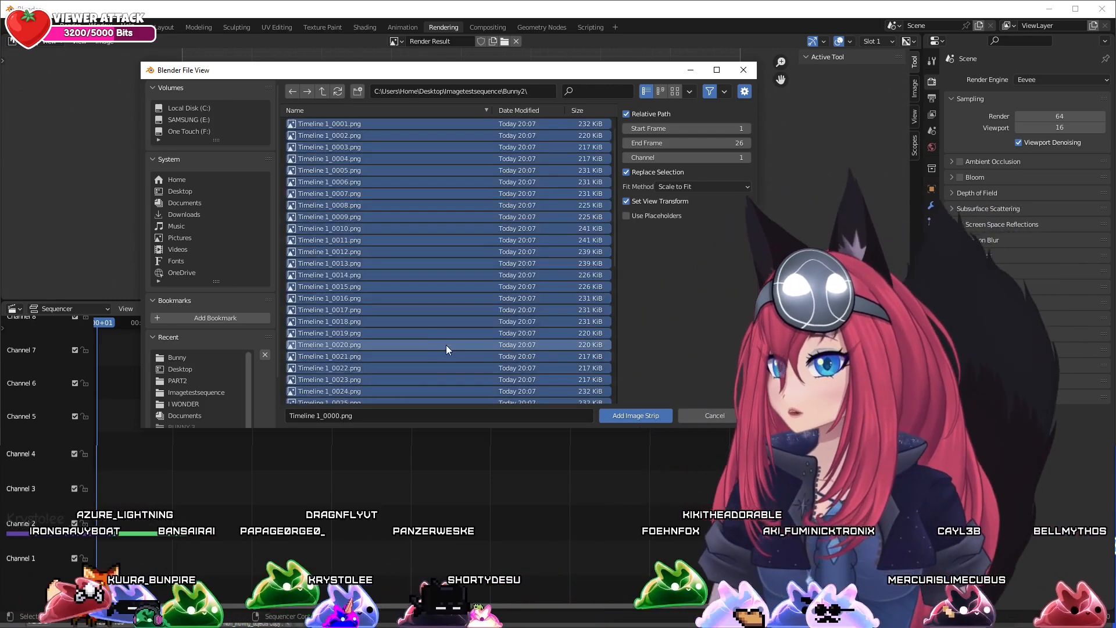
scroll(435, 341, down, 8)
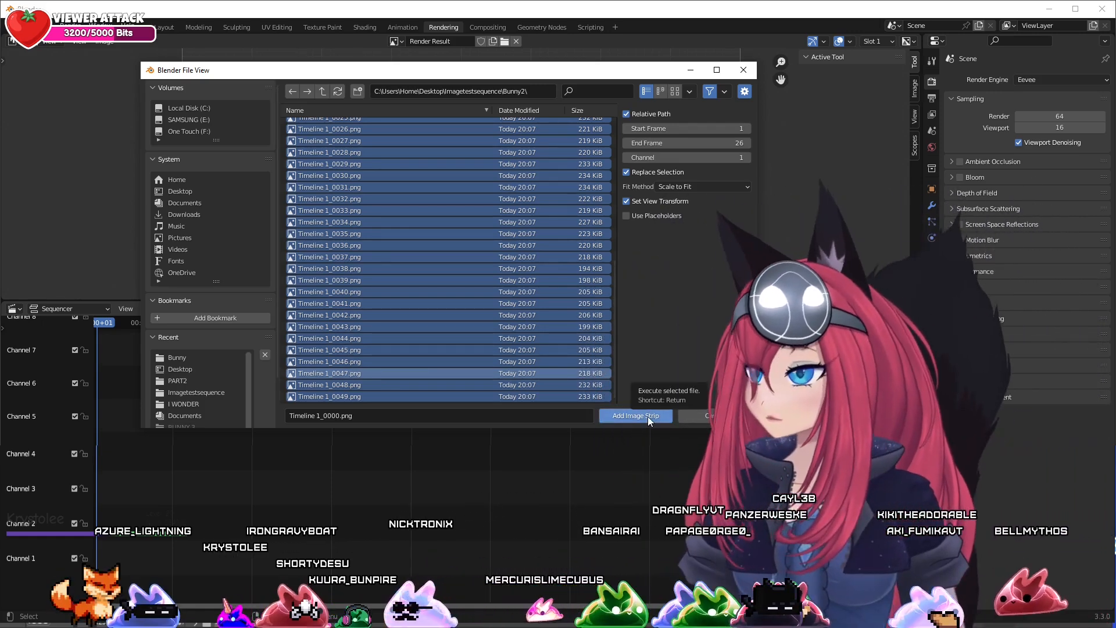
click(648, 416)
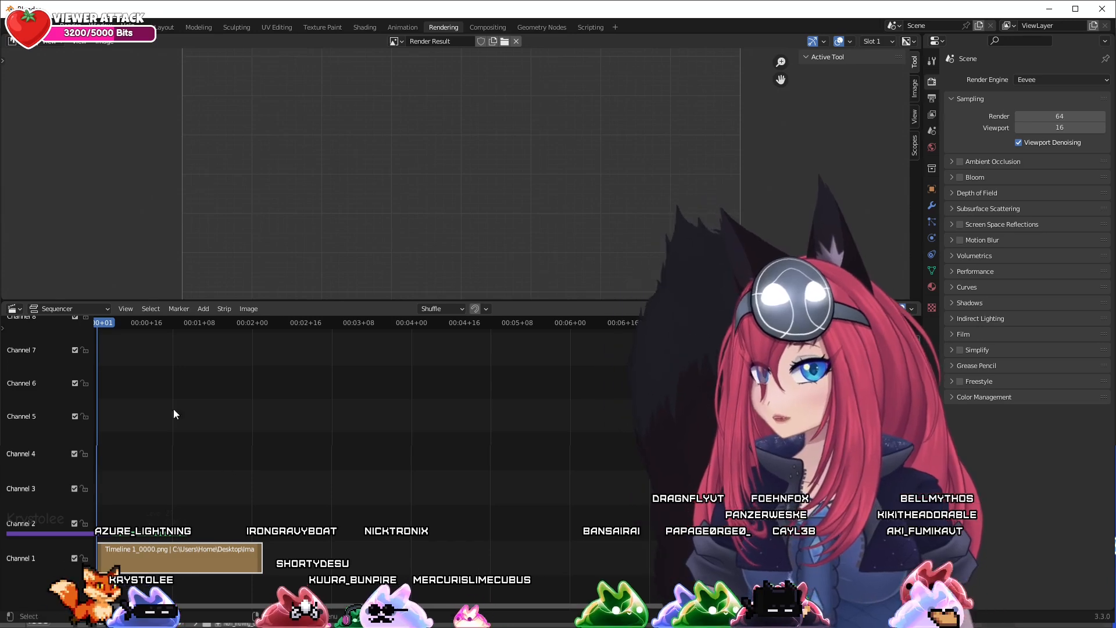
drag(141, 324, 94, 324)
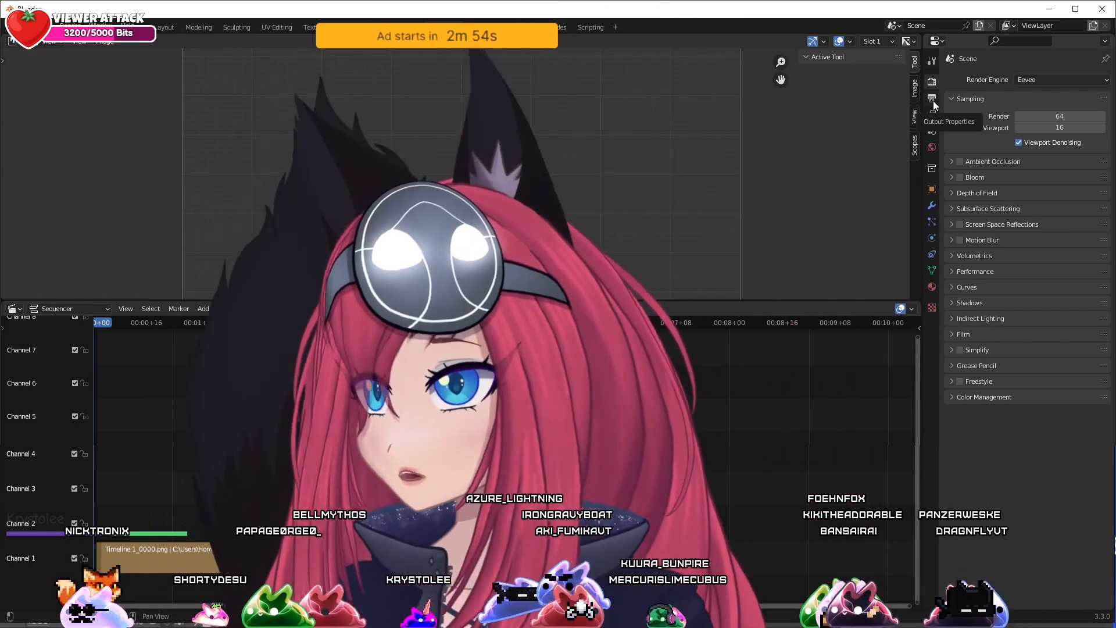
Set the scene's end frame to 49 in the output properties, and scrub the playhead past the end of the strip
click(934, 104)
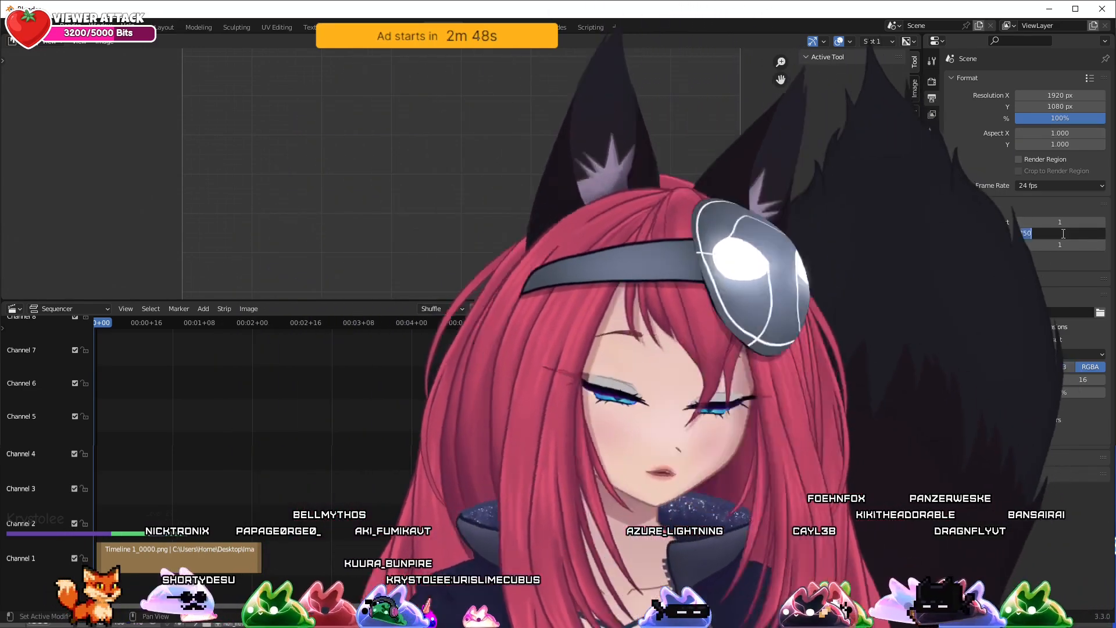
click(1063, 233)
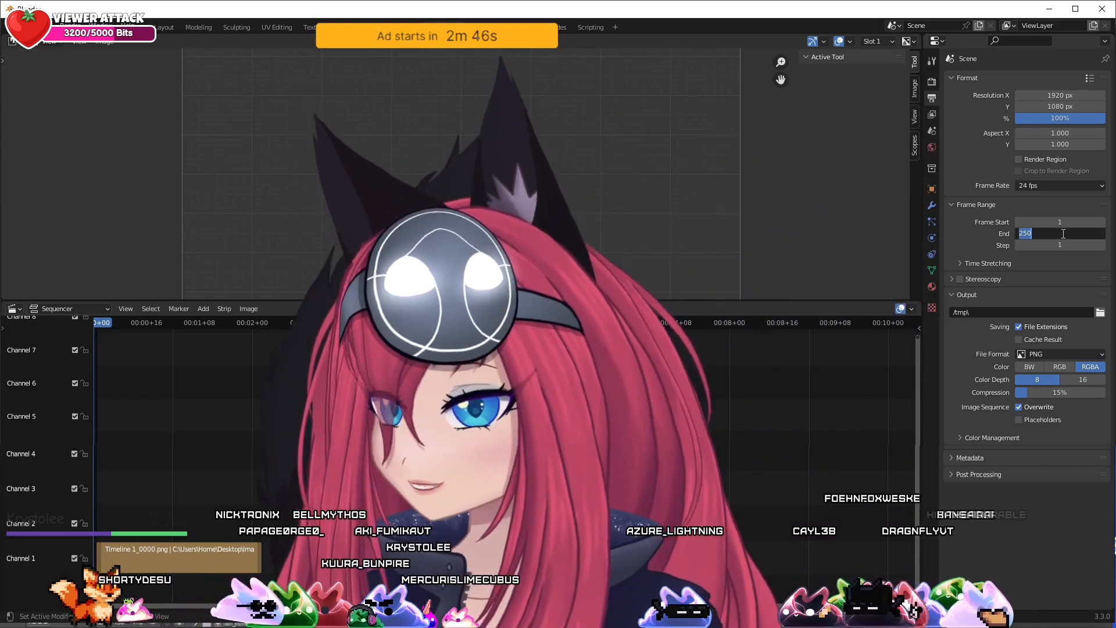
text(49)
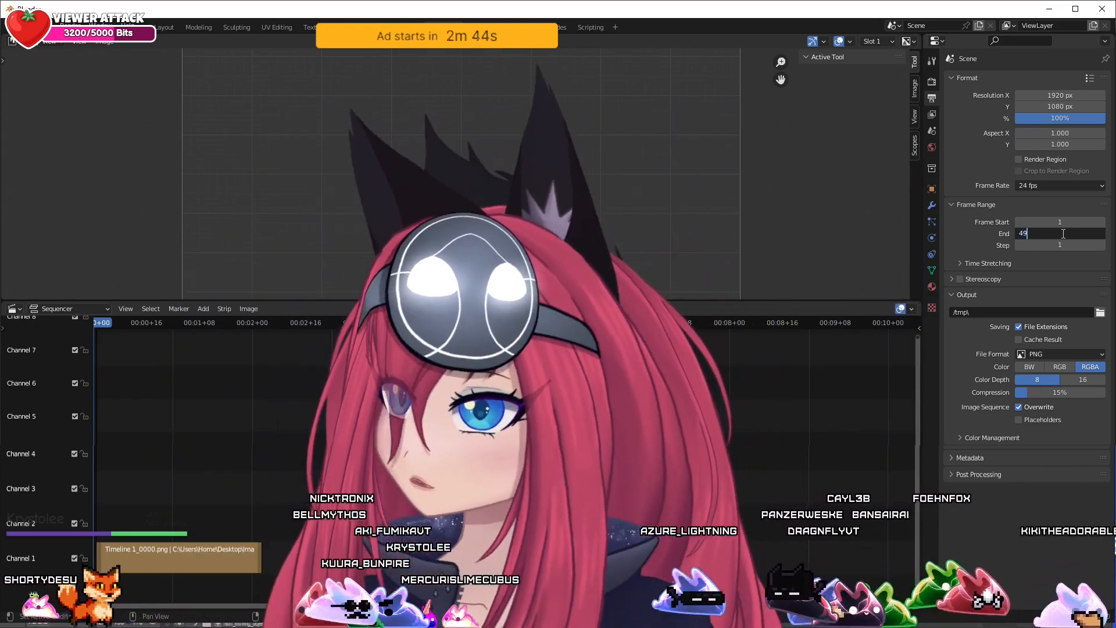
key(Return)
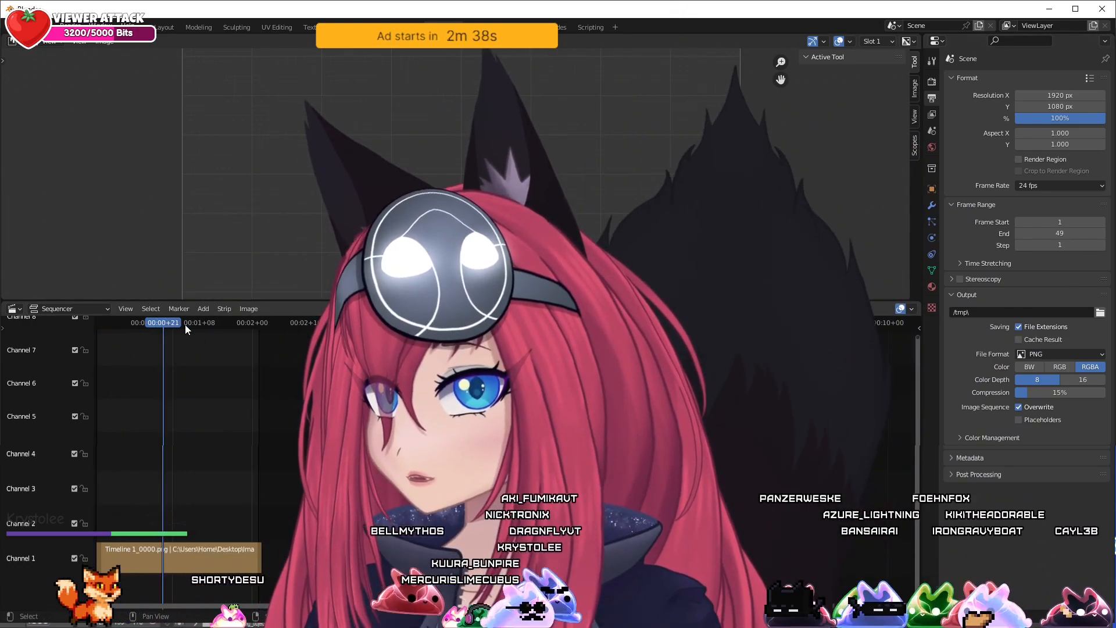
drag(239, 324, 272, 324)
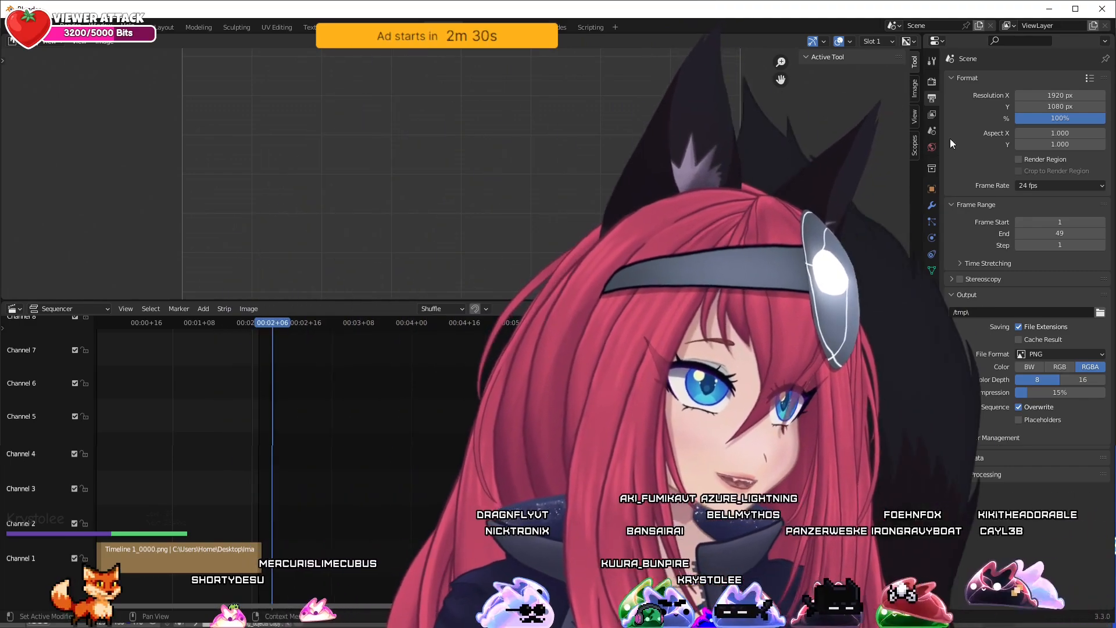
Collapse the Format and Frame Range settings, and set the render output path to the Desktop
click(952, 78)
click(953, 93)
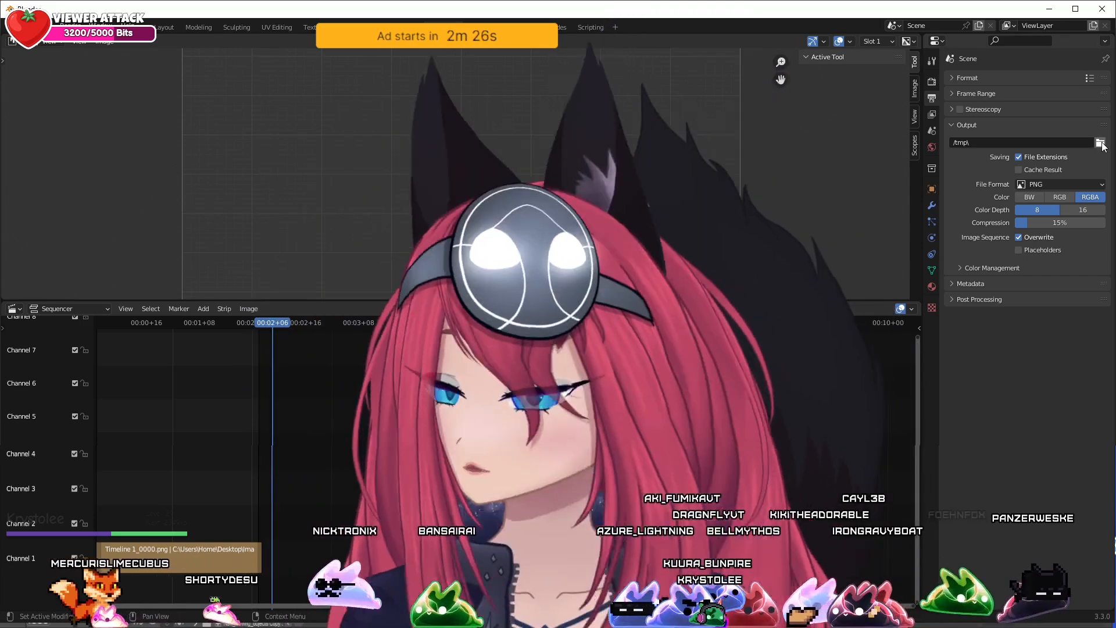
click(1101, 144)
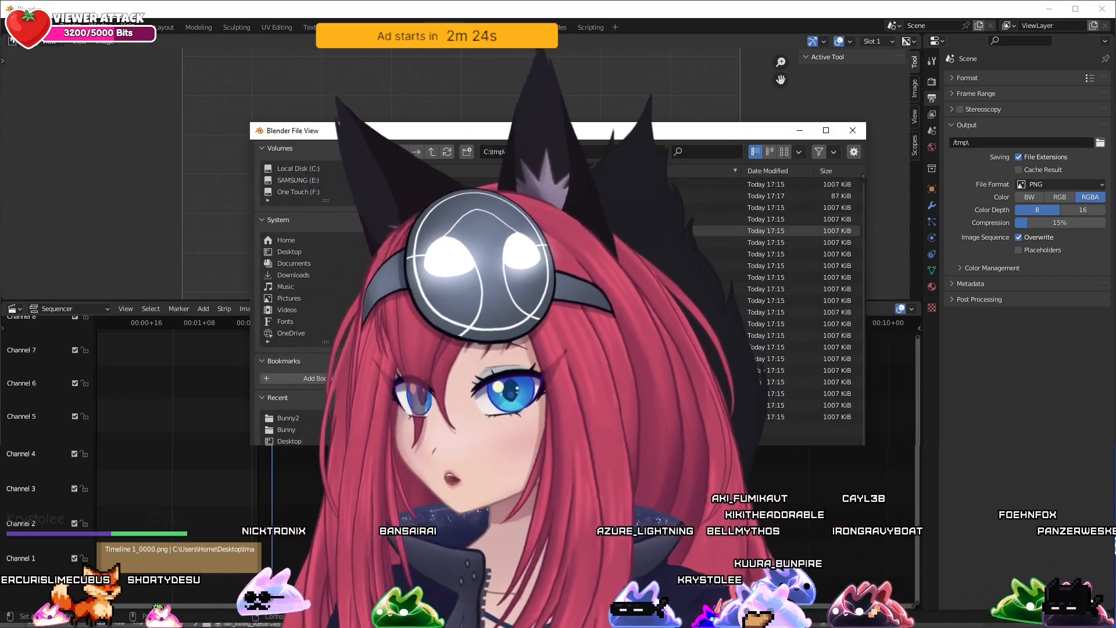
click(290, 252)
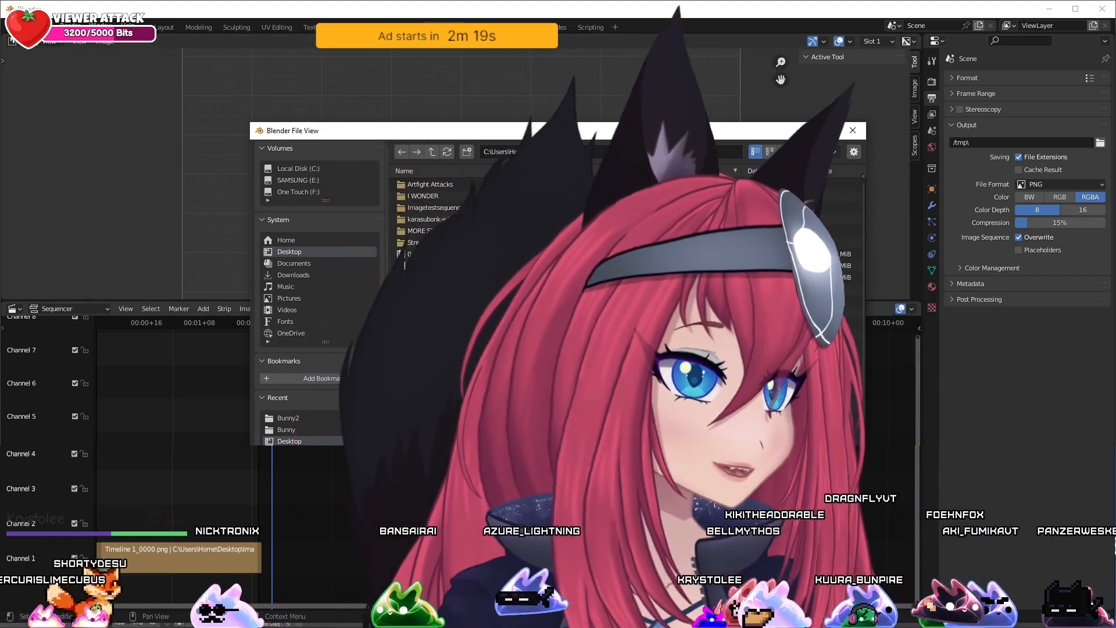
click(733, 433)
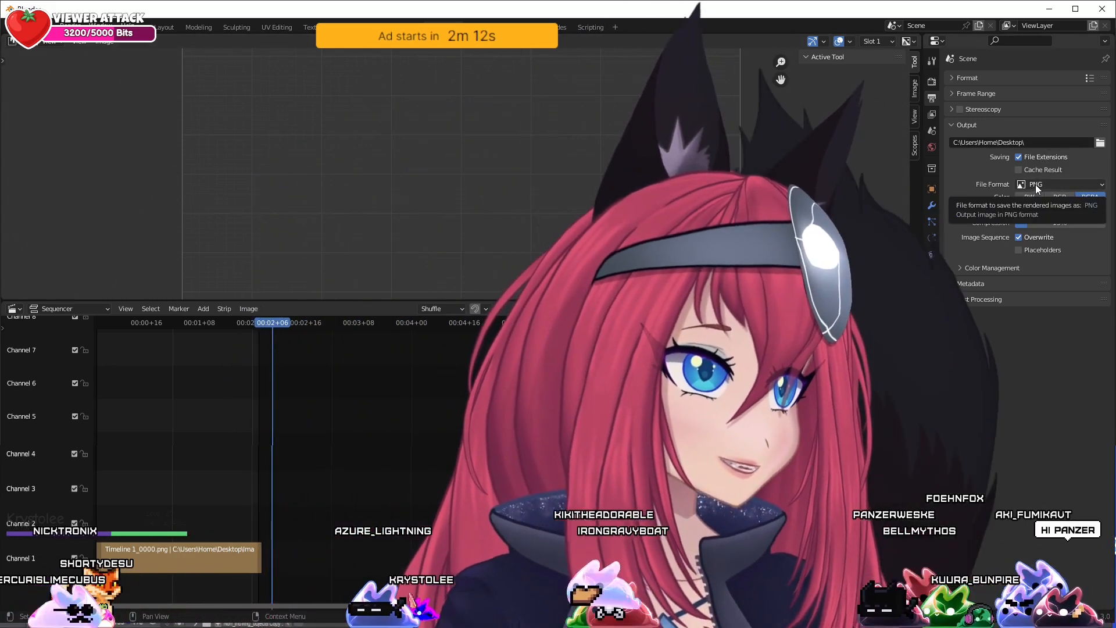
Set the output file format to FFmpeg Video and its encoding container to QuickTime
click(1035, 184)
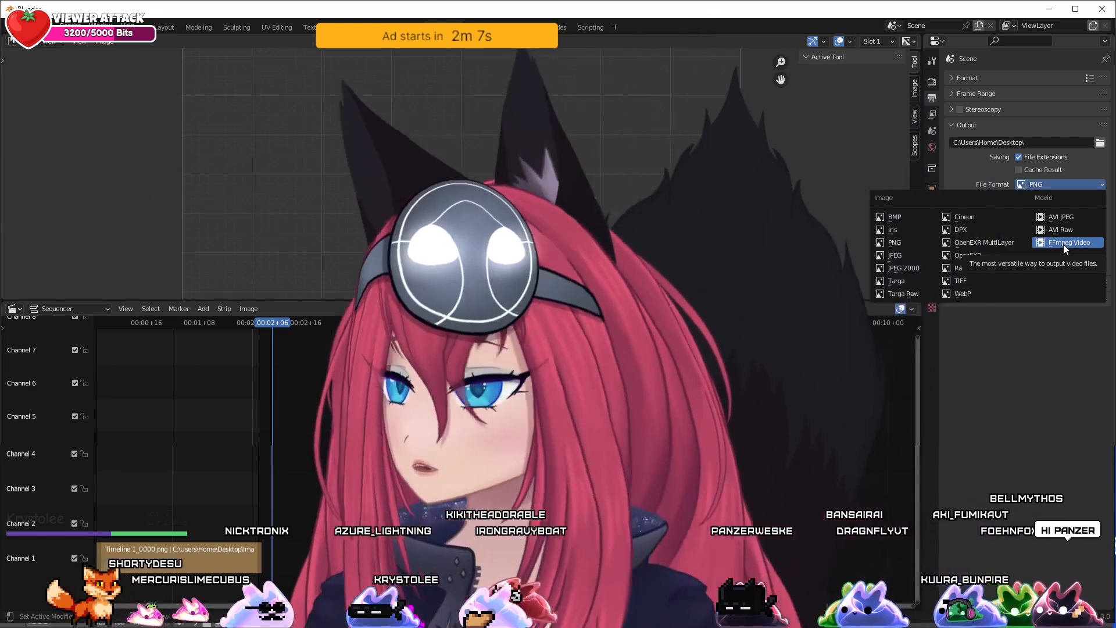
click(1063, 245)
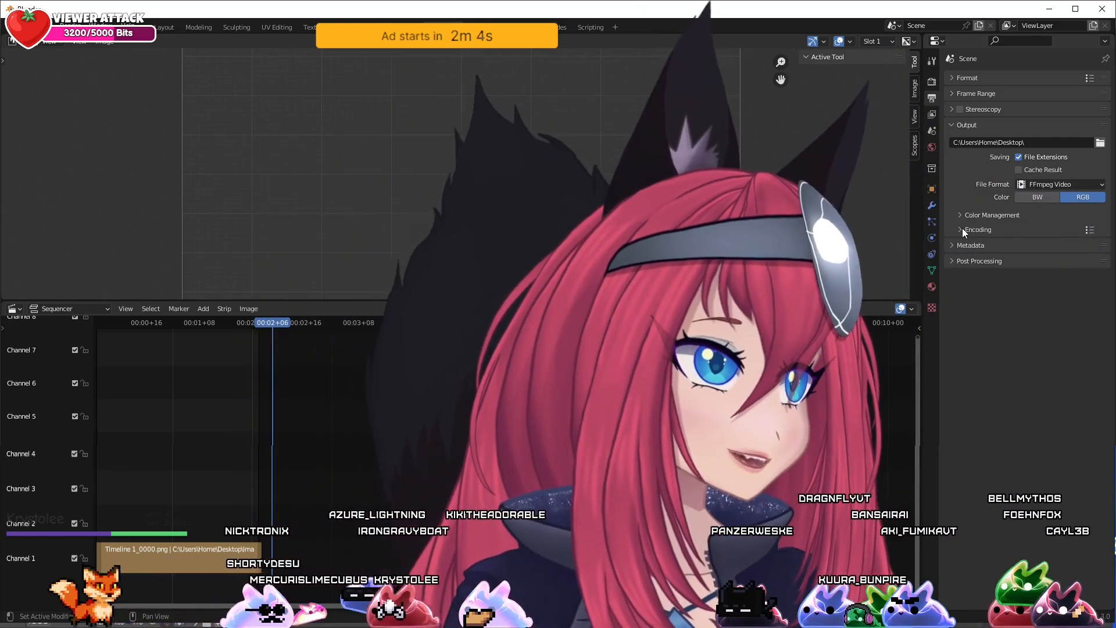
click(962, 229)
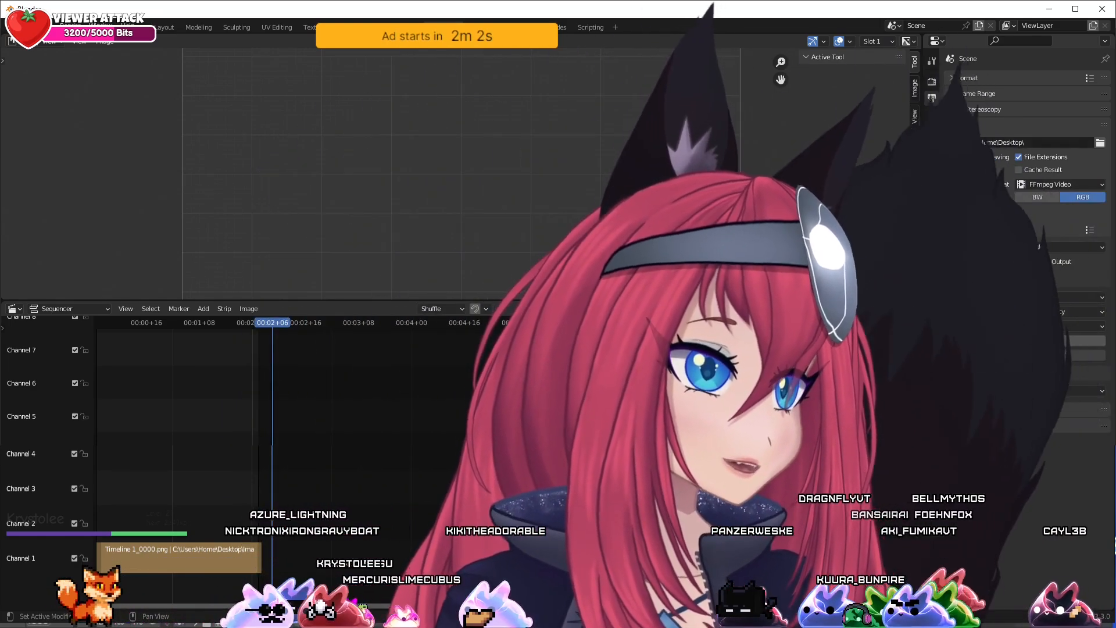
click(1053, 245)
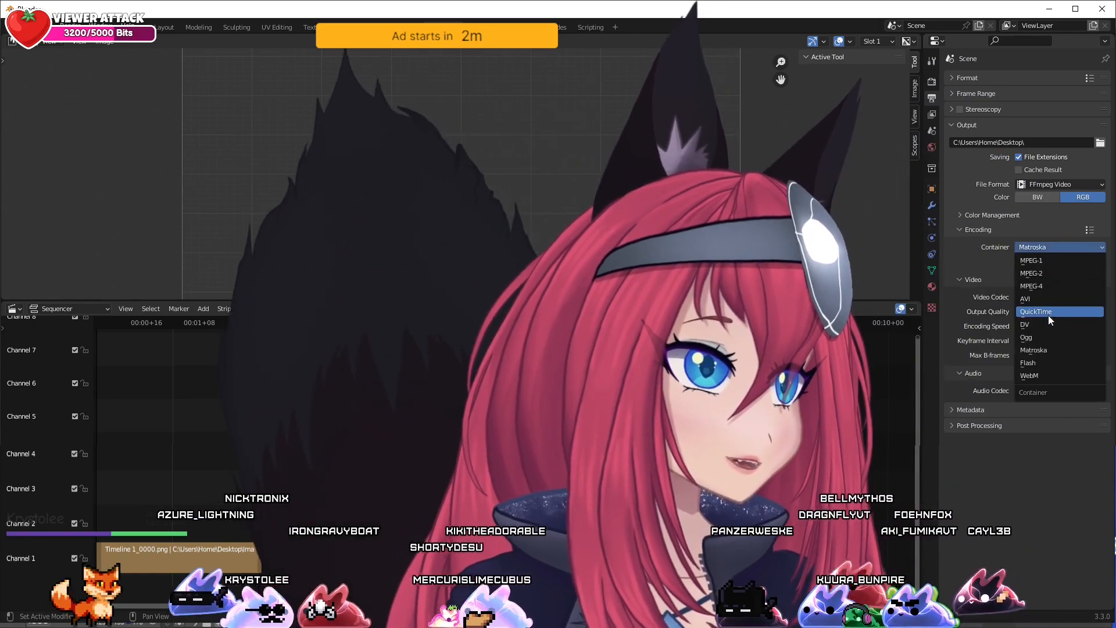
click(1050, 311)
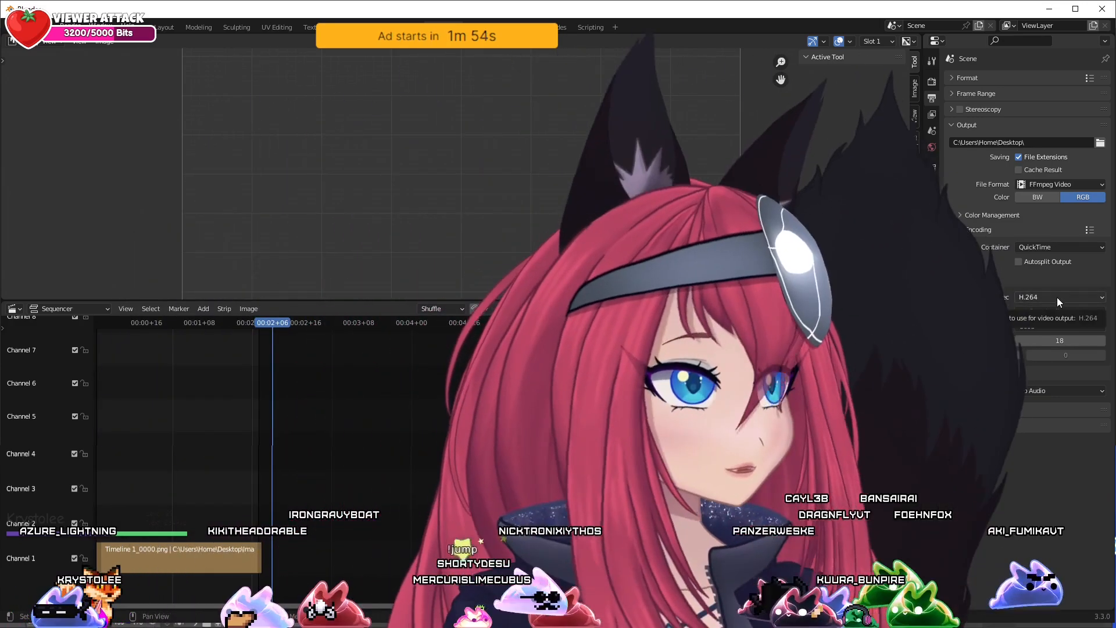
Set the video codec to QT rle / QT Animation and the output color to RGBA
click(1057, 298)
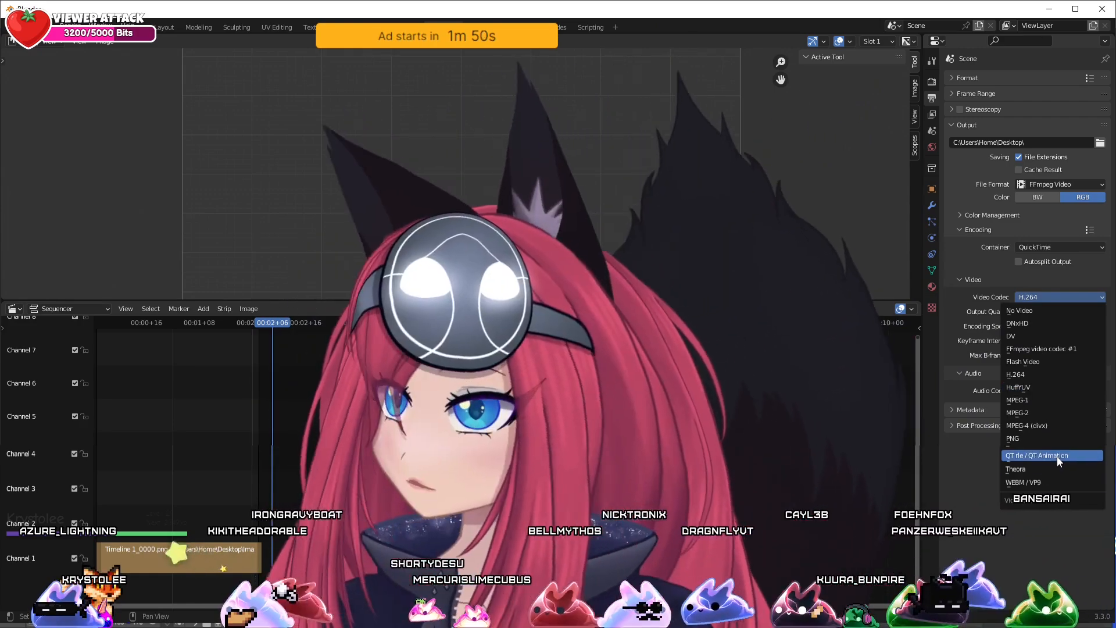
click(1057, 456)
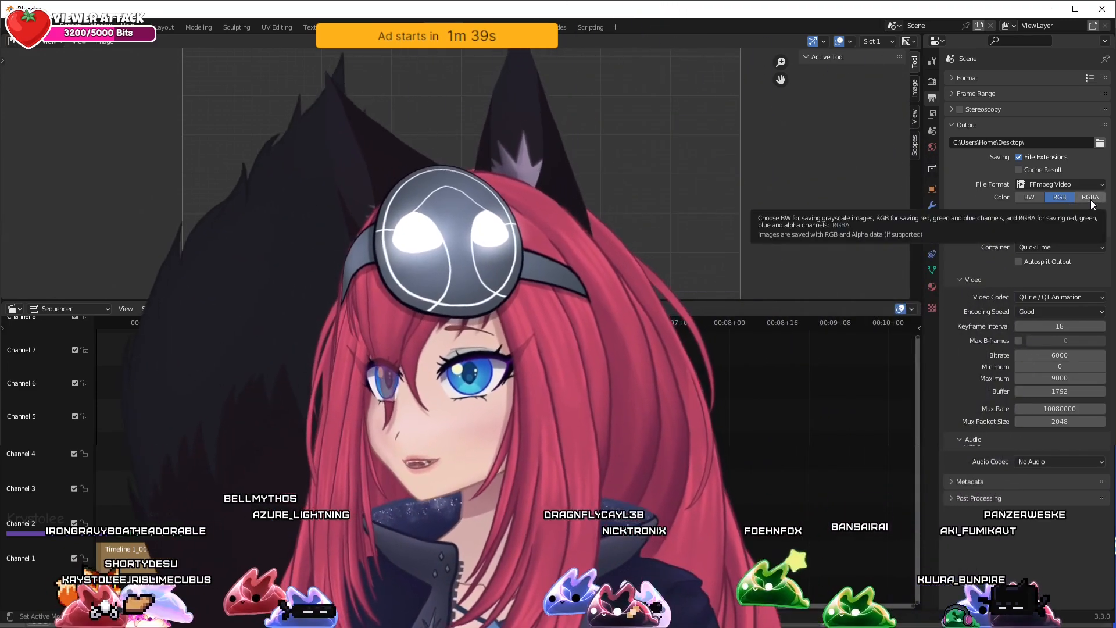
click(1092, 198)
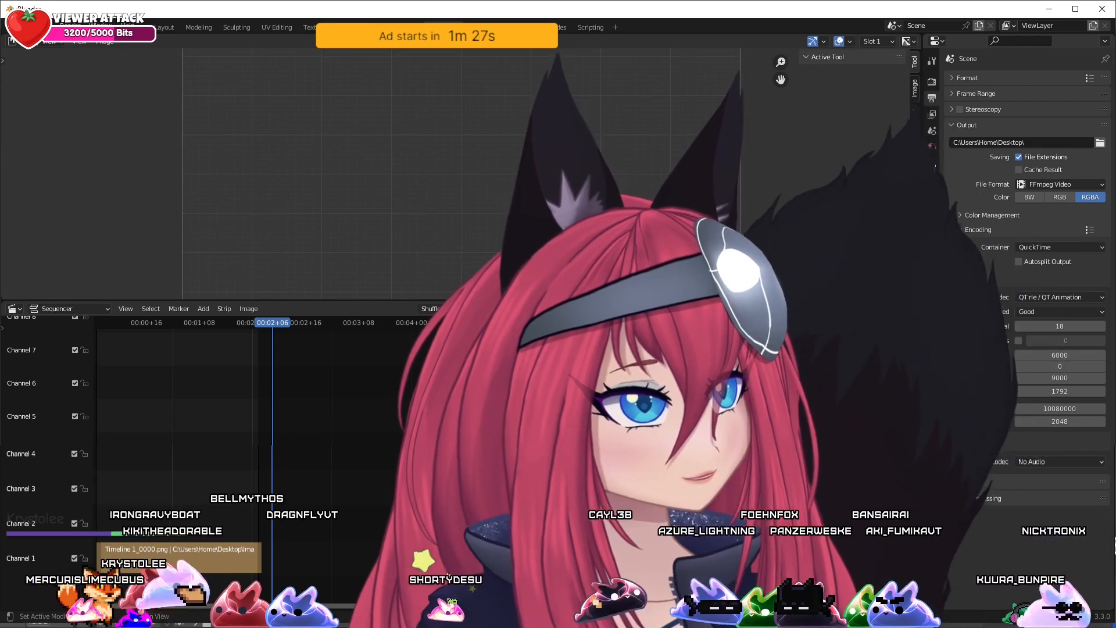
Collapse the Output settings and render the sequence as an animation
click(956, 122)
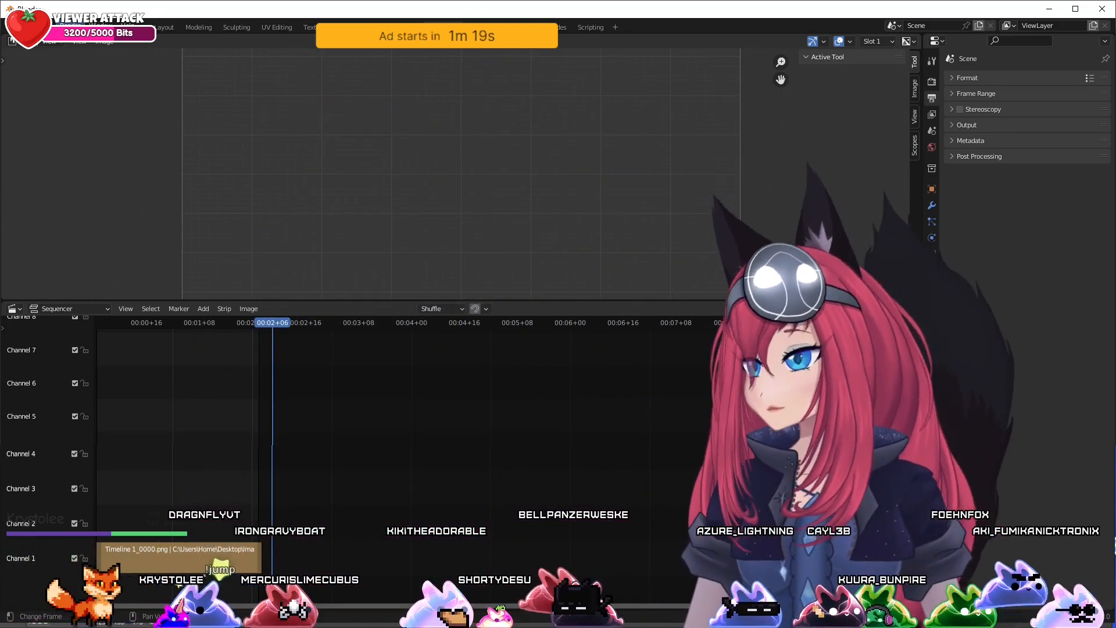
click(69, 27)
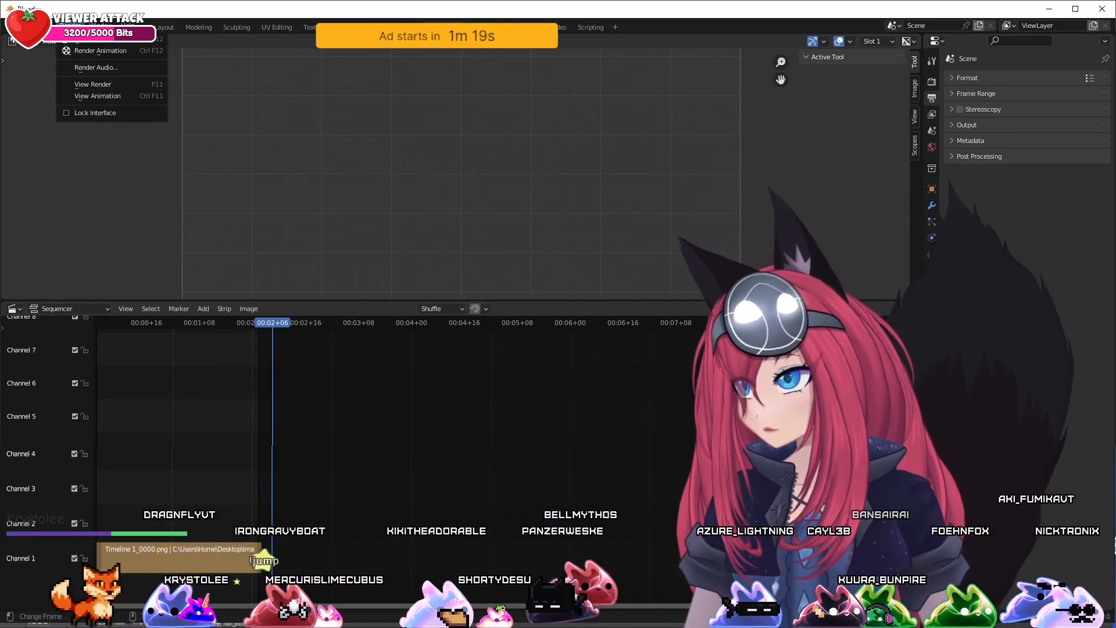
click(83, 41)
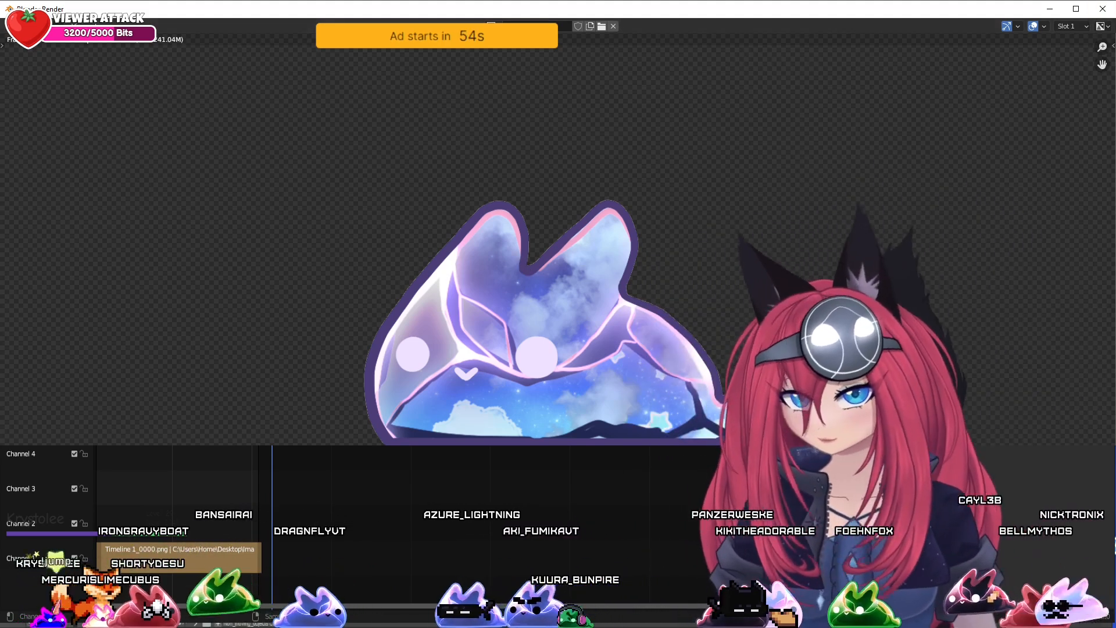
Switch to OBS and add a new Media Source named "The SKY BUNNY" to the ART scene
drag(593, 465, 637, 21)
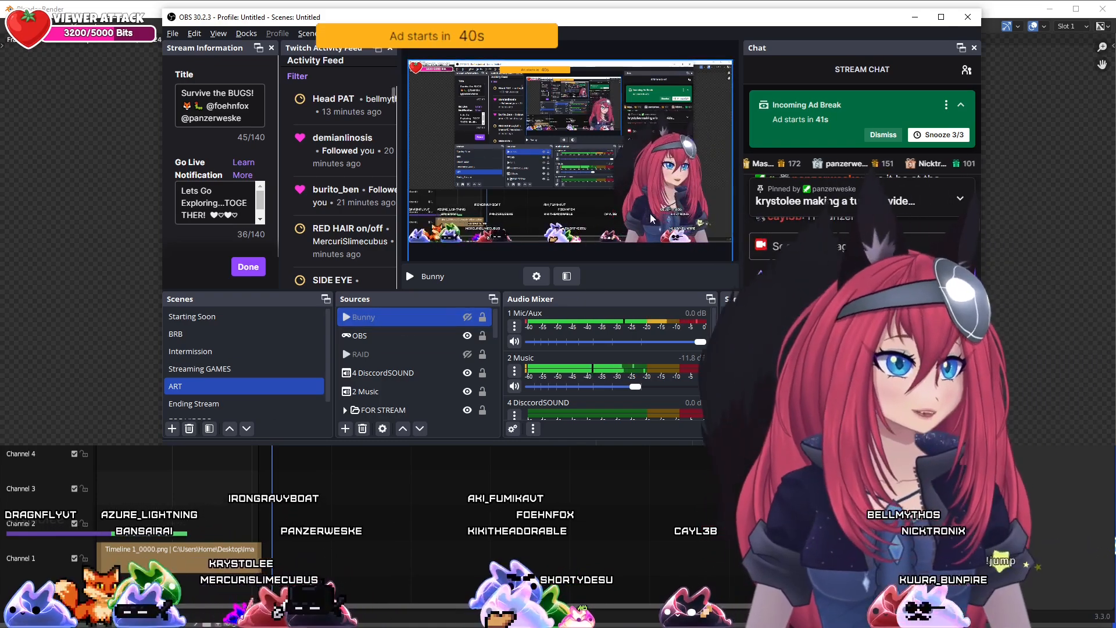
click(344, 430)
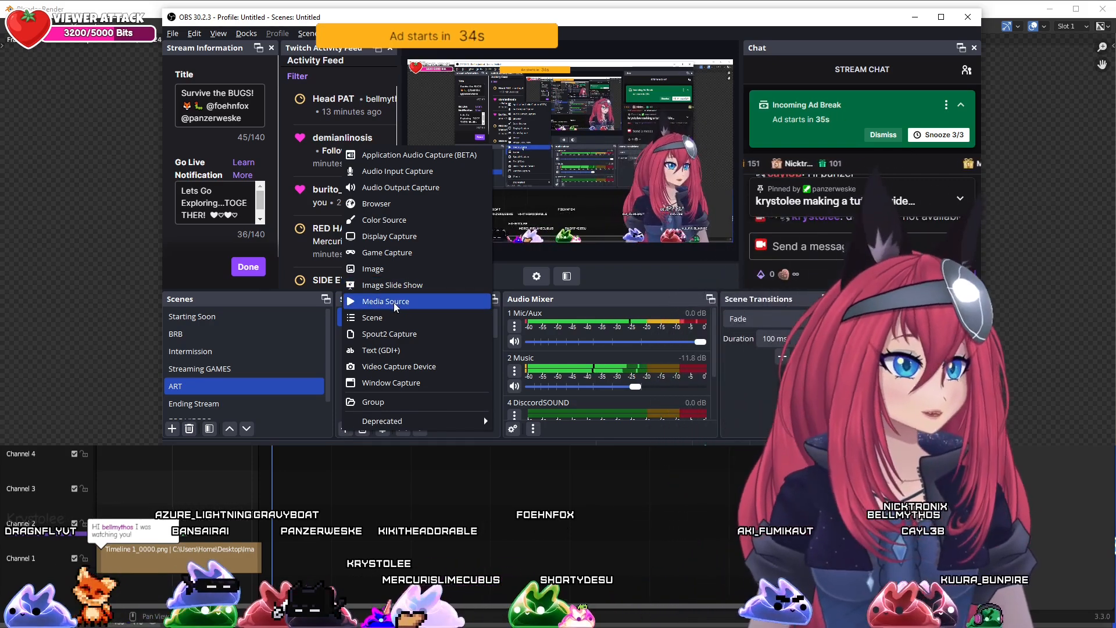
click(394, 305)
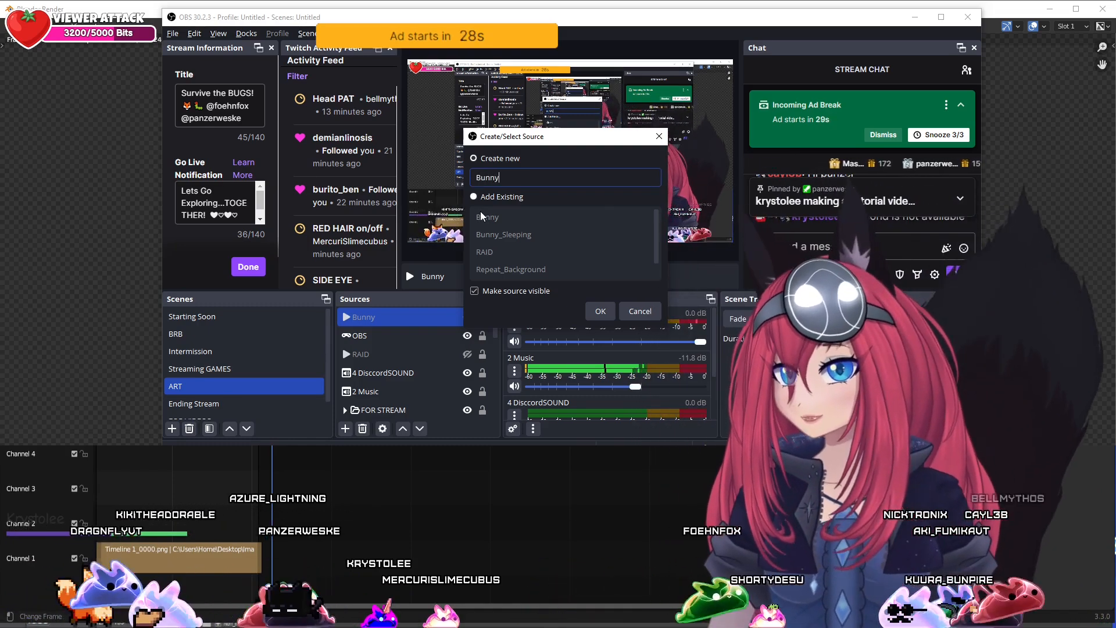
key(BackSpace)
key(BackSpace)
key(BackSpace)
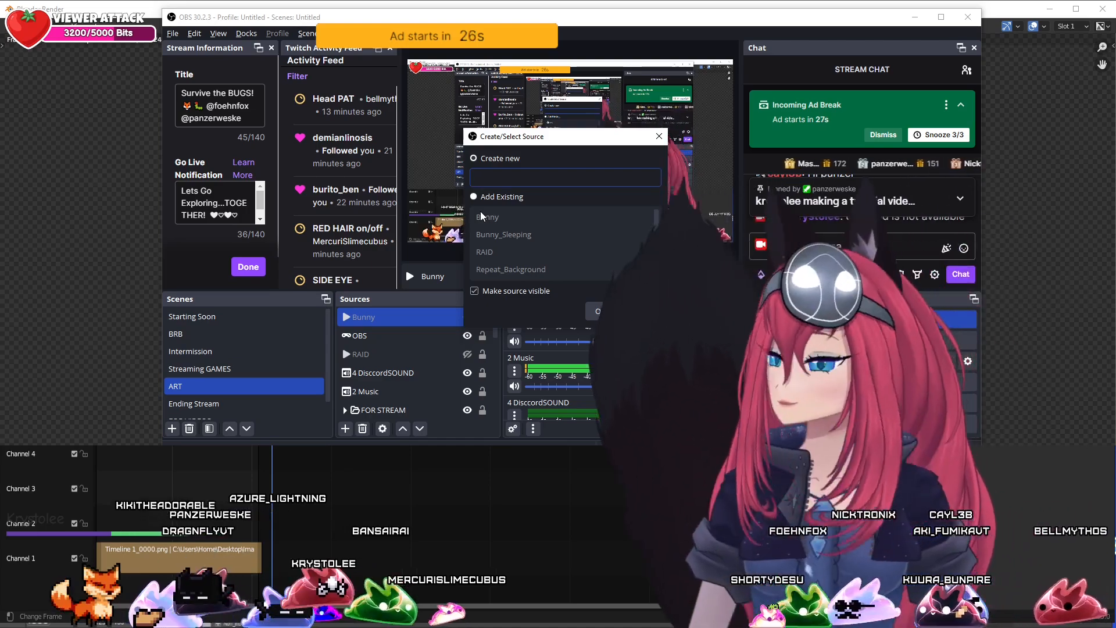
text(he SKY BUNNY)
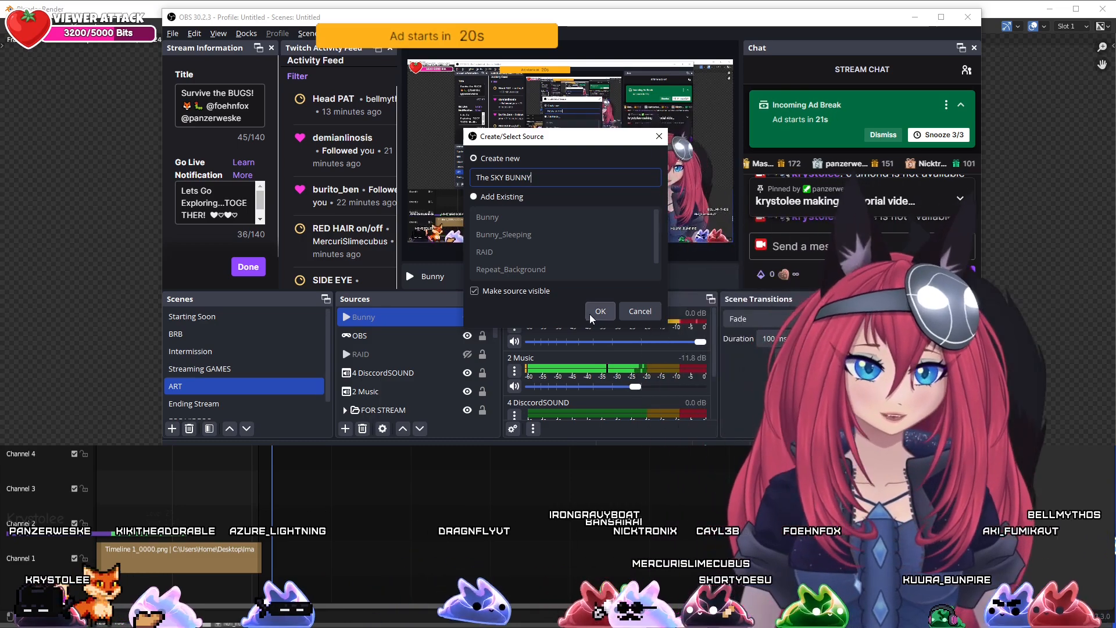
click(590, 313)
Load 0001-0049.mov from the Desktop as the source's local file, turn on Loop, and accept the properties
drag(640, 34, 372, 53)
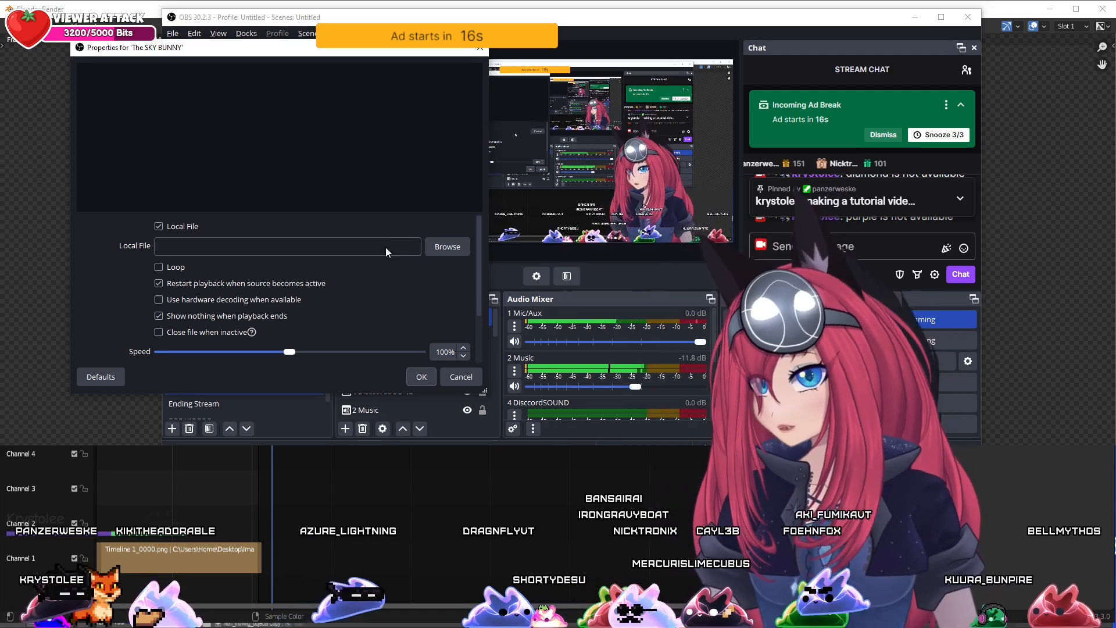
click(447, 246)
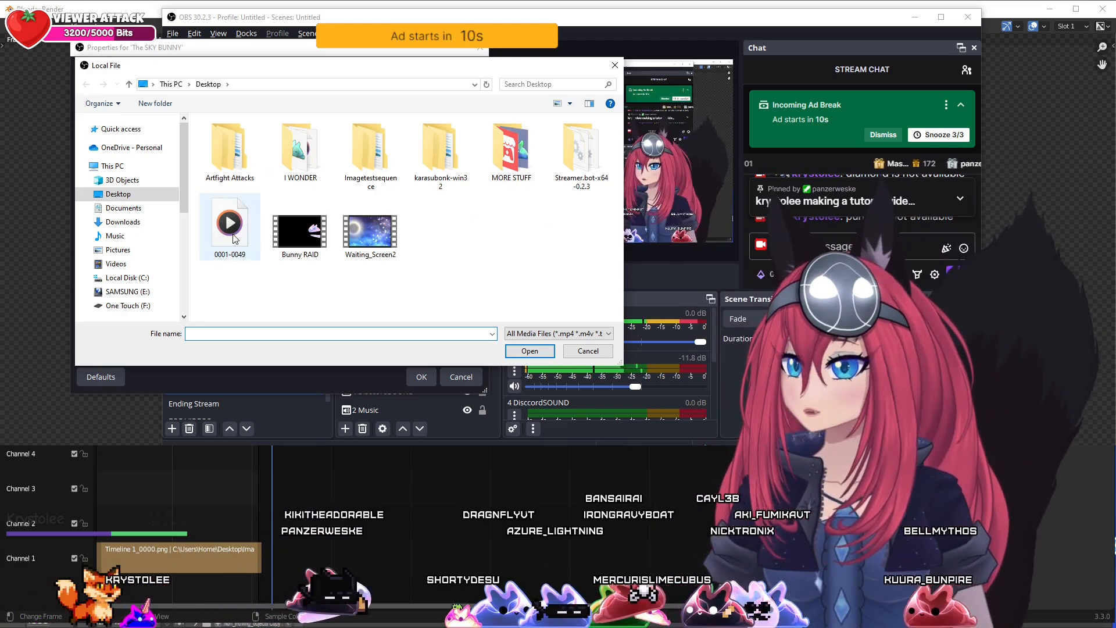
click(300, 233)
click(235, 230)
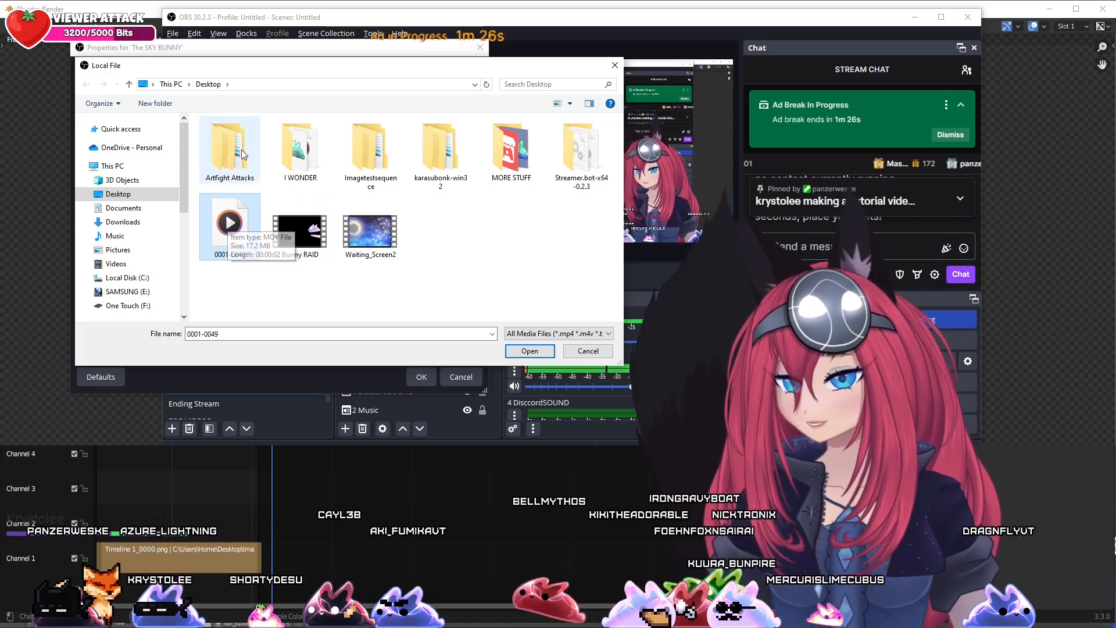
click(530, 352)
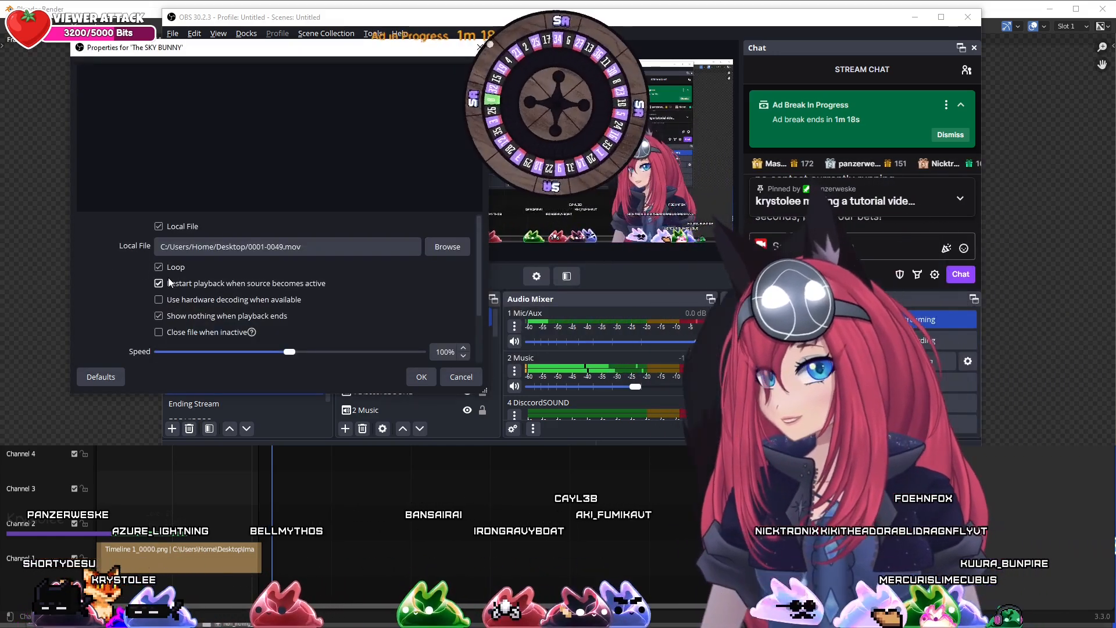
click(422, 378)
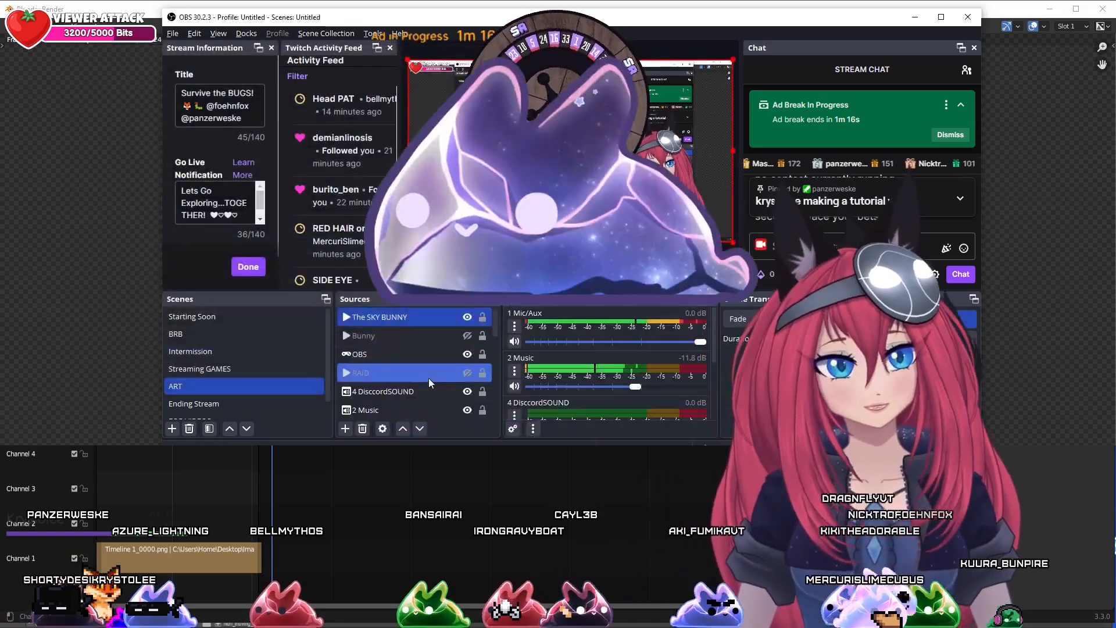
Scale The SKY BUNNY source down to roughly half size in the preview and move it lower on the canvas
drag(733, 242, 558, 144)
drag(517, 113, 516, 174)
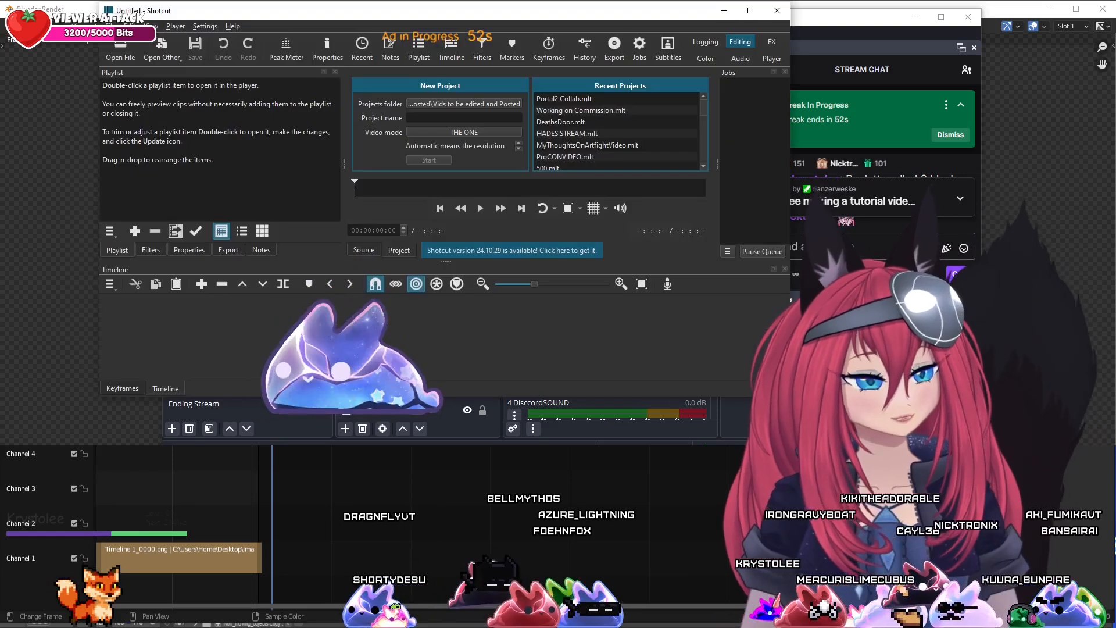
Switch to Shotcut and add the rendered 0001-0049.mov clip from the Desktop to the playlist
mouse_move(484, 13)
mouse_down()
mouse_move(845, 25)
mouse_move(481, 10)
mouse_move(464, 21)
mouse_up()
click(863, 35)
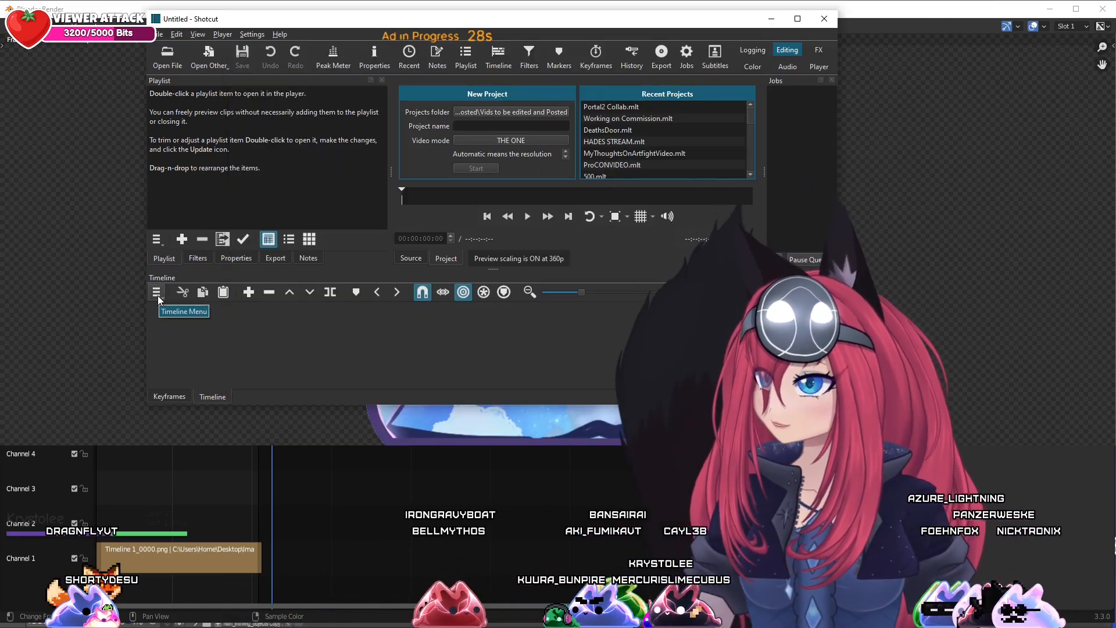
click(156, 239)
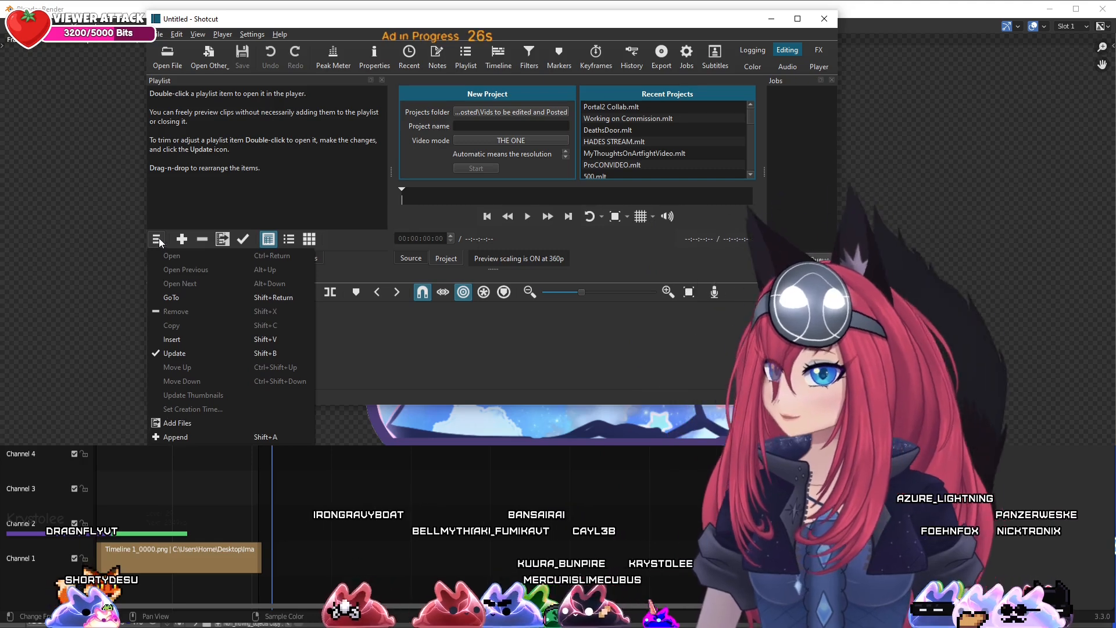
click(157, 241)
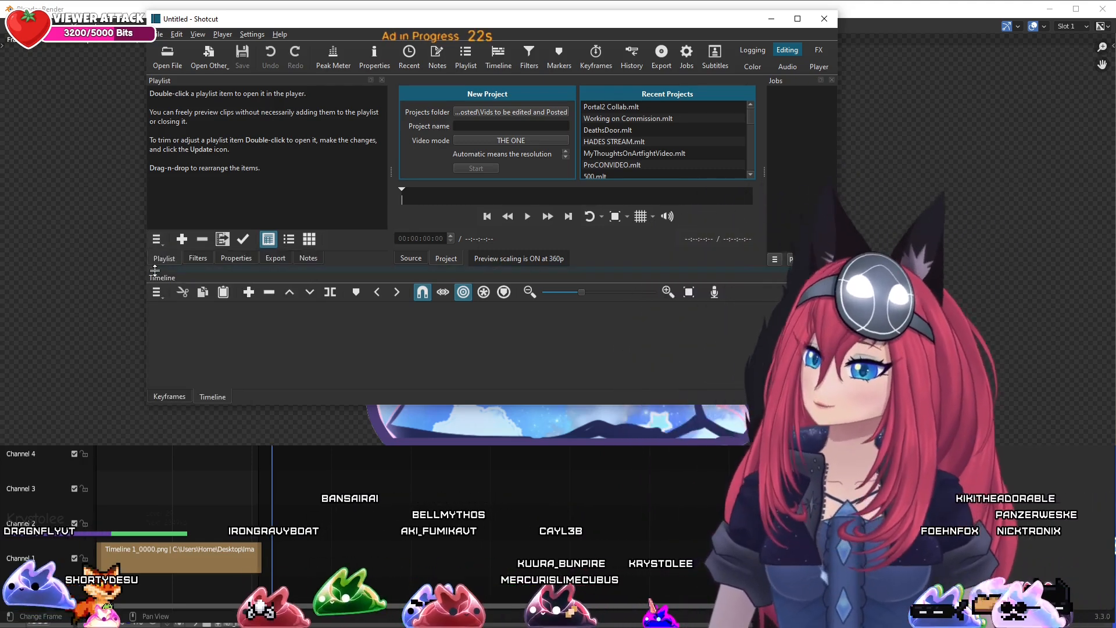
click(157, 240)
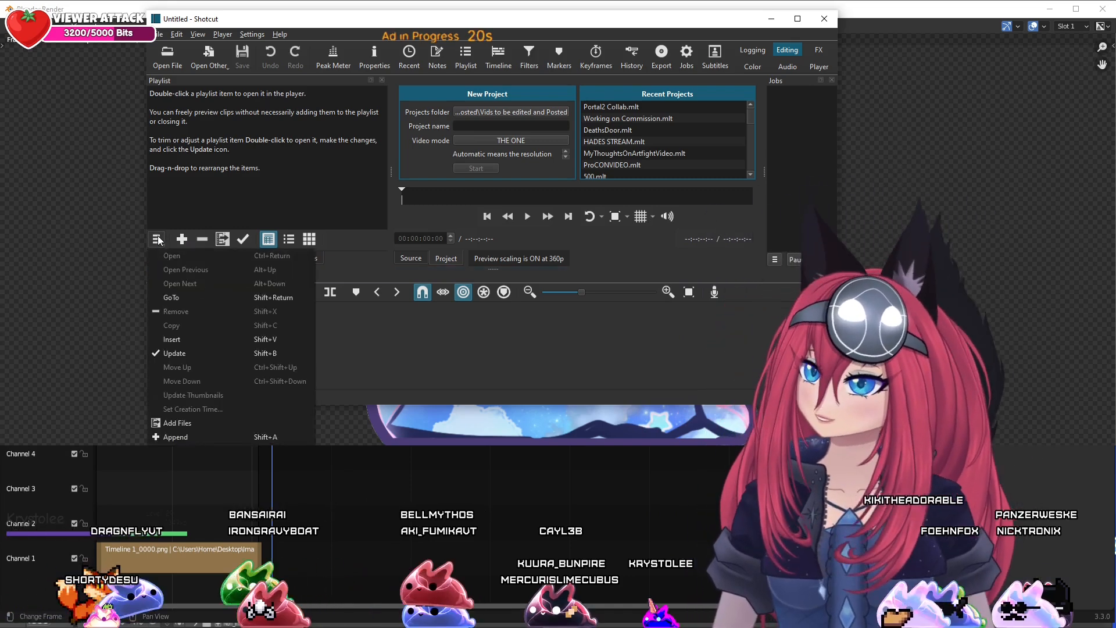
click(158, 241)
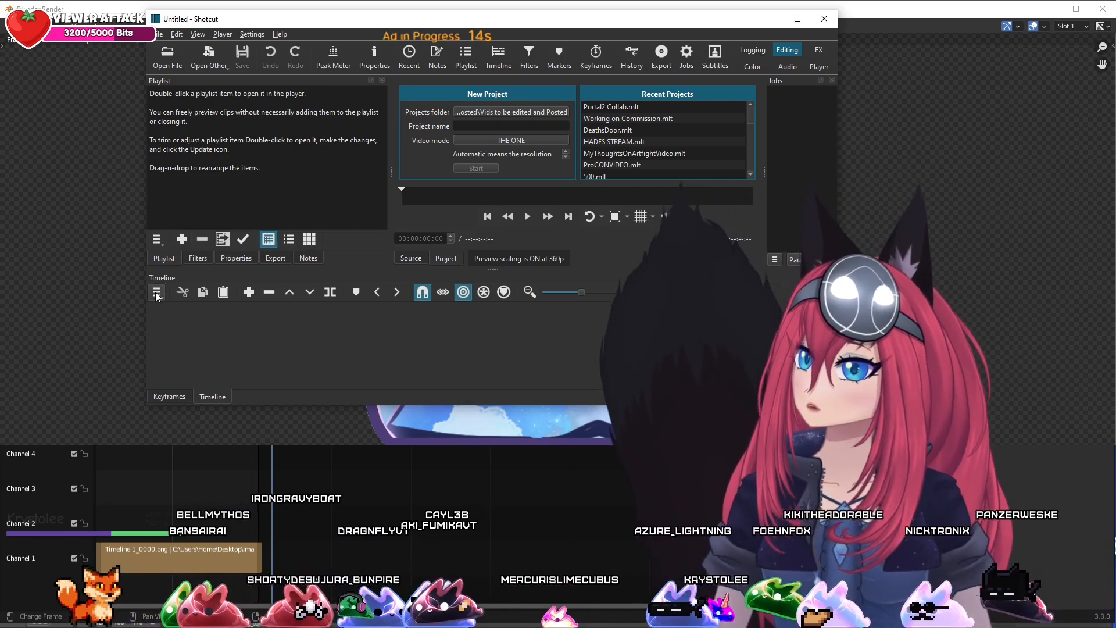
click(157, 240)
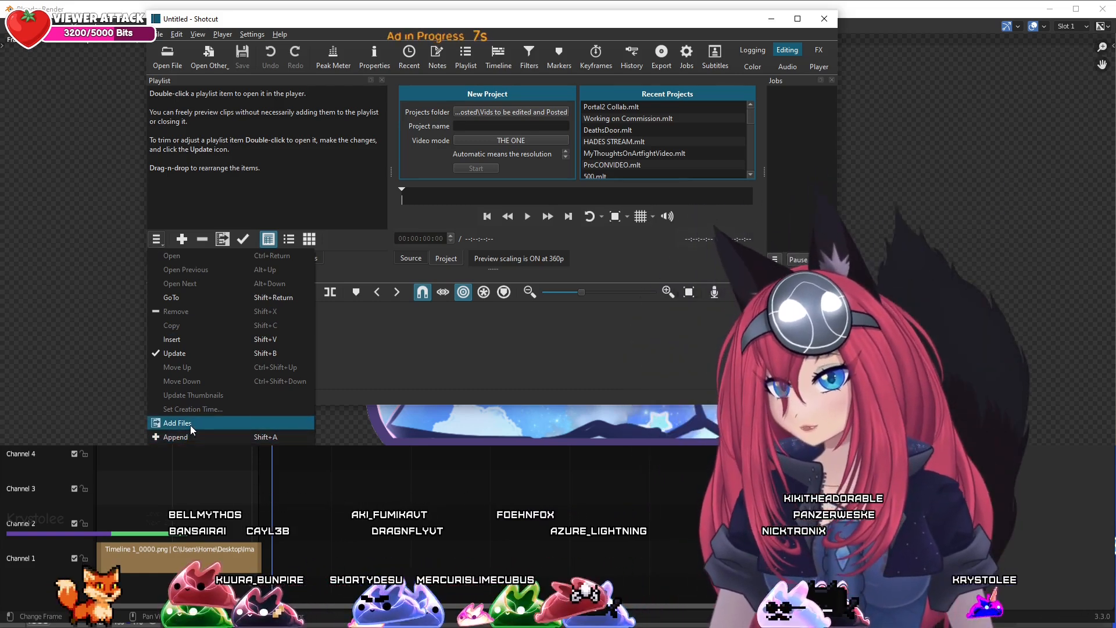
click(190, 424)
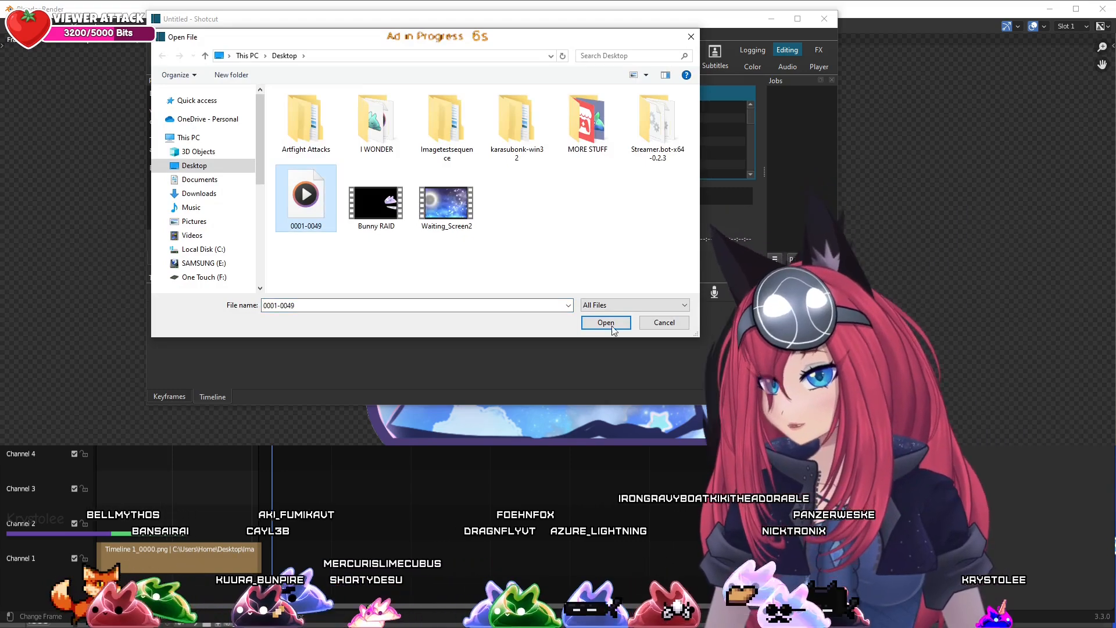
click(599, 322)
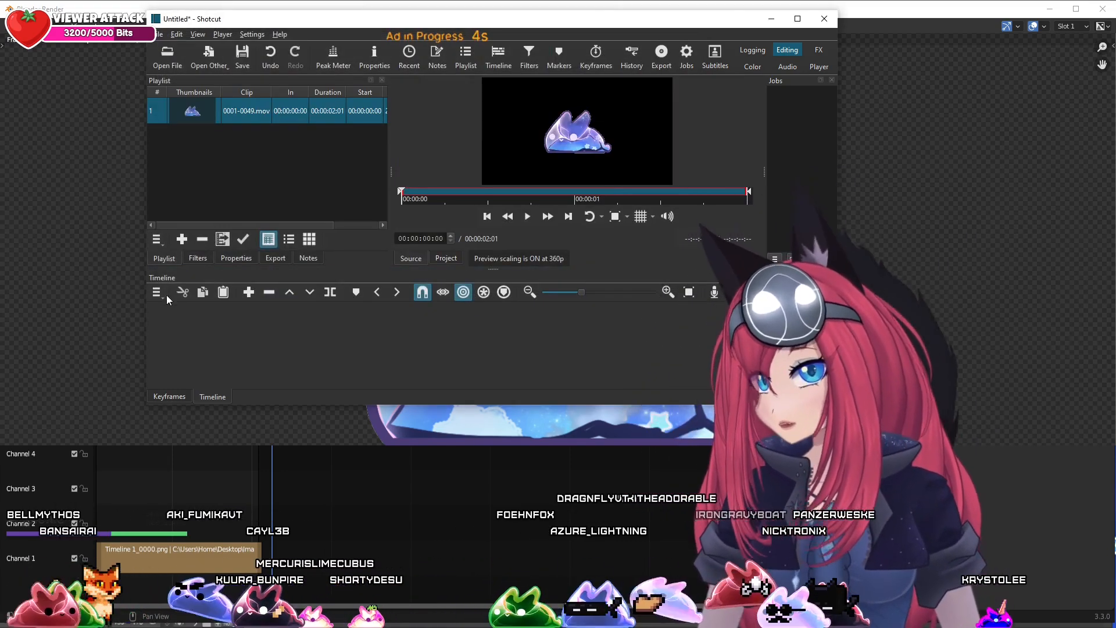
Add the Waiting_Screen2 video from the Desktop to the playlist as a second clip
click(156, 293)
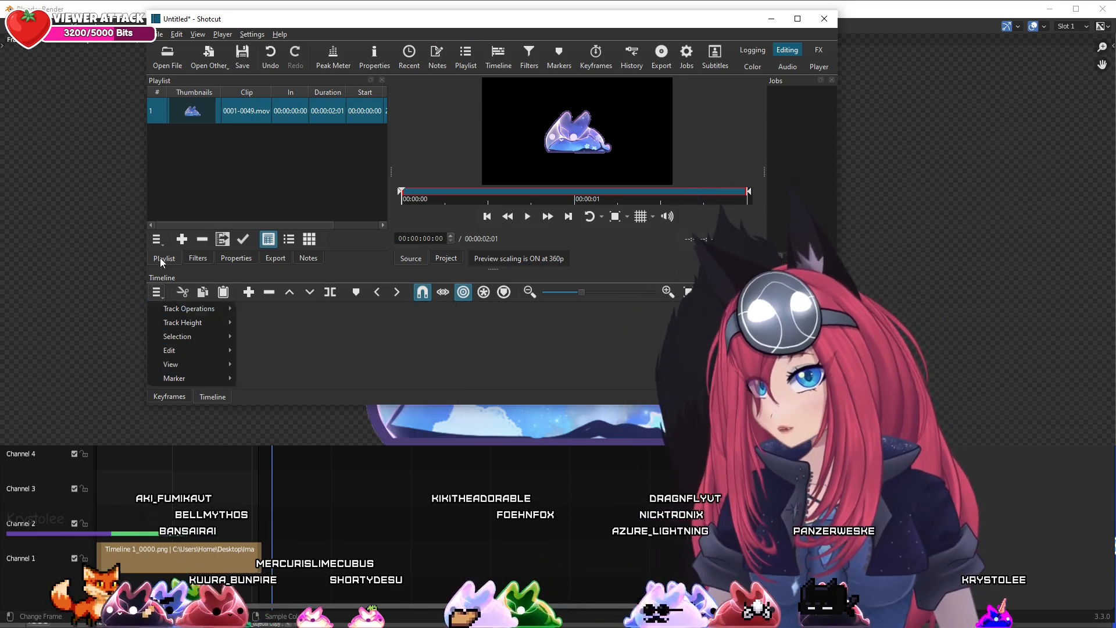
click(156, 239)
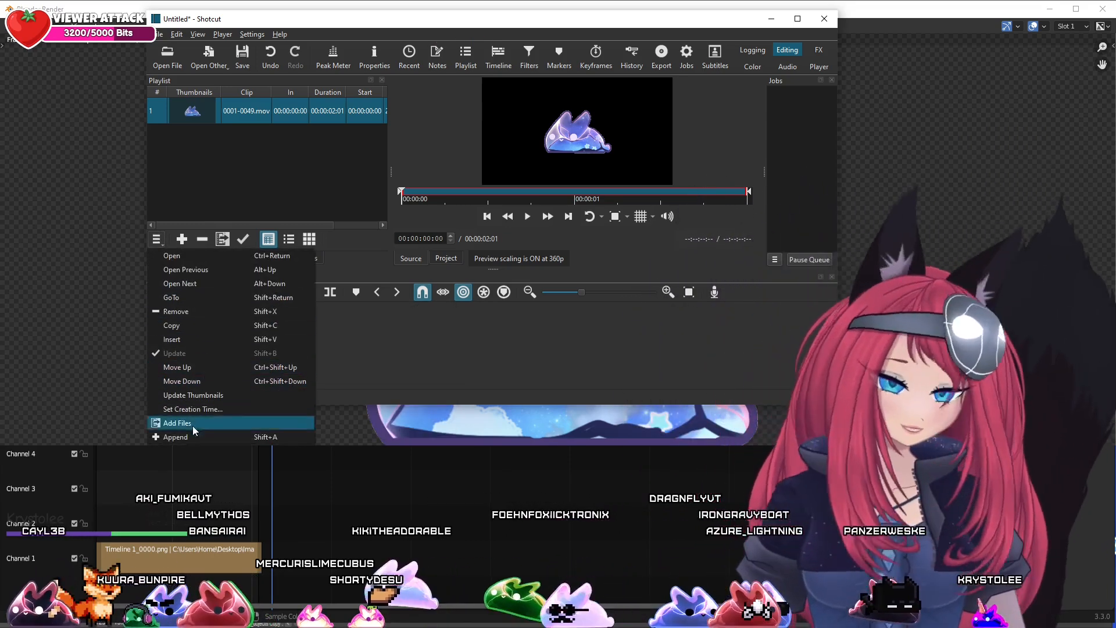
click(196, 428)
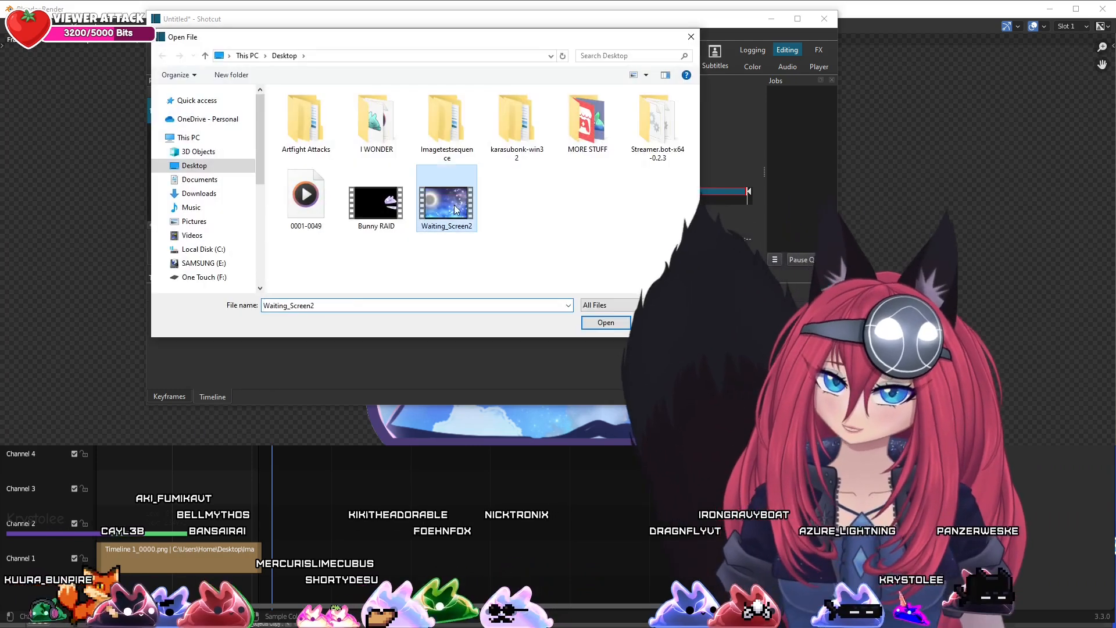
click(600, 327)
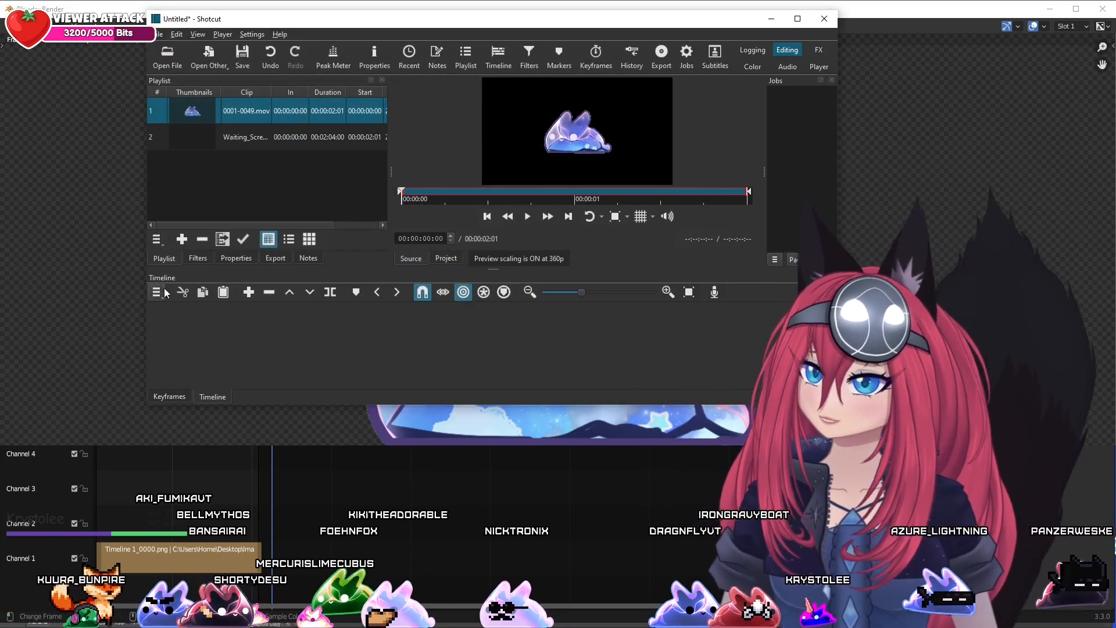
Add two video tracks to the empty timeline
click(156, 292)
mouse_move(199, 312)
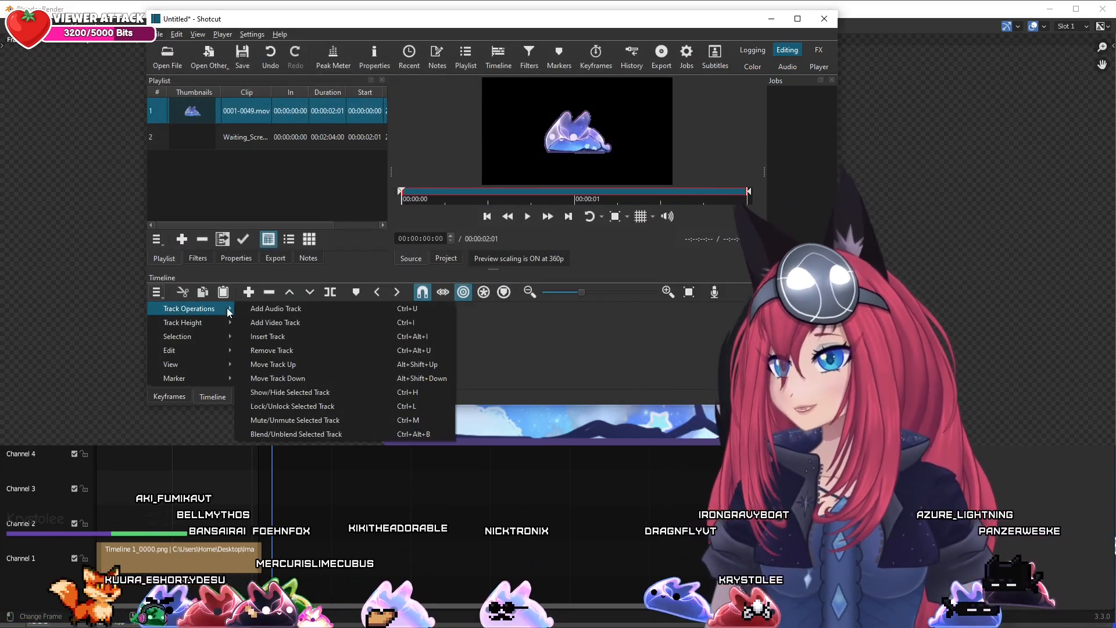
click(275, 309)
click(165, 296)
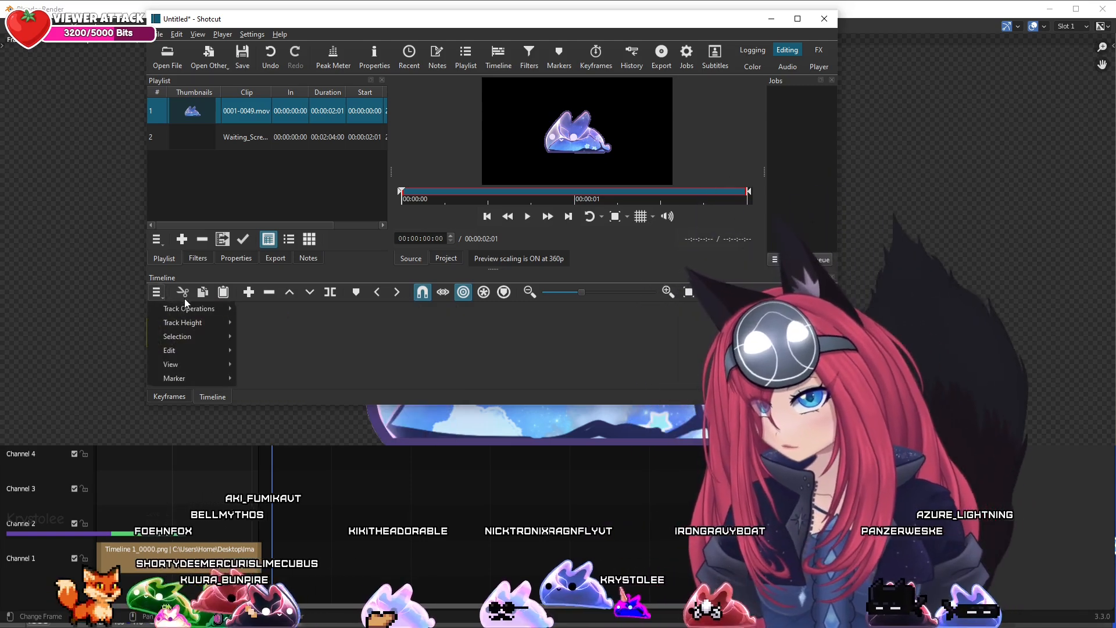
mouse_move(200, 306)
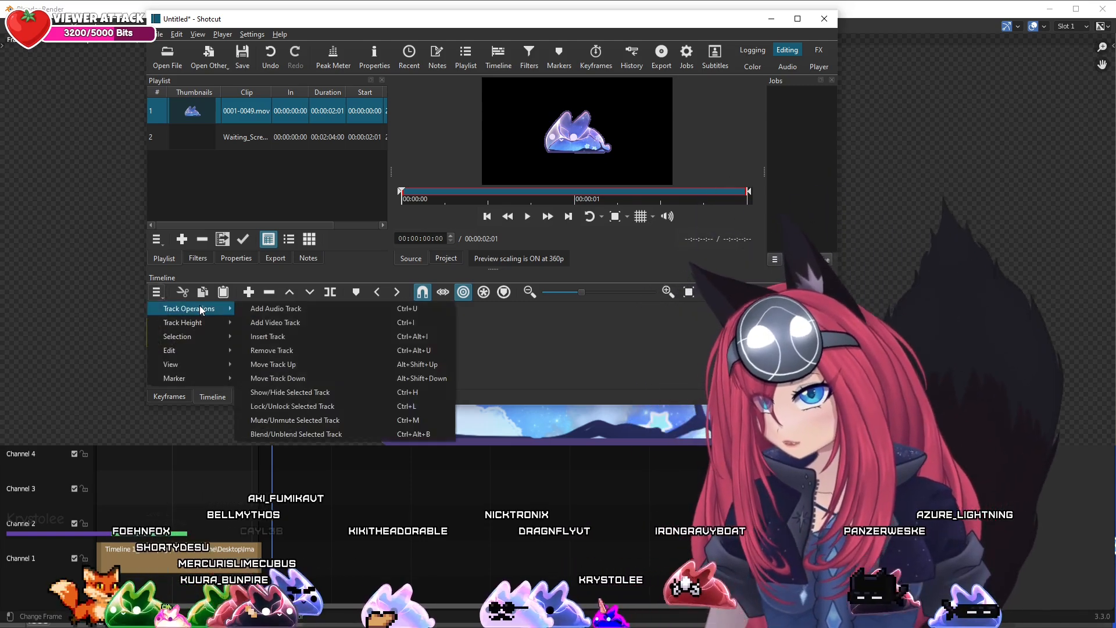
click(272, 322)
click(156, 297)
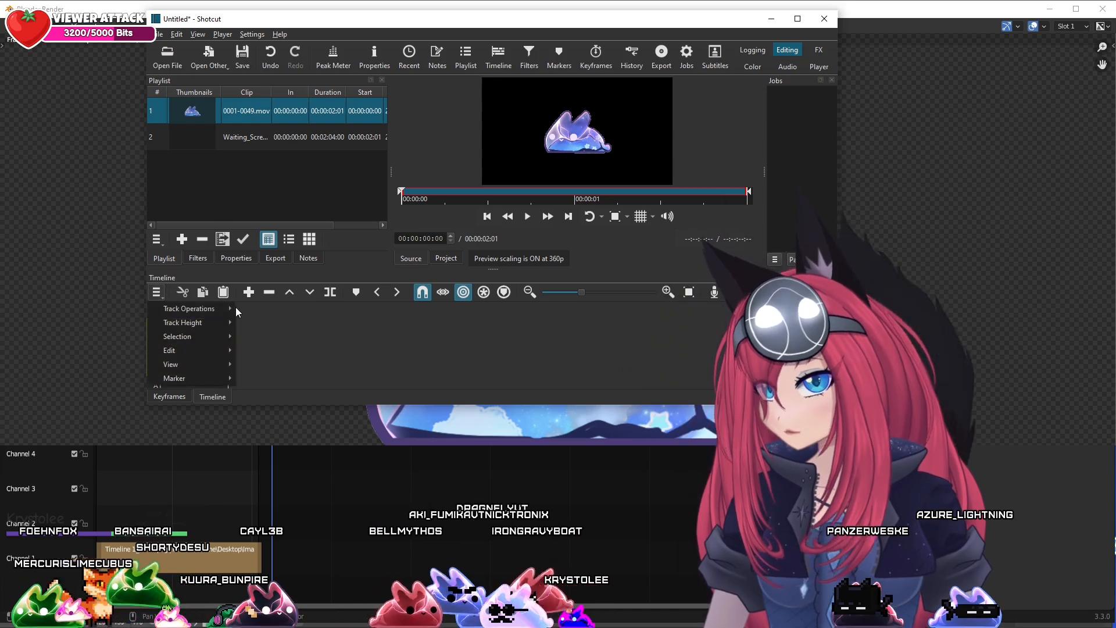
mouse_move(192, 309)
click(268, 322)
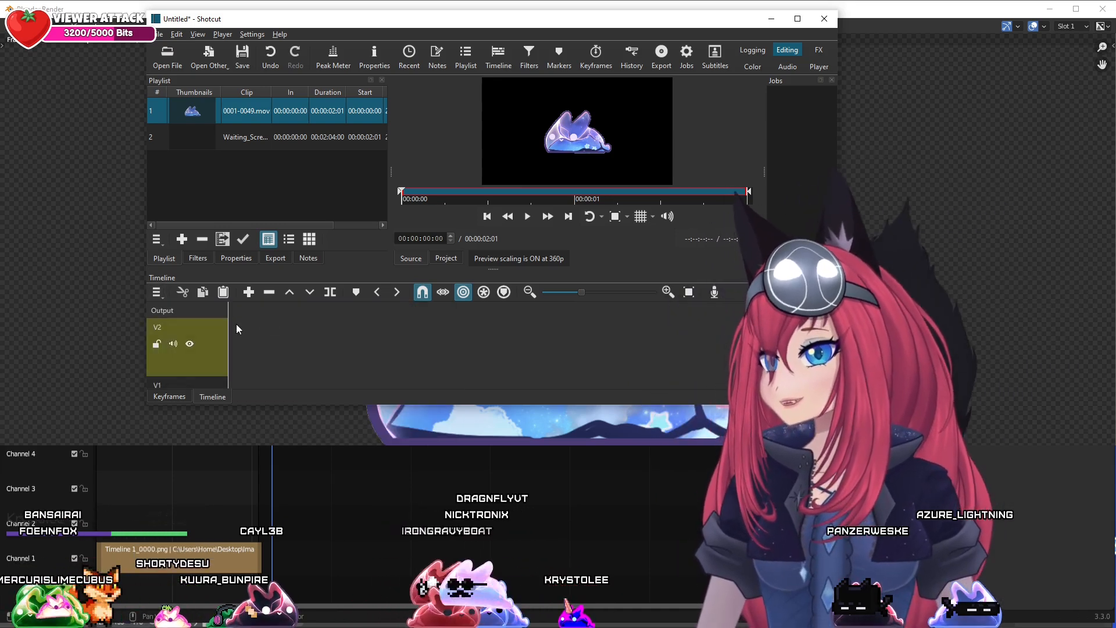
scroll(384, 352, down, 1)
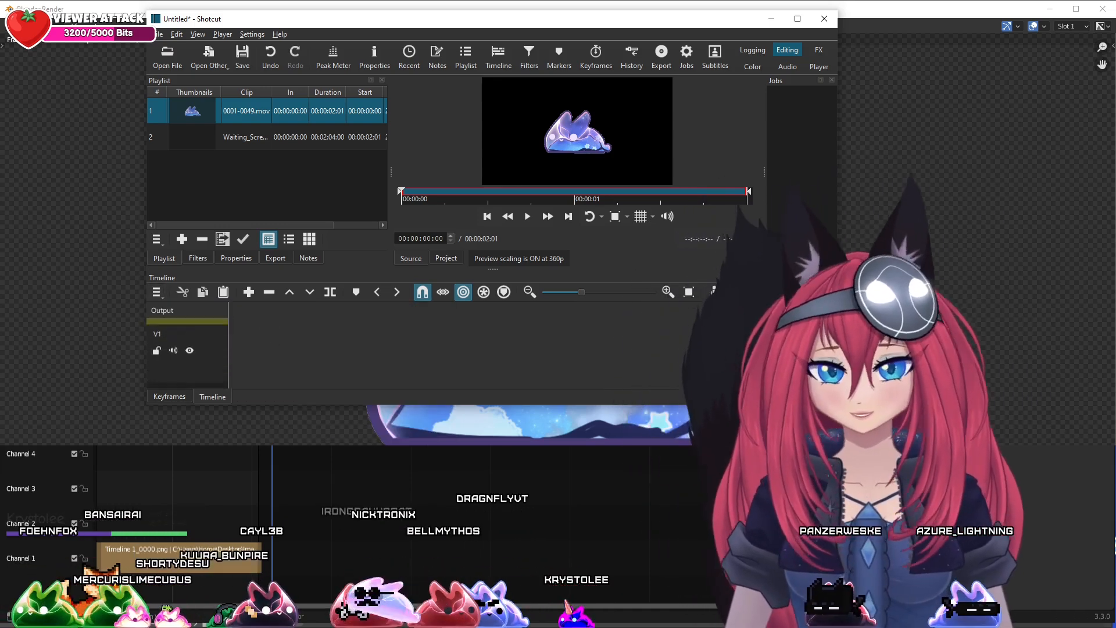
Place the Waiting_Screen2 clip from the playlist on the timeline and move it down to the V1 track
drag(192, 137, 227, 352)
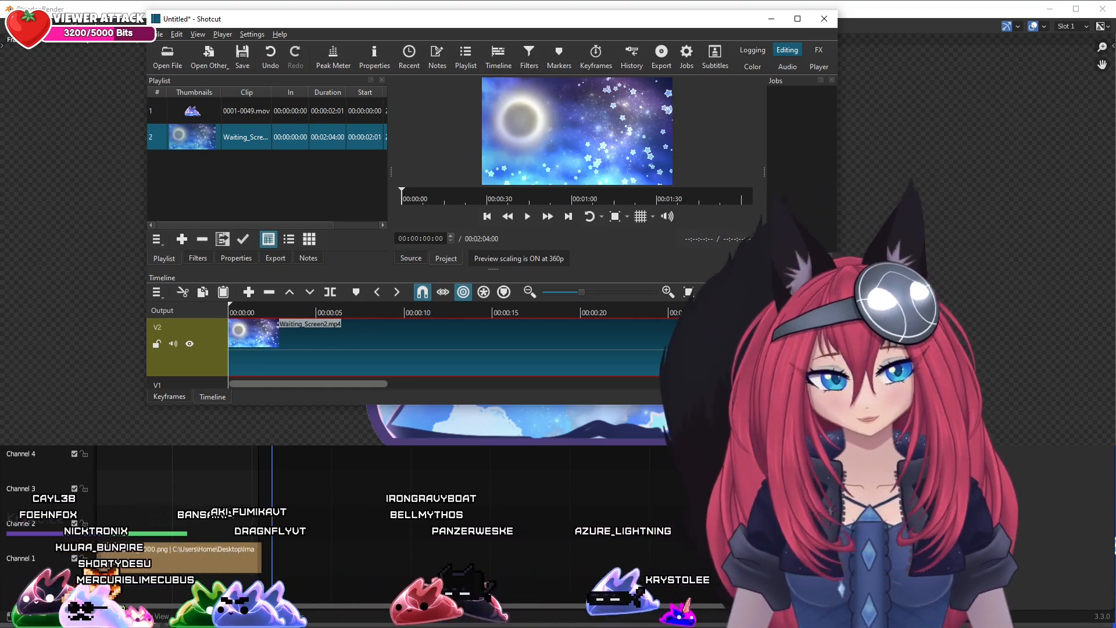
scroll(345, 343, down, 2)
drag(267, 324, 269, 348)
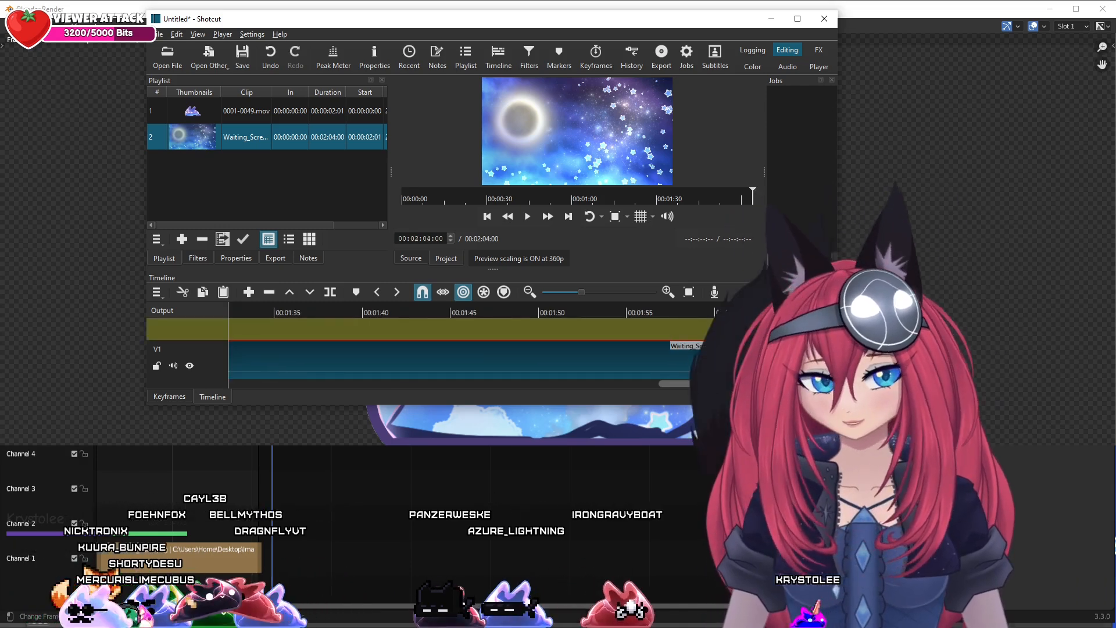
scroll(465, 349, up, 2)
drag(747, 384, 701, 384)
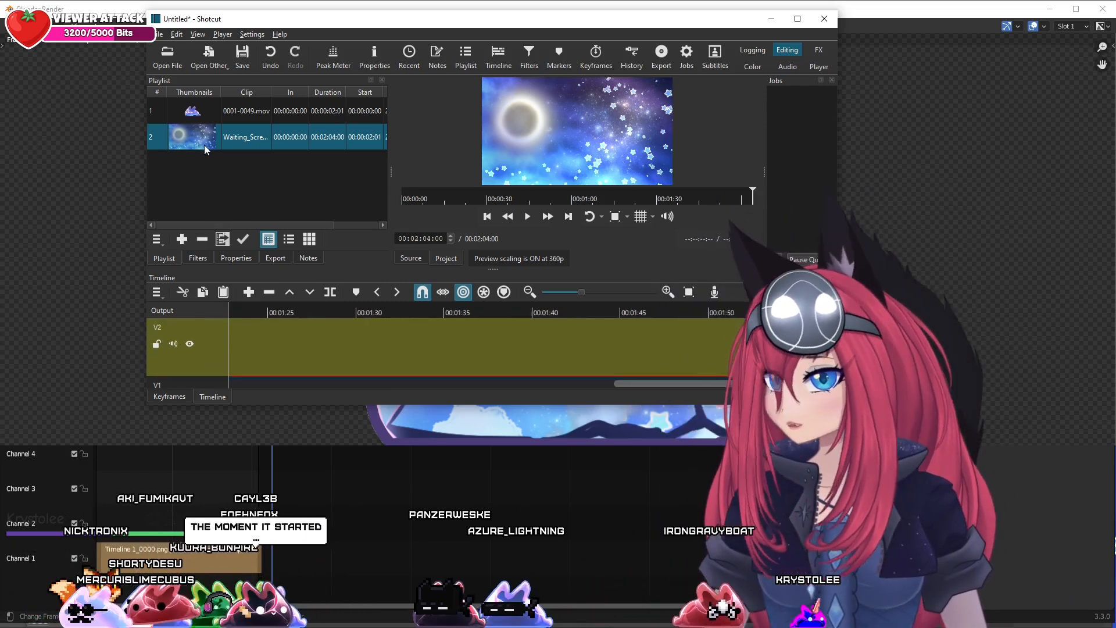
Place the 0001-0049.mov clip on the V2 track at about 00:01:30 and show a frame of it over the background
drag(200, 110, 368, 347)
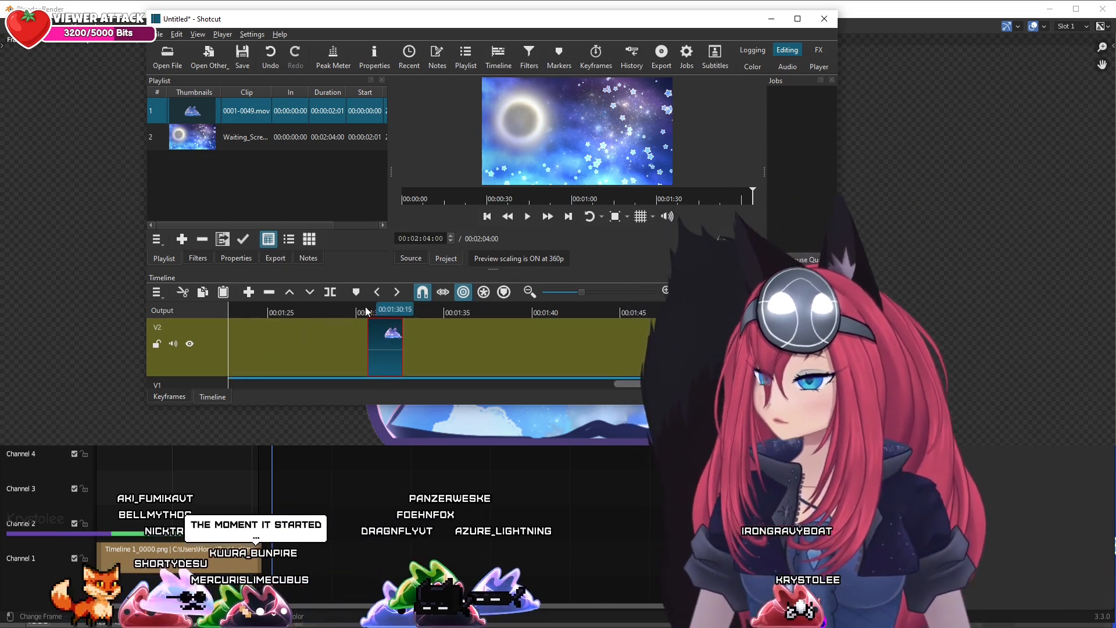
click(396, 306)
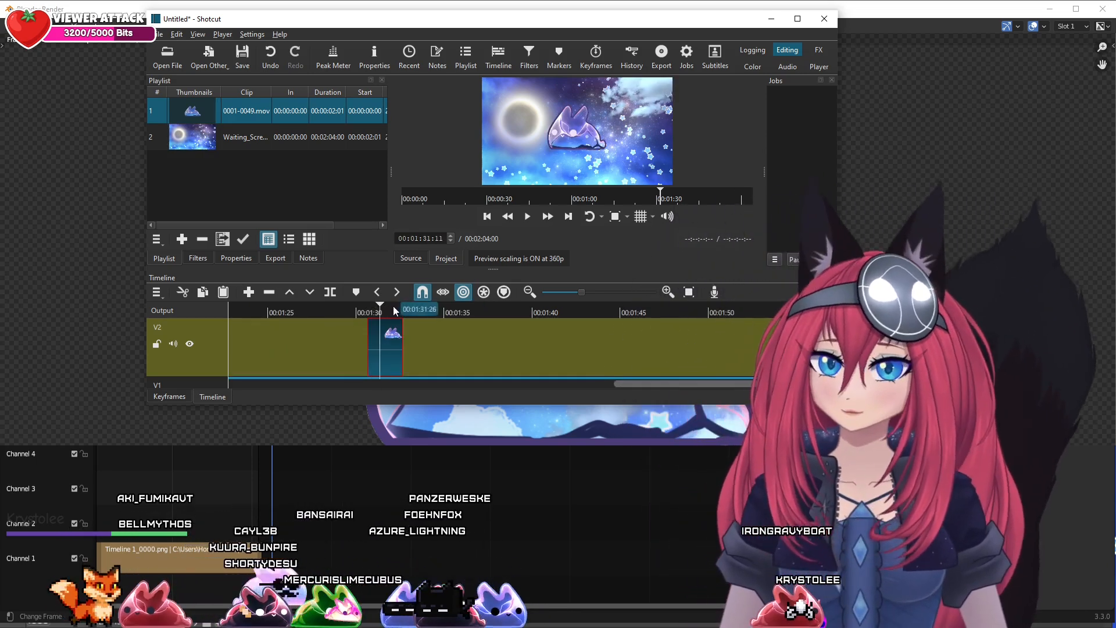
Play the timeline twice from just before the bunny clip to check its transparency over the background footage
drag(364, 308, 321, 309)
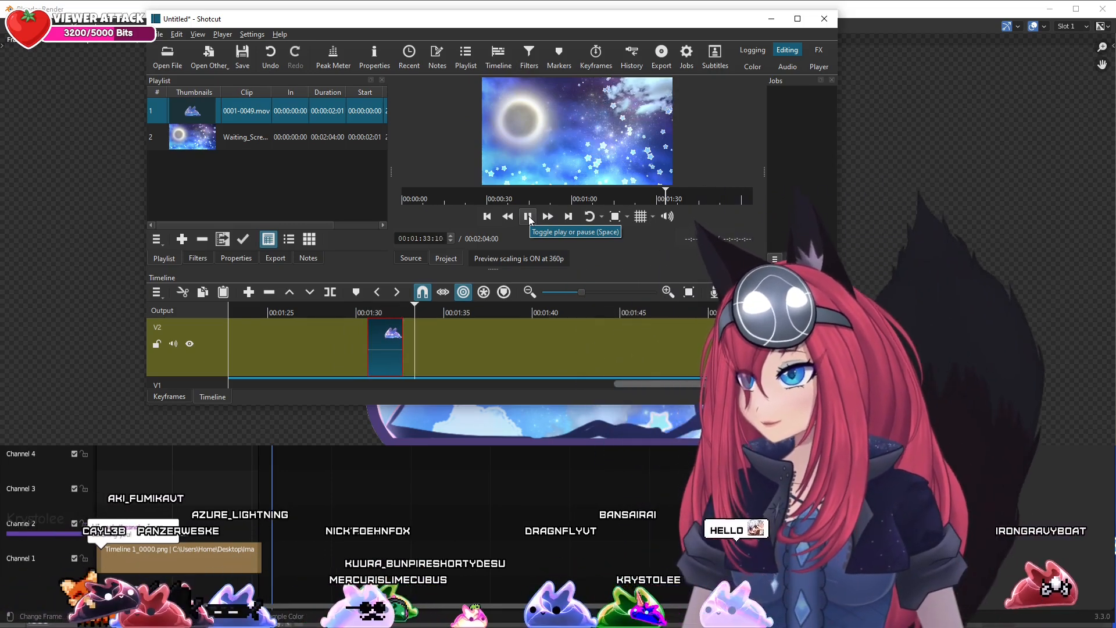
click(528, 216)
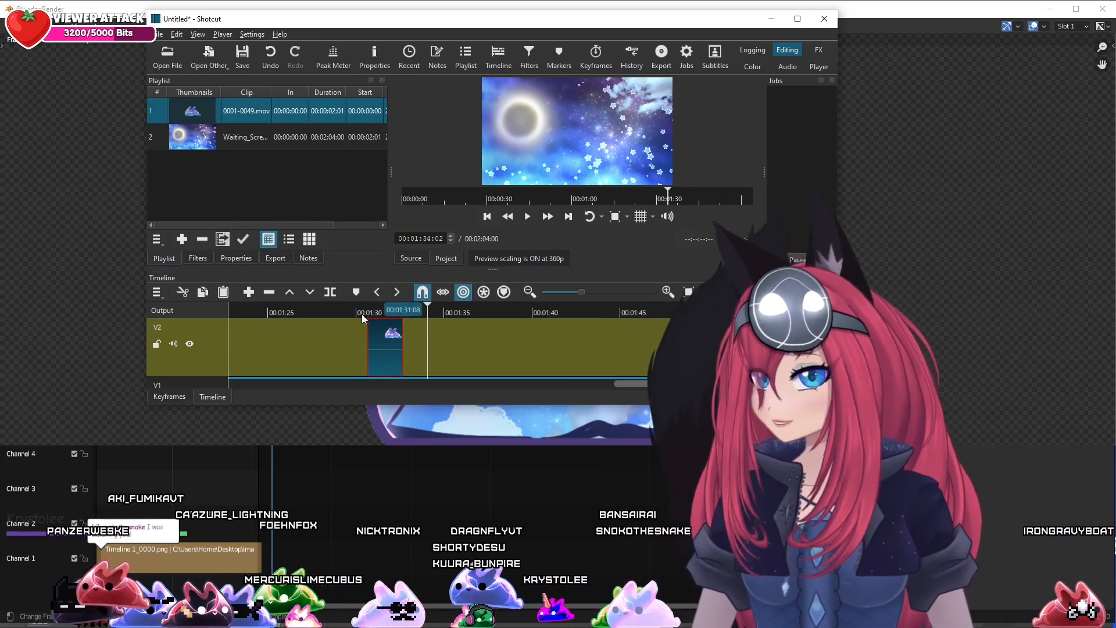
click(362, 313)
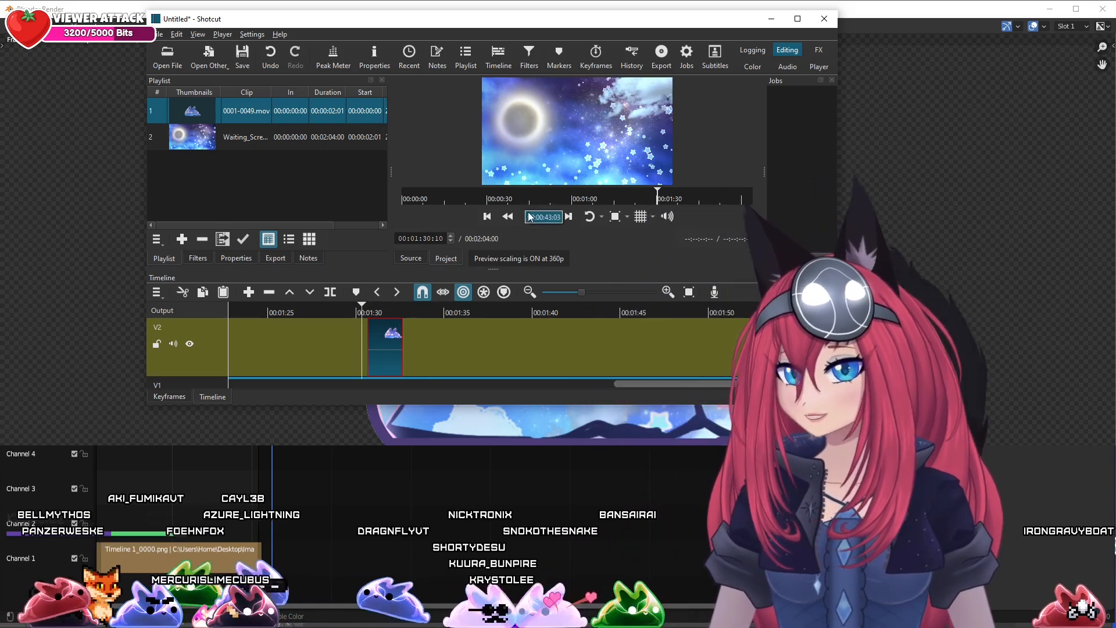
click(529, 217)
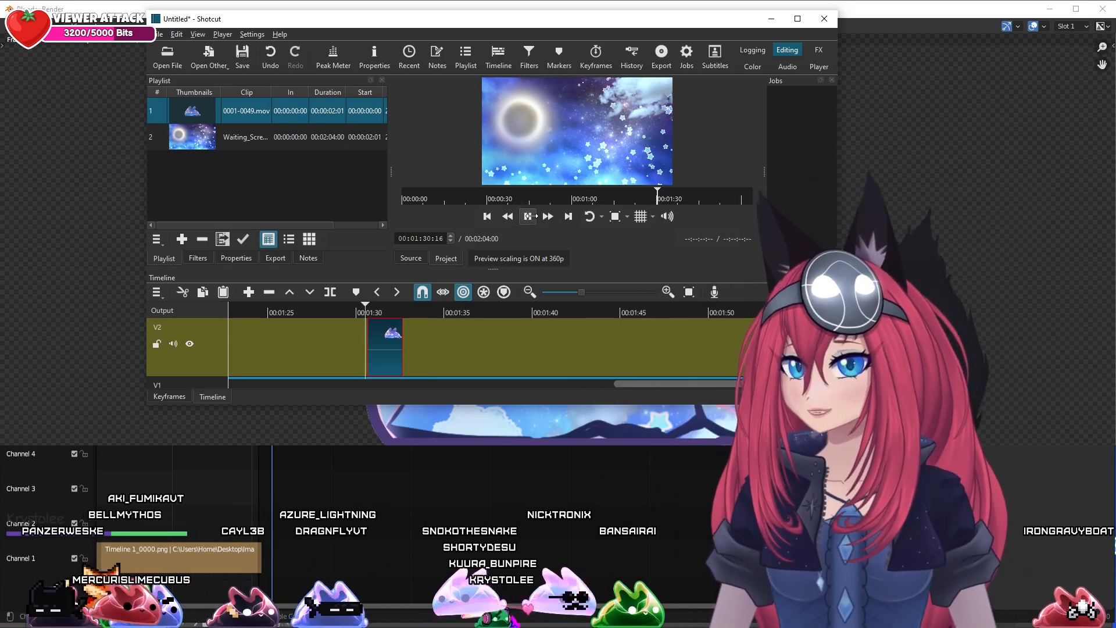